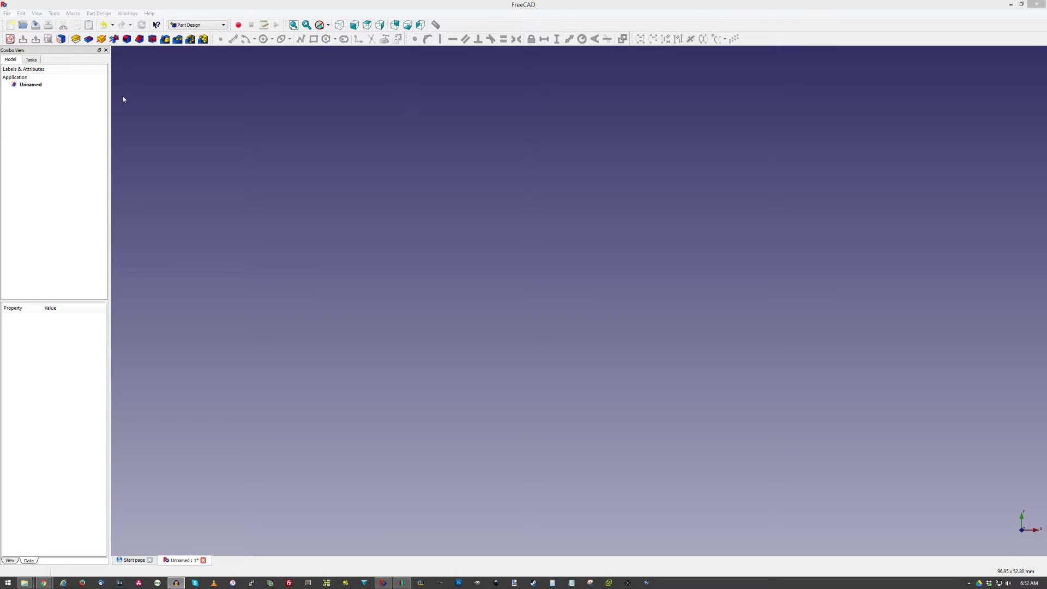
Start a new sketch in the empty Unnamed Part Design document.
click(10, 39)
Accept the XY sketch plane and draw the left semicircular end arc.
click(509, 325)
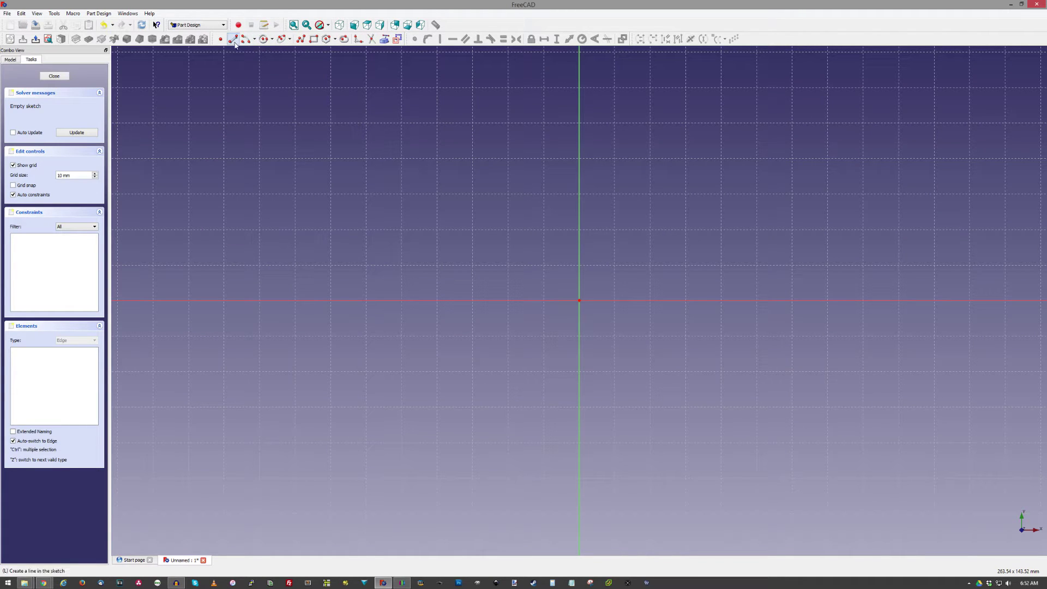
click(245, 39)
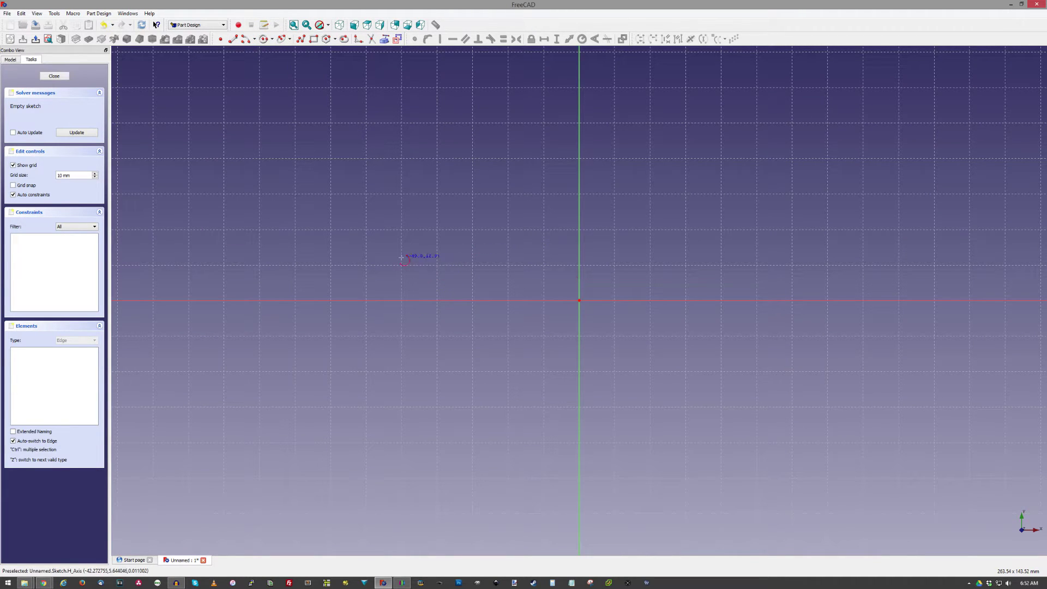
click(402, 257)
click(399, 210)
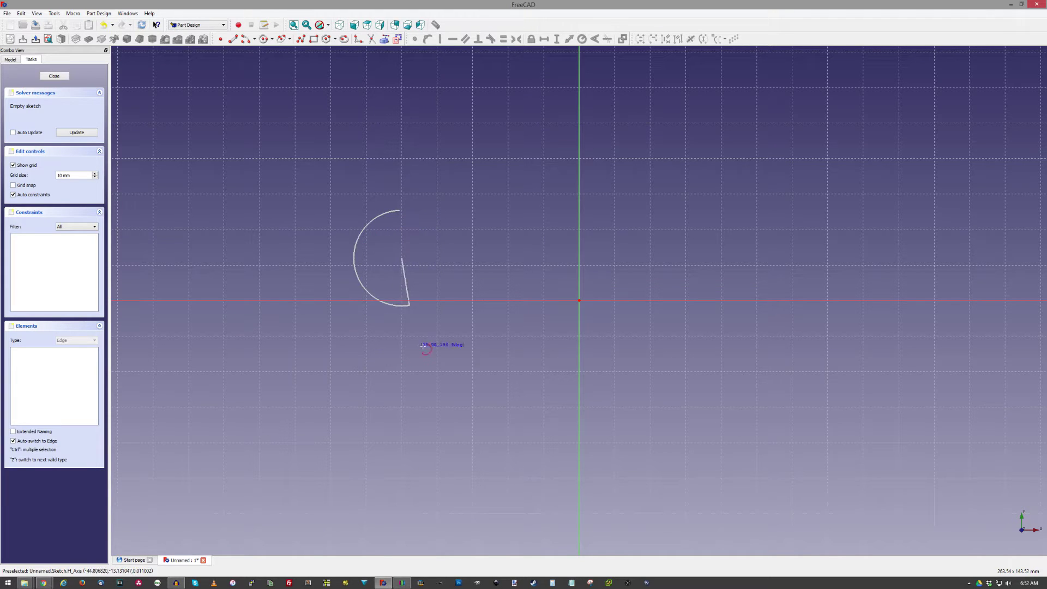
click(408, 347)
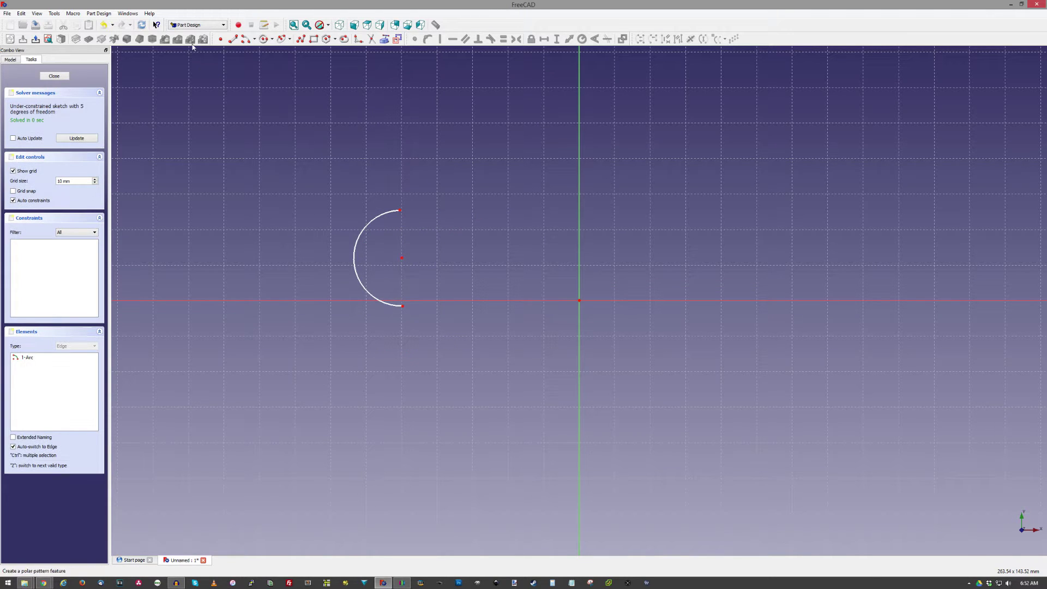
Draw the top-left line, the long bottom line and the right end arc.
click(233, 38)
click(400, 210)
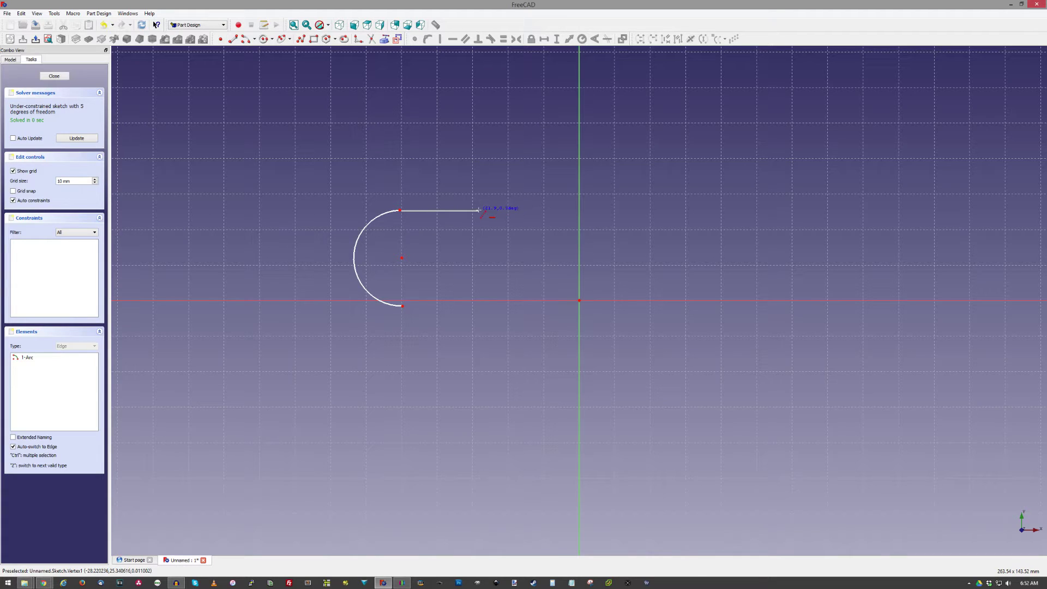
click(479, 210)
click(403, 306)
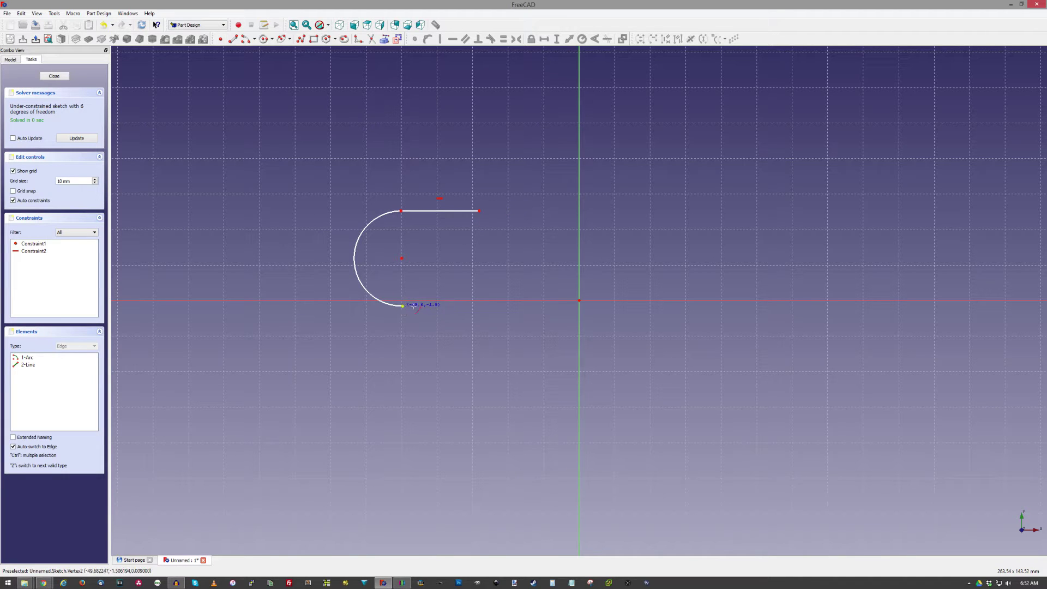
click(703, 306)
click(703, 214)
key(Escape)
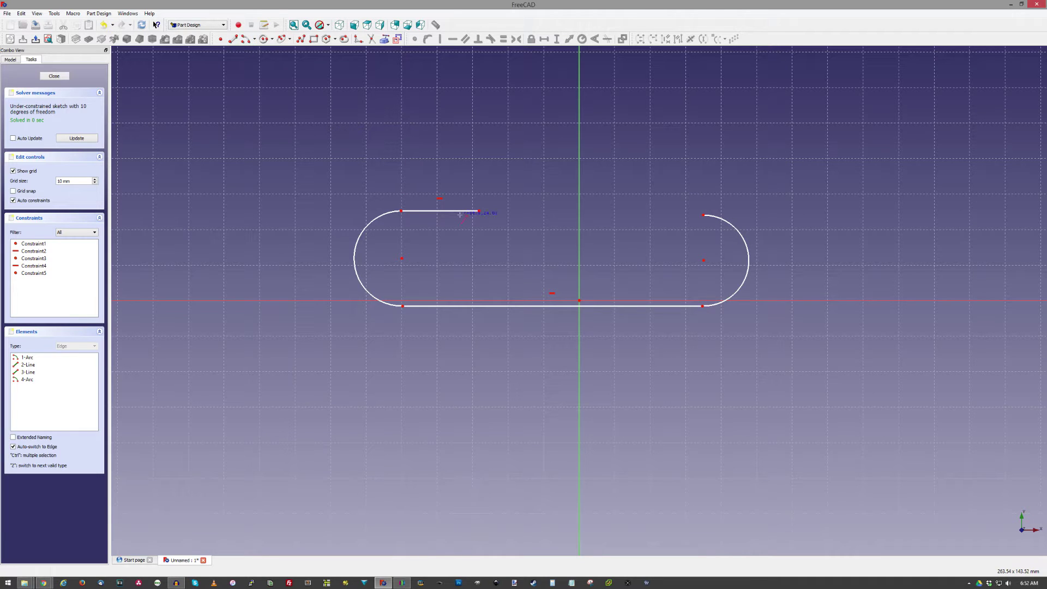
Add the short top-right line and begin the middle arc between the top lines.
click(704, 216)
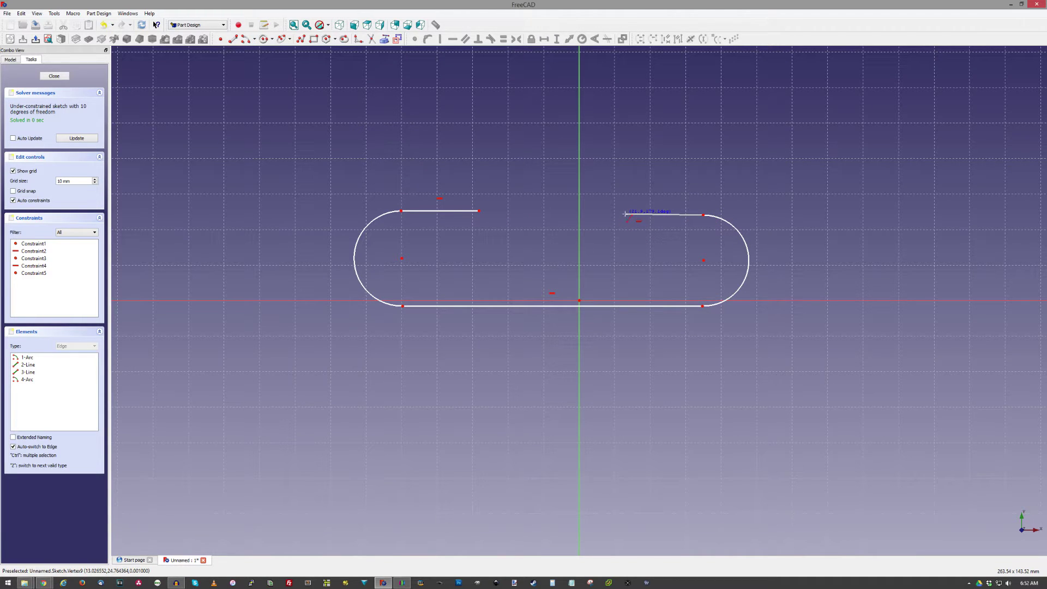
click(626, 215)
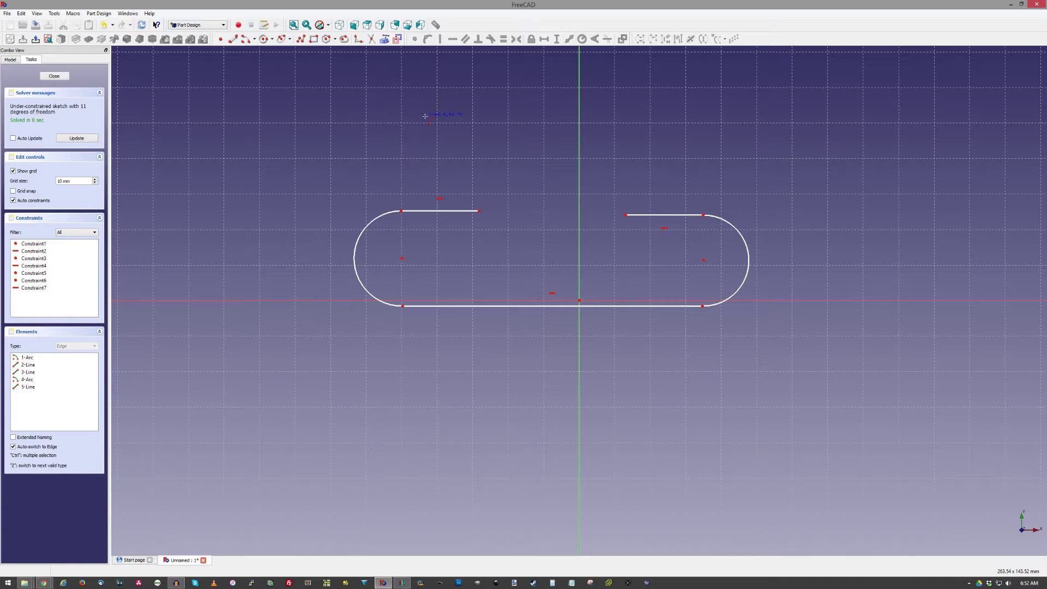
click(552, 215)
click(479, 210)
Complete the middle arc and give it an 8.5 mm radius.
click(626, 215)
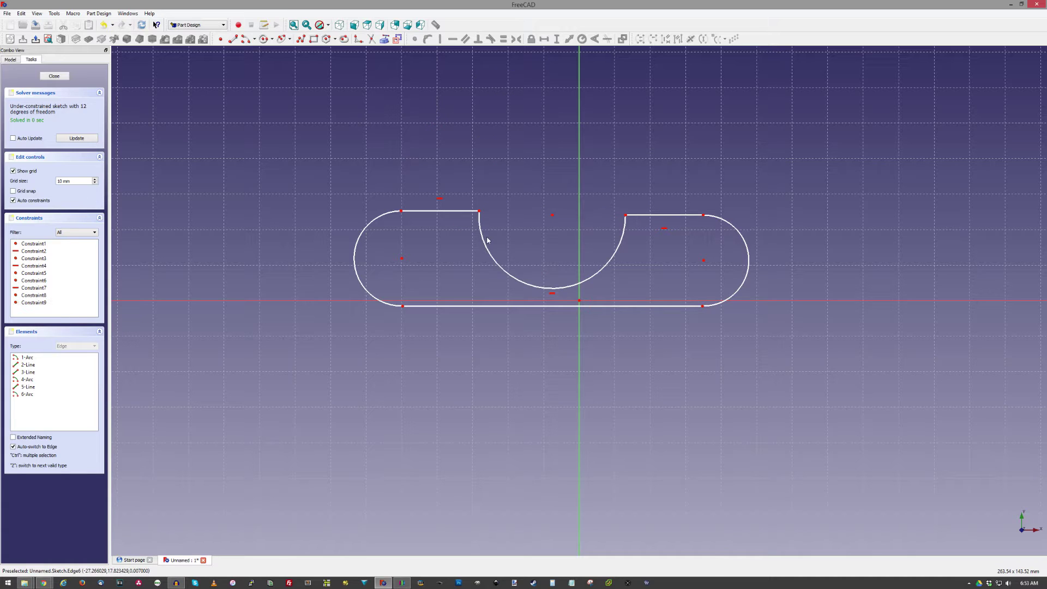
click(487, 240)
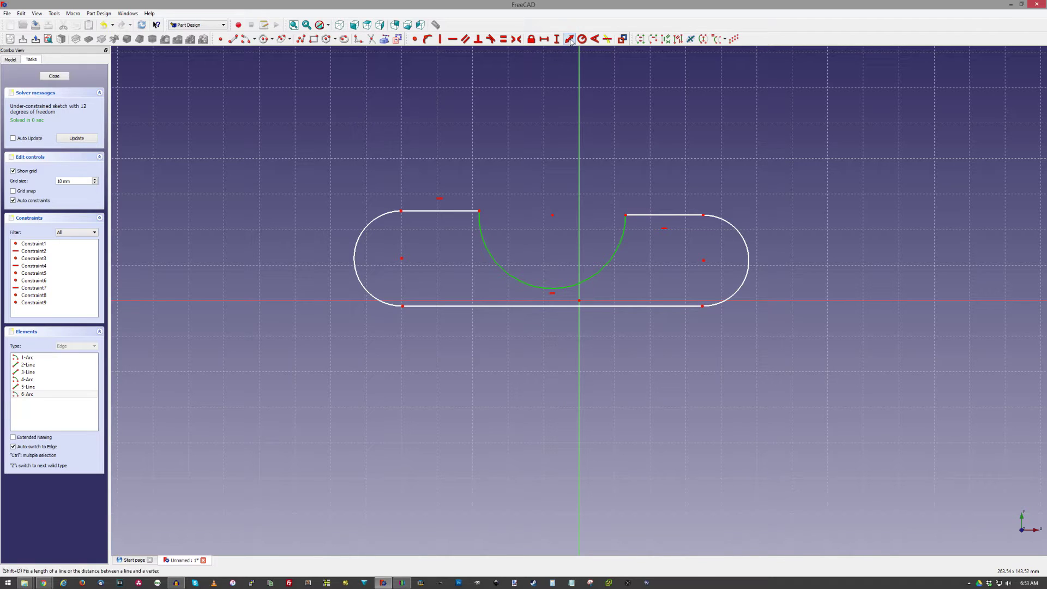
click(582, 39)
text(8.5)
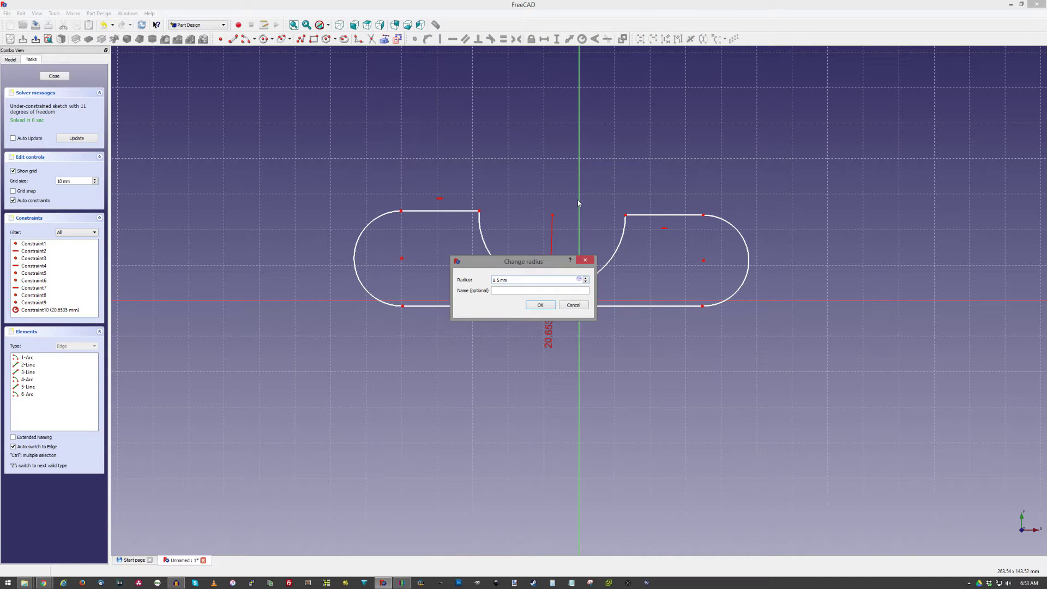
key(Return)
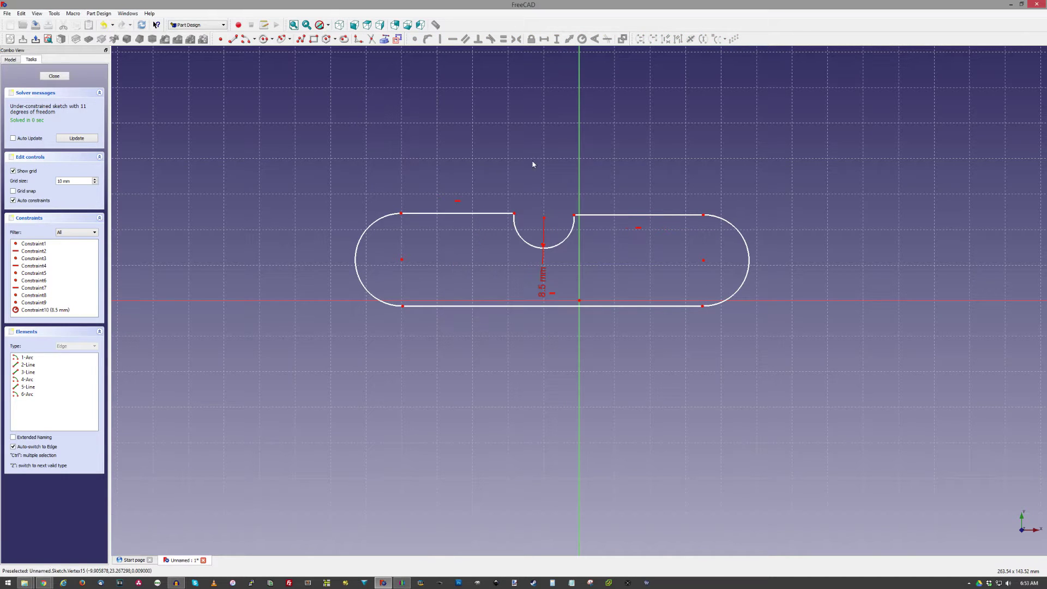
scroll(486, 218, up, 5)
scroll(486, 217, down, 3)
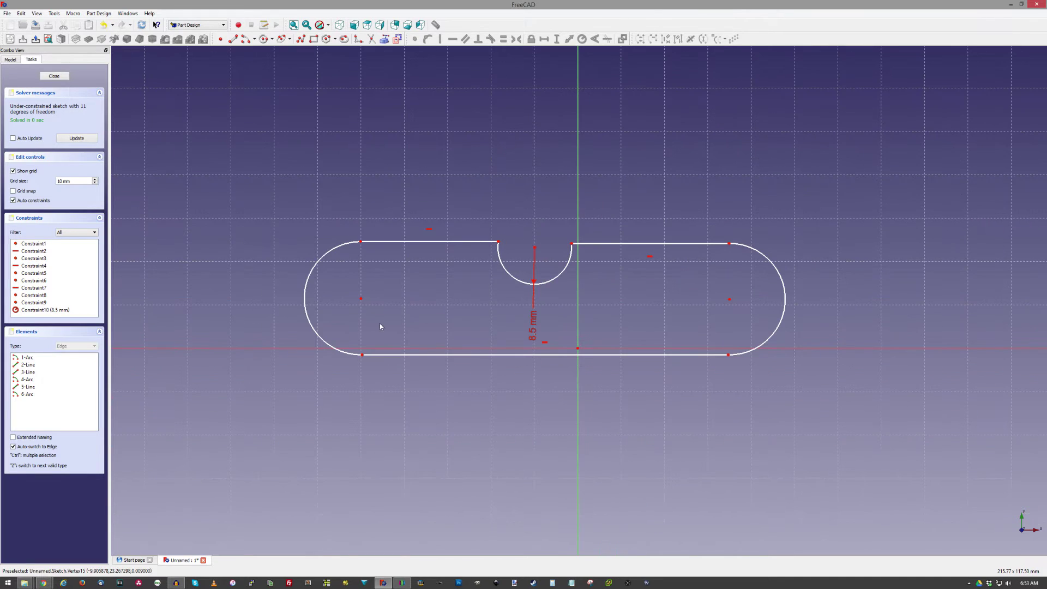
Give the left end arc a 6 mm radius and make both end arcs equal.
click(311, 286)
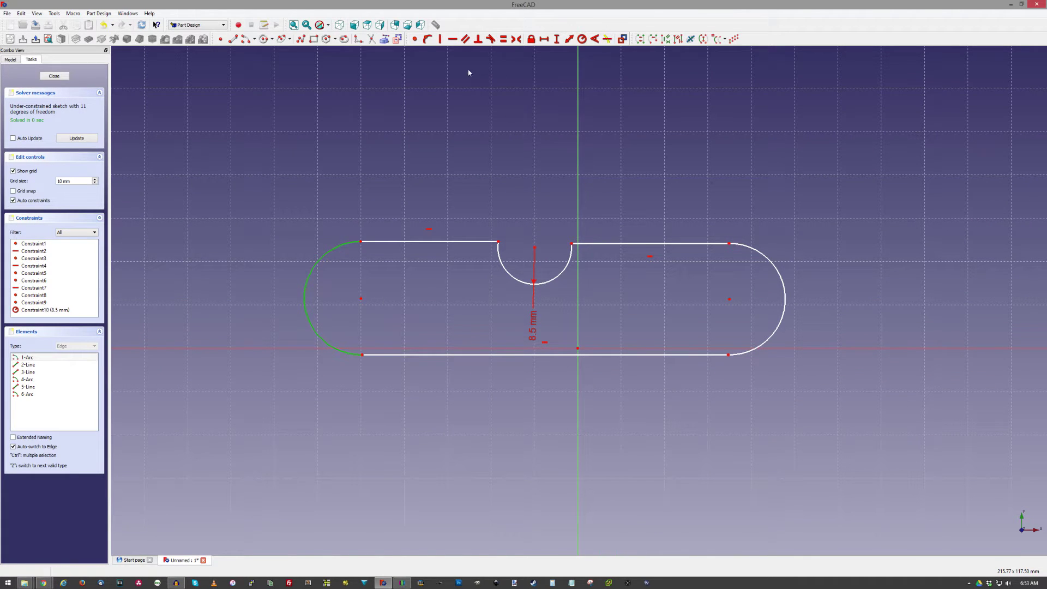
click(582, 40)
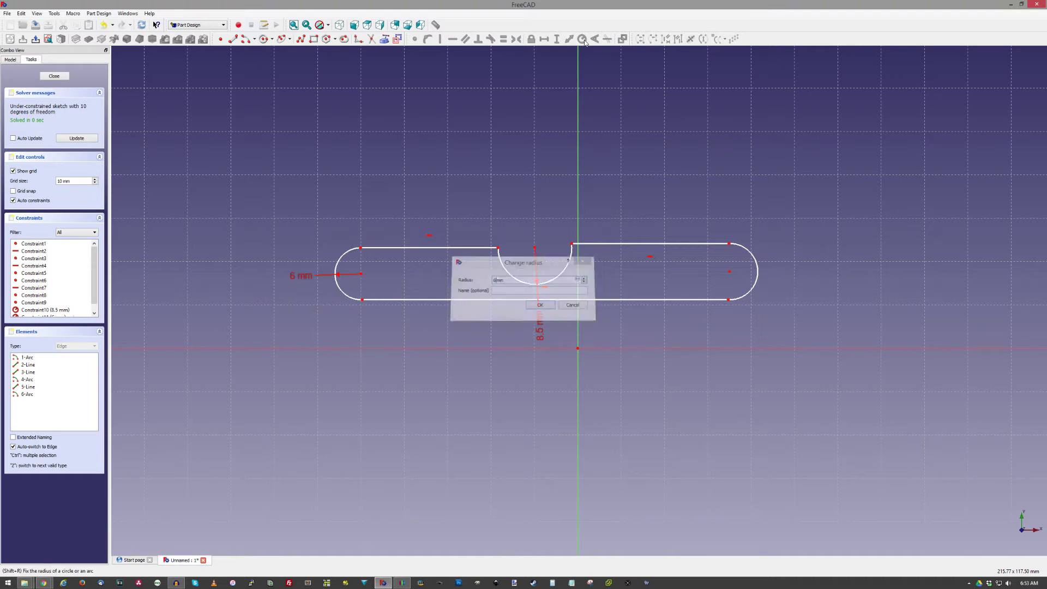
key(Return)
click(758, 275)
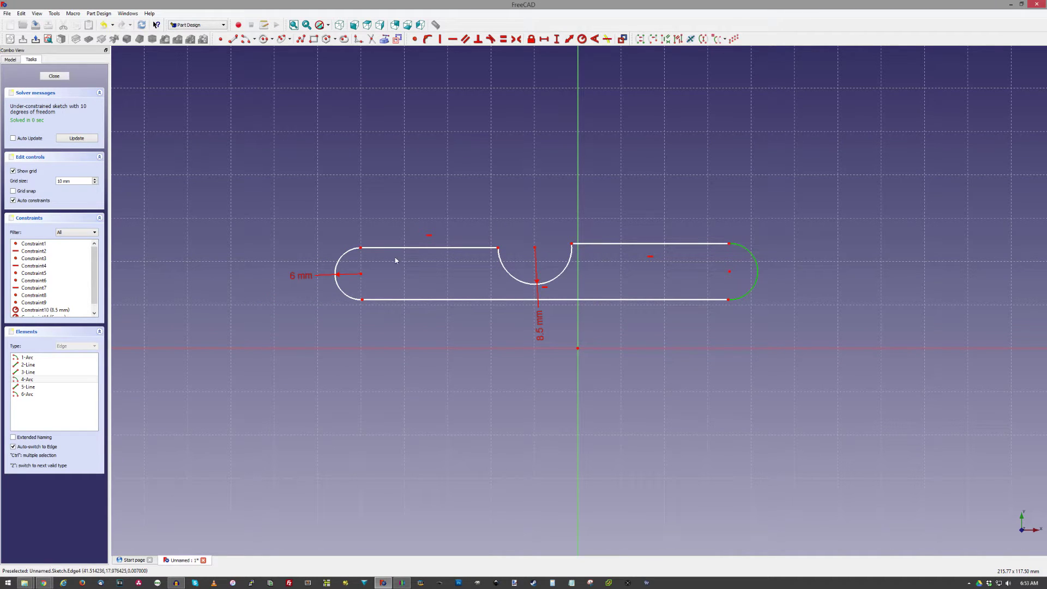
click(337, 267)
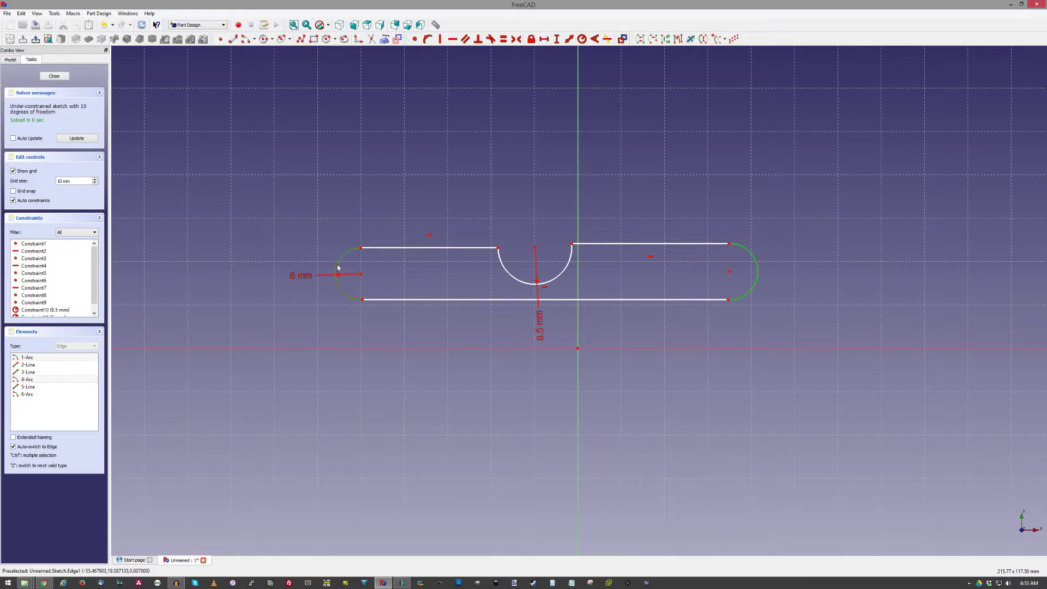
click(503, 38)
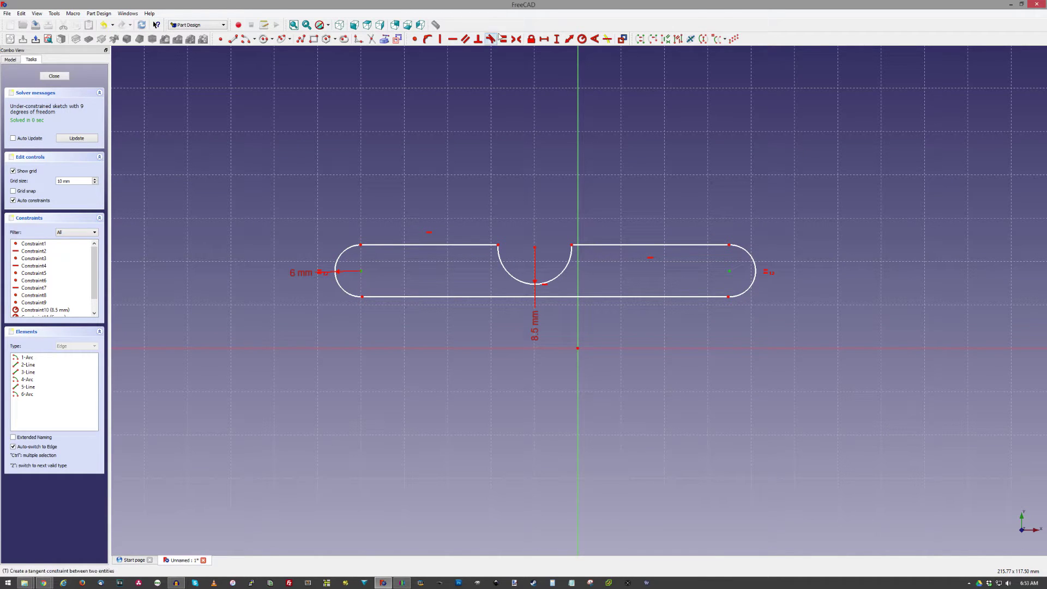
click(542, 39)
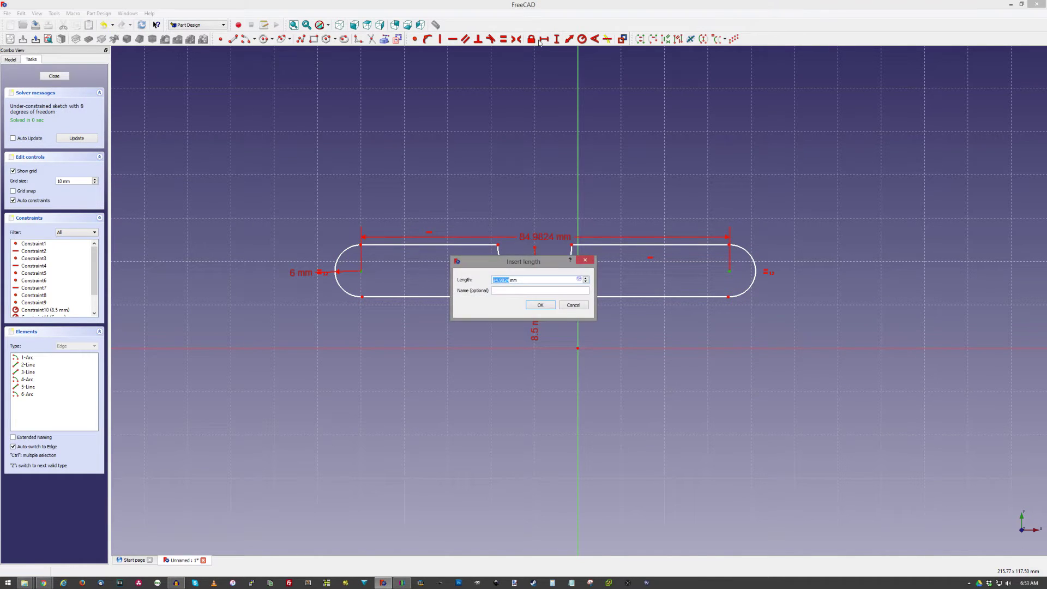
Set the 33 mm horizontal span and drag the profile back into shape.
text(33)
key(Return)
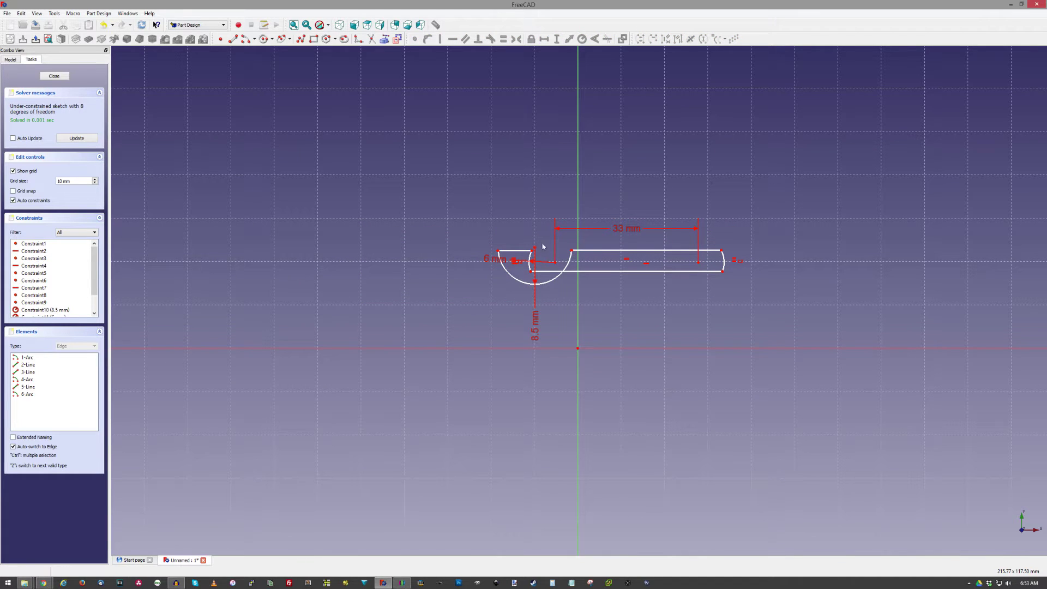
mouse_move(607, 271)
mouse_down()
mouse_move(520, 322)
mouse_move(515, 342)
mouse_move(507, 337)
mouse_up()
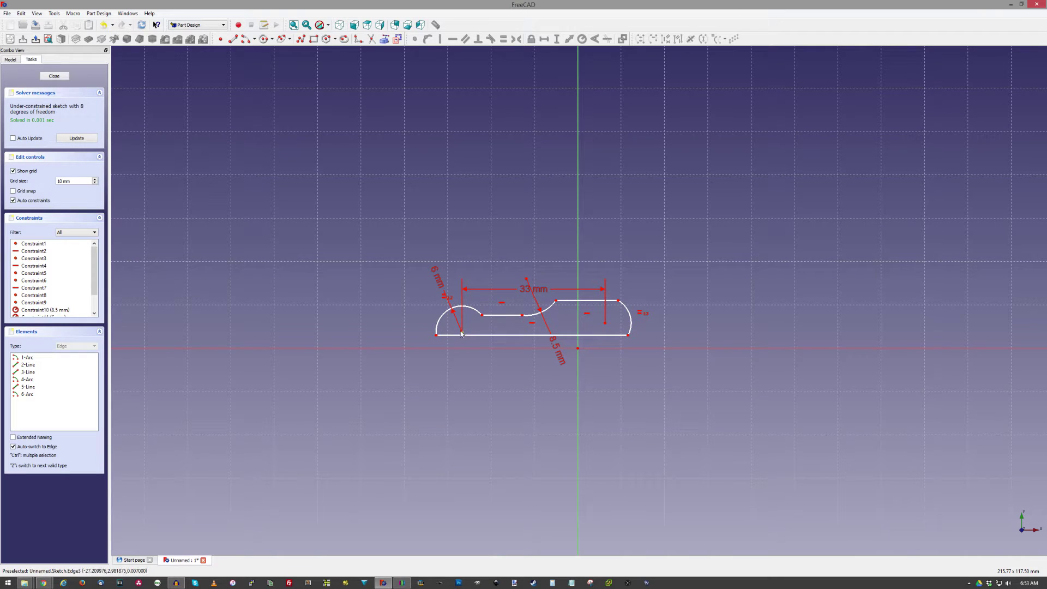
mouse_move(463, 333)
mouse_down()
mouse_move(458, 309)
mouse_move(461, 317)
mouse_up()
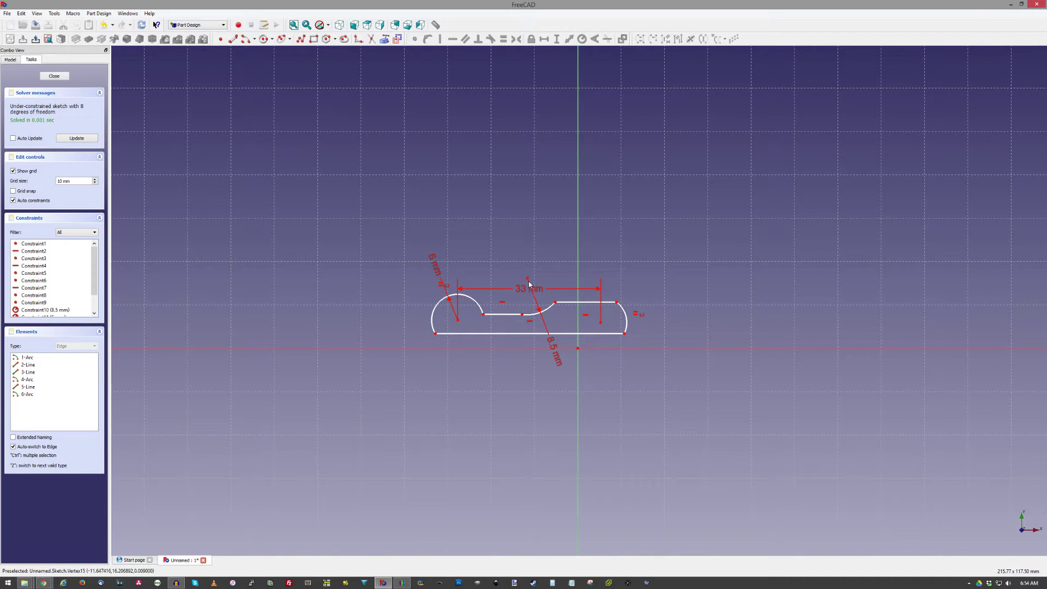
mouse_move(528, 280)
mouse_down()
mouse_move(529, 297)
mouse_move(498, 289)
mouse_move(534, 279)
mouse_move(460, 300)
mouse_move(479, 357)
mouse_move(524, 354)
mouse_up()
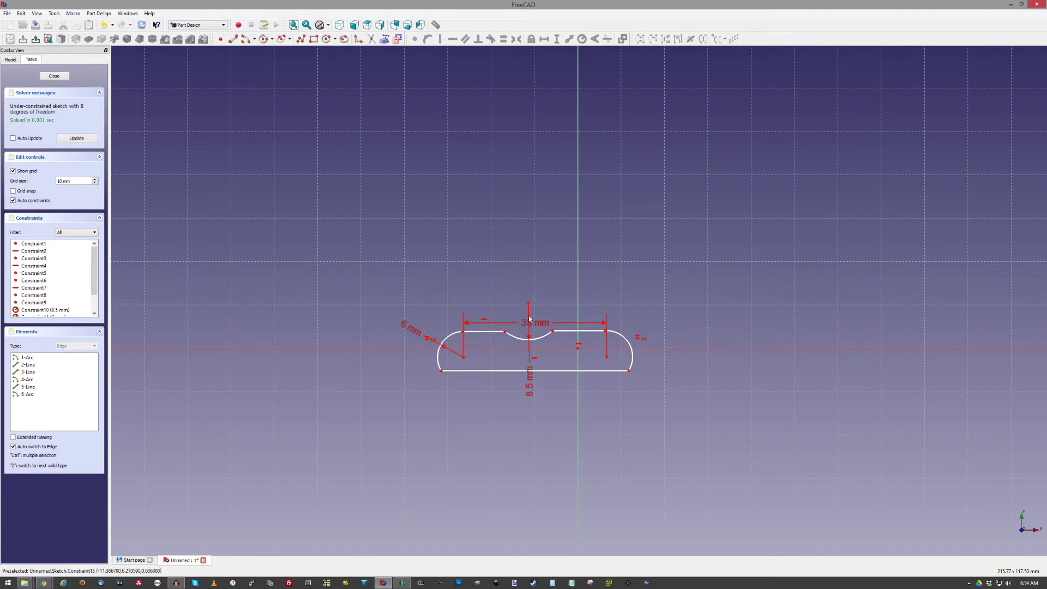
scroll(496, 346, down, 3)
scroll(496, 346, up, 1)
drag(463, 293, 479, 293)
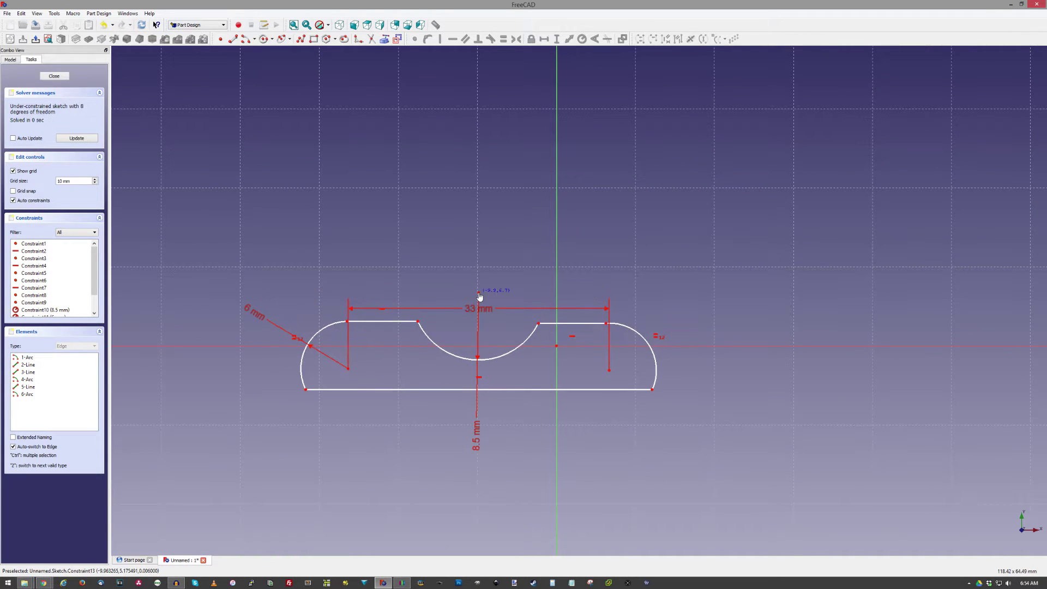
Tie the middle arc's vertex to the origin with 0 mm horizontal and vertical distances.
click(478, 294)
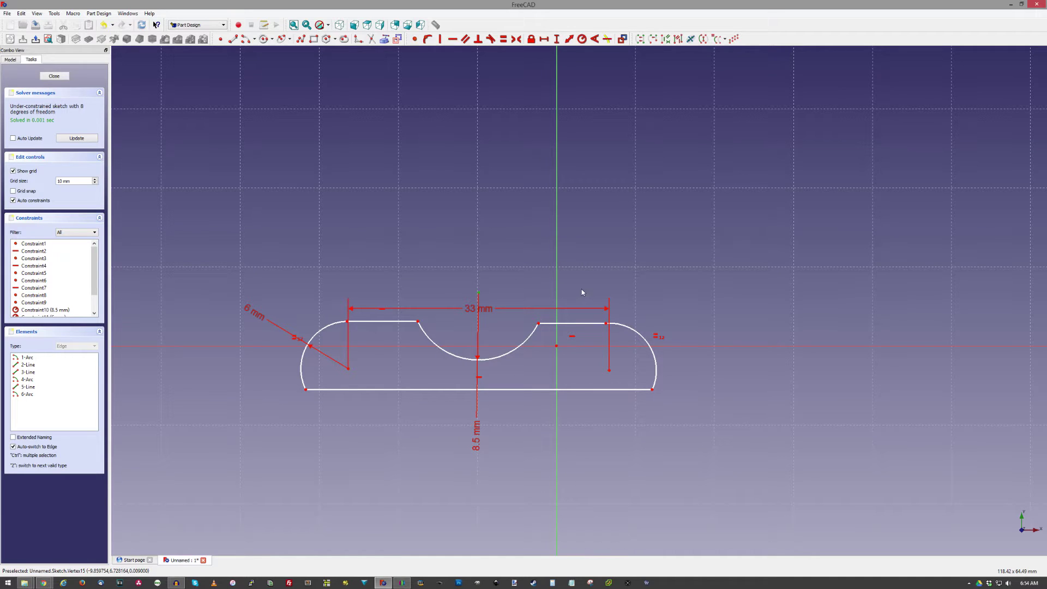
click(544, 39)
text(0mm)
key(Return)
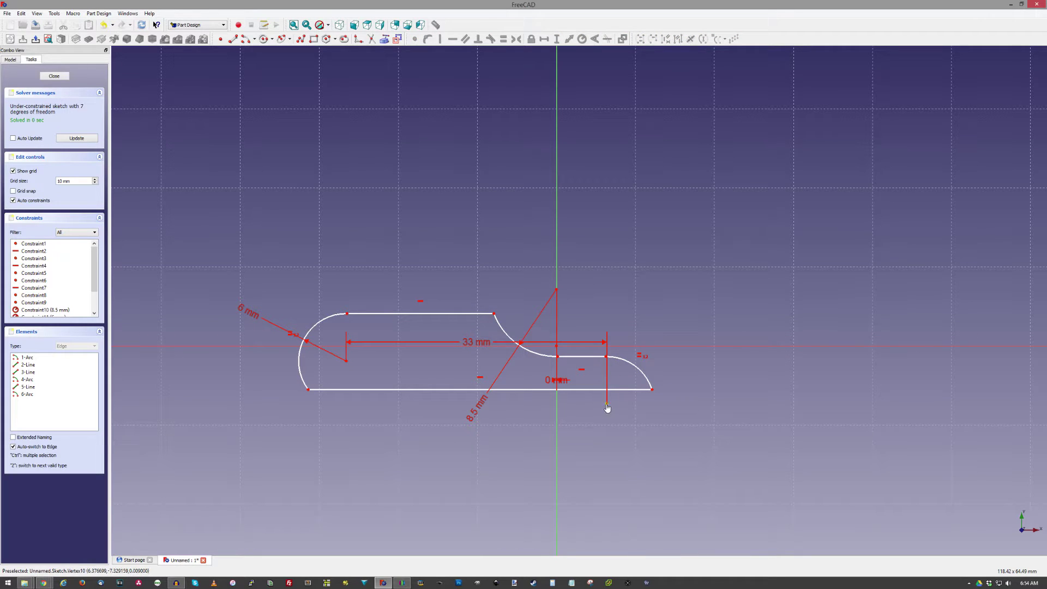
mouse_move(608, 407)
mouse_down()
mouse_move(661, 374)
mouse_move(685, 387)
mouse_move(670, 364)
mouse_move(619, 343)
mouse_move(583, 294)
mouse_up()
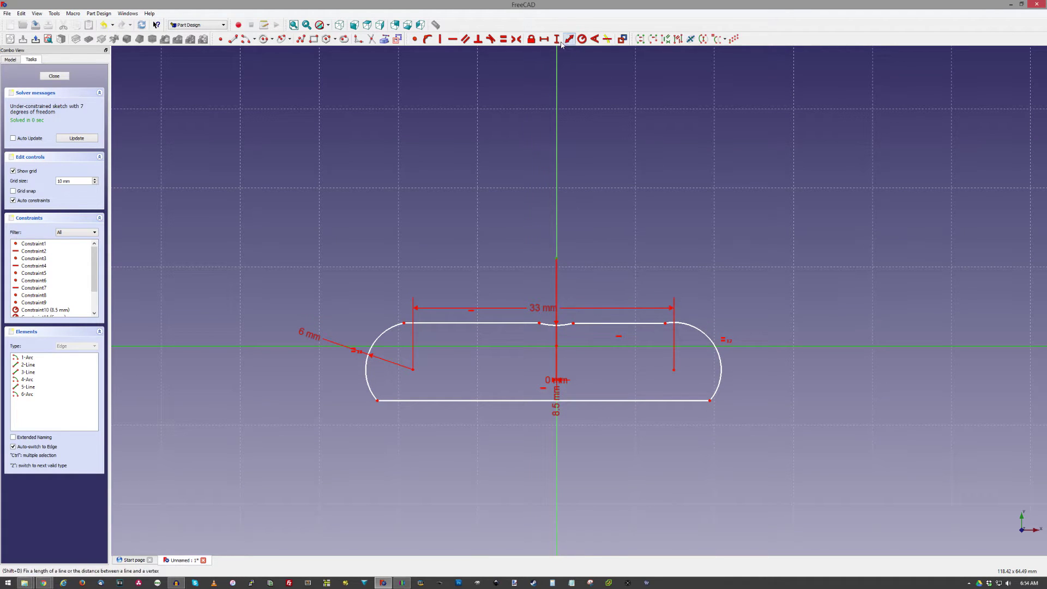
click(556, 39)
text(0)
key(Return)
Deepen the central dip into a semicircle and add a distance constraint on the top-left vertex.
mouse_move(514, 407)
mouse_down()
mouse_move(516, 371)
mouse_move(633, 350)
mouse_move(491, 355)
mouse_up()
click(490, 353)
ctrl+click(494, 346)
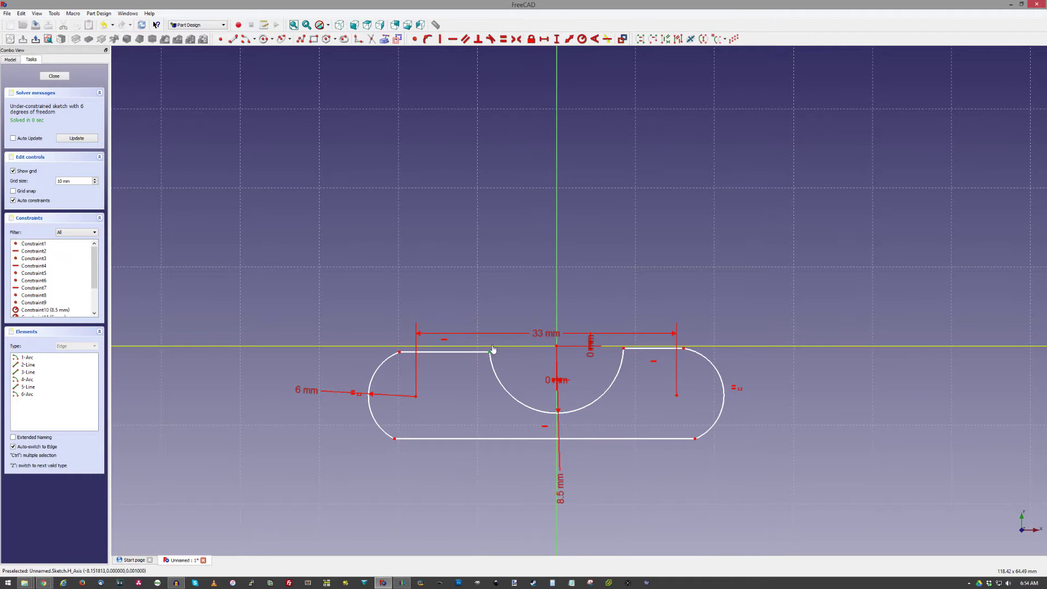
text(int10)
key(Return)
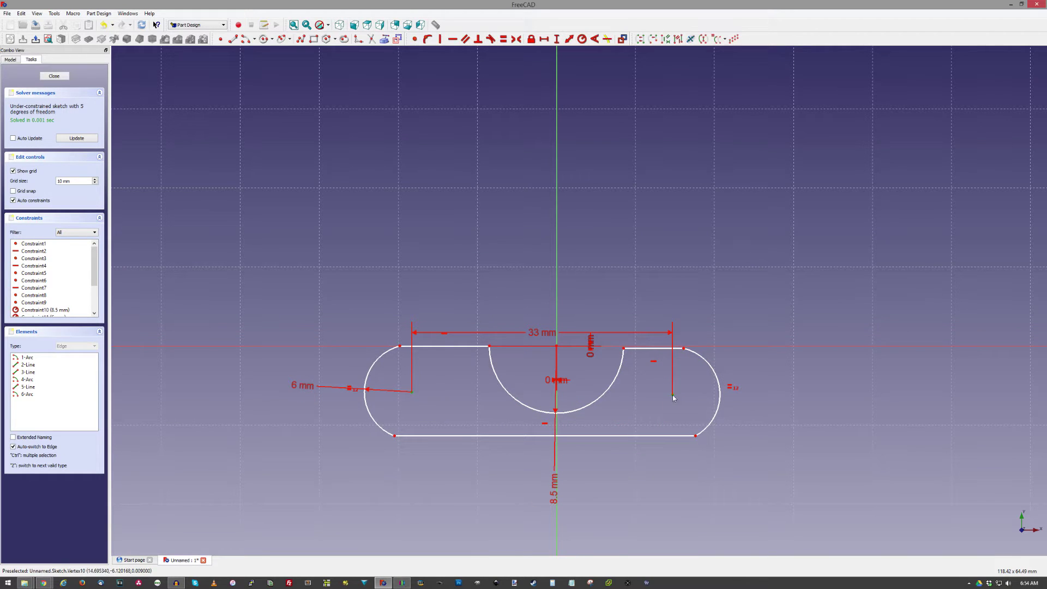
Make the slot symmetric about the vertical axis with equal end arcs.
click(513, 42)
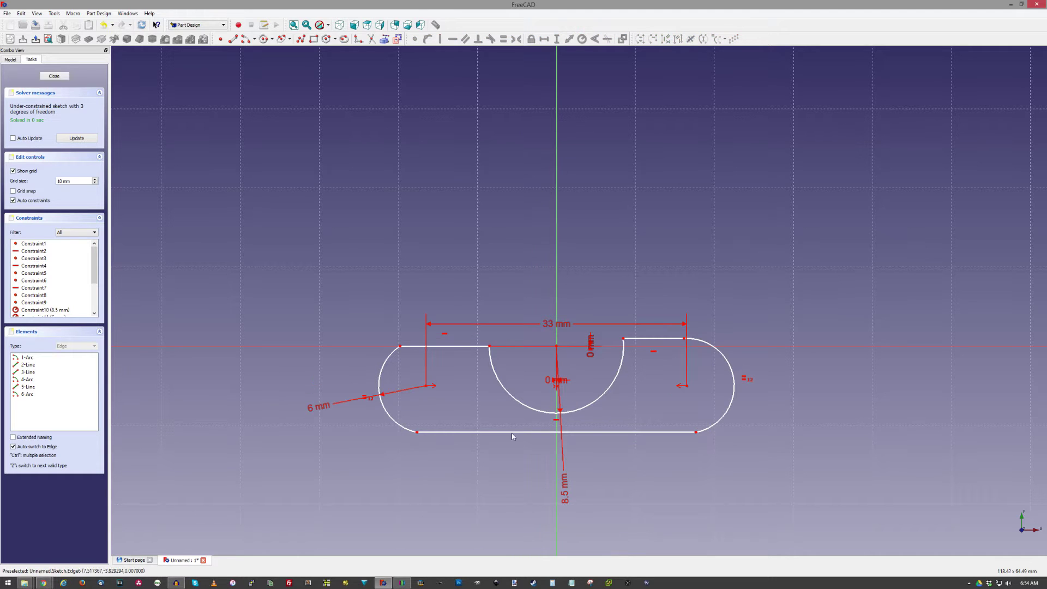
drag(417, 431, 420, 439)
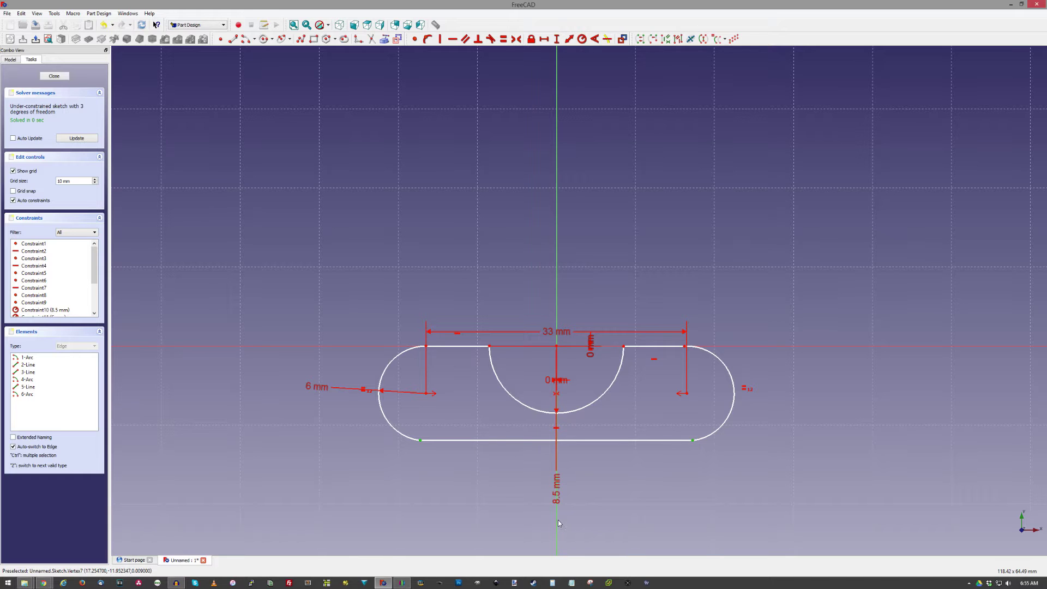
click(506, 40)
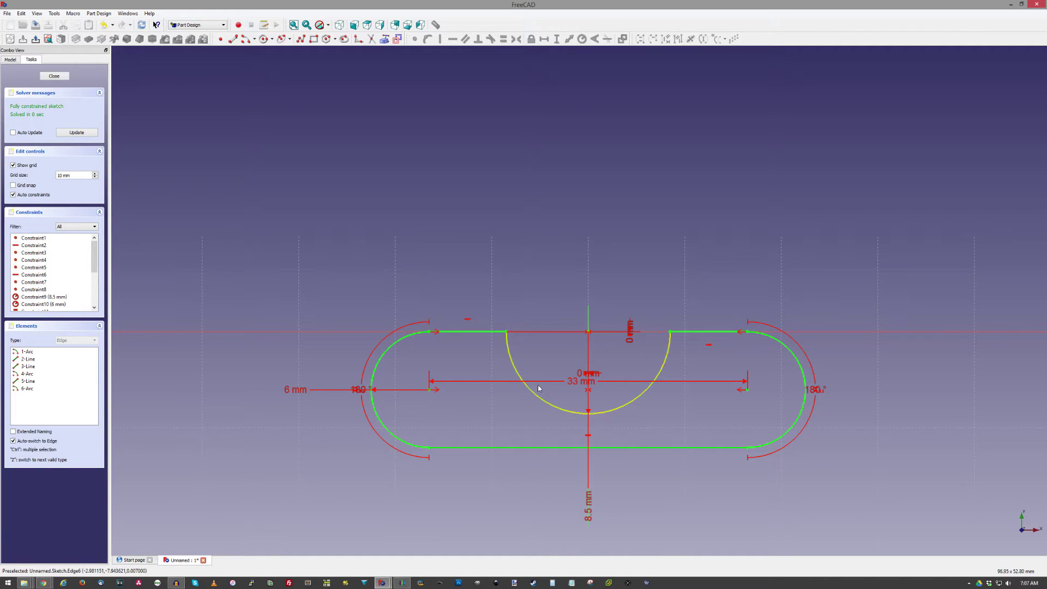
Close the slot sketch and pad it into a solid with default settings.
click(54, 76)
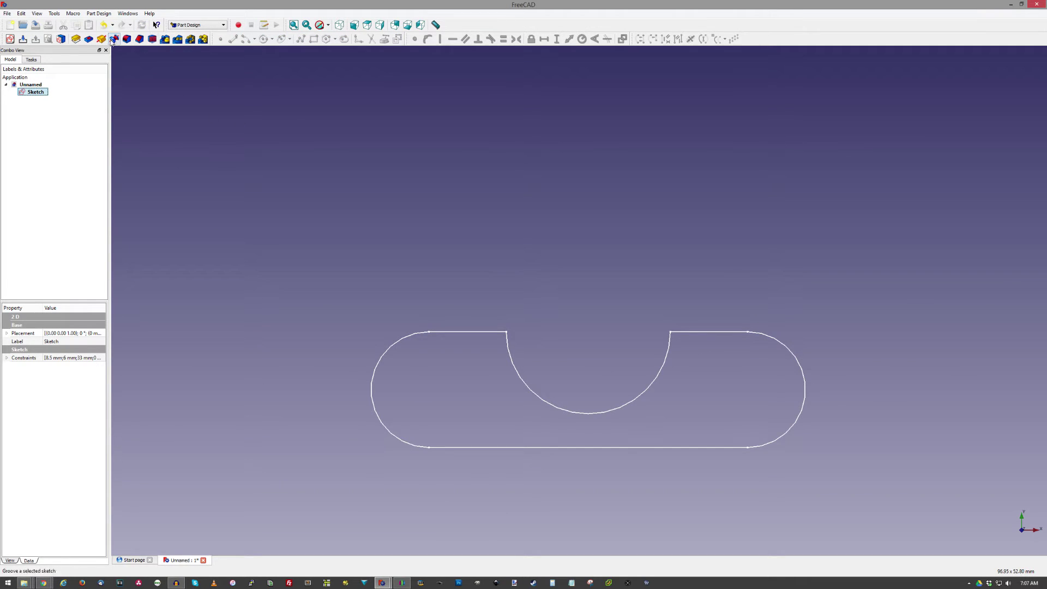
click(75, 39)
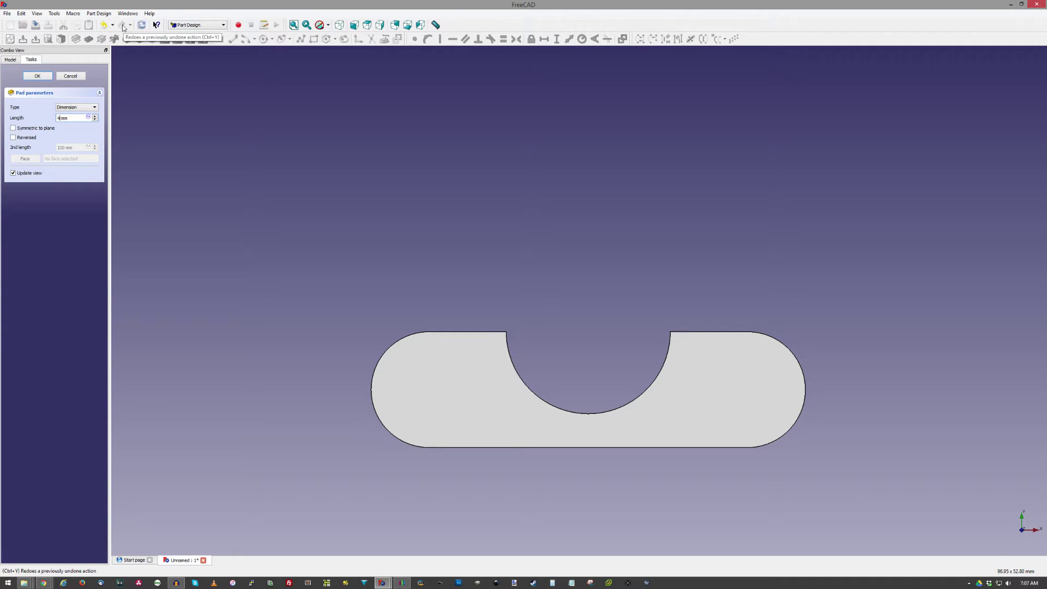
key(Return)
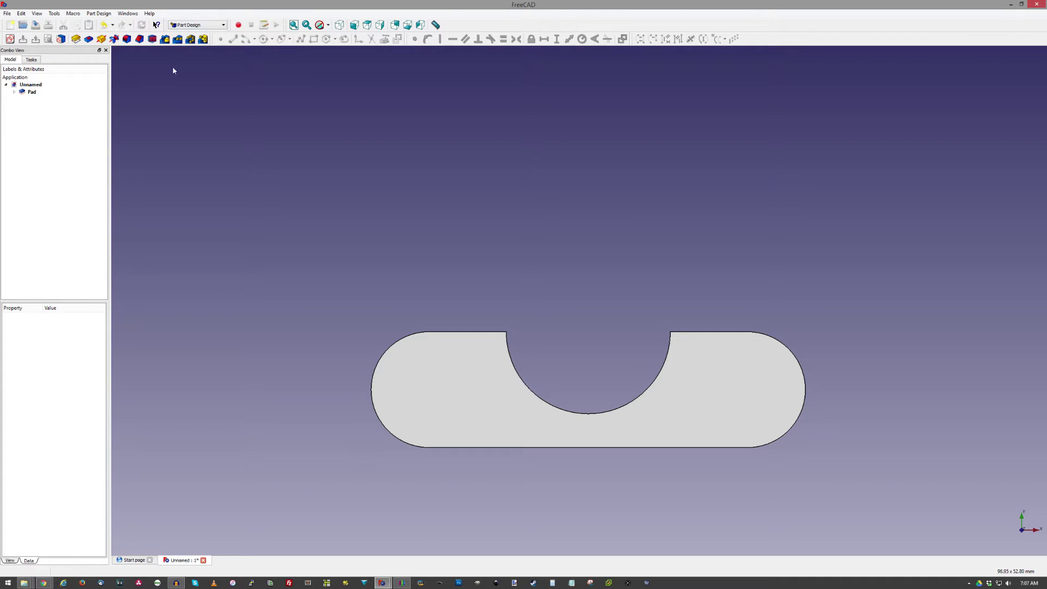
click(183, 25)
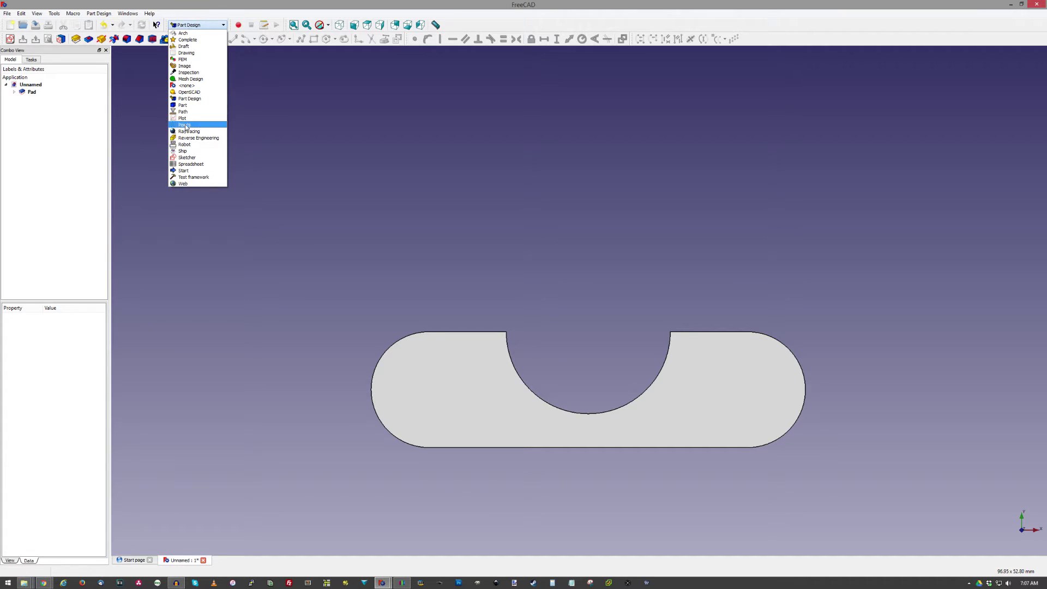
In the Part workbench, add a cylinder with radius 11.5 mm and height 15 mm.
click(182, 104)
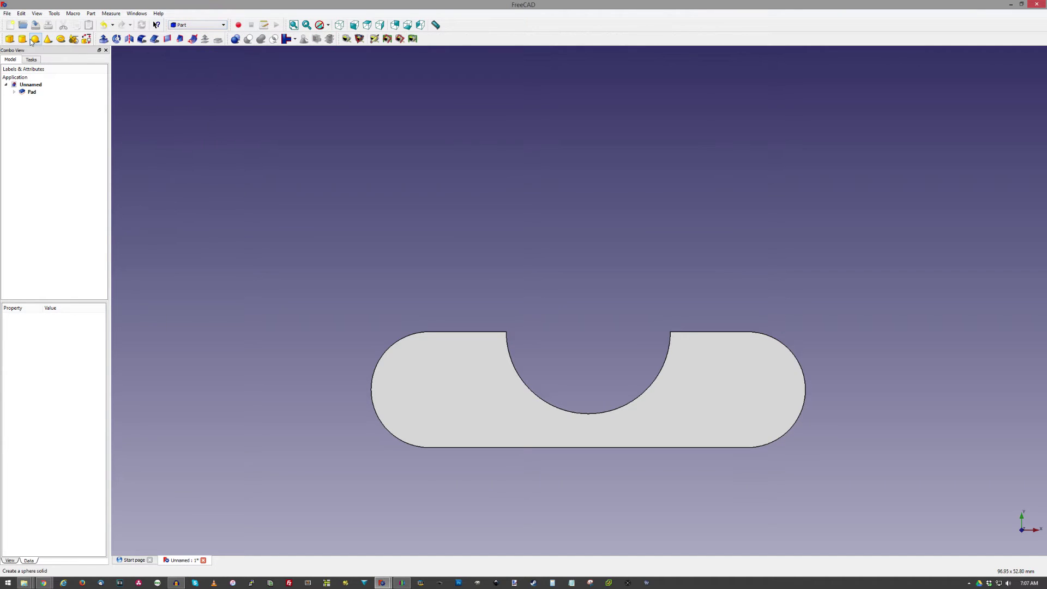
click(22, 39)
click(22, 39)
click(37, 99)
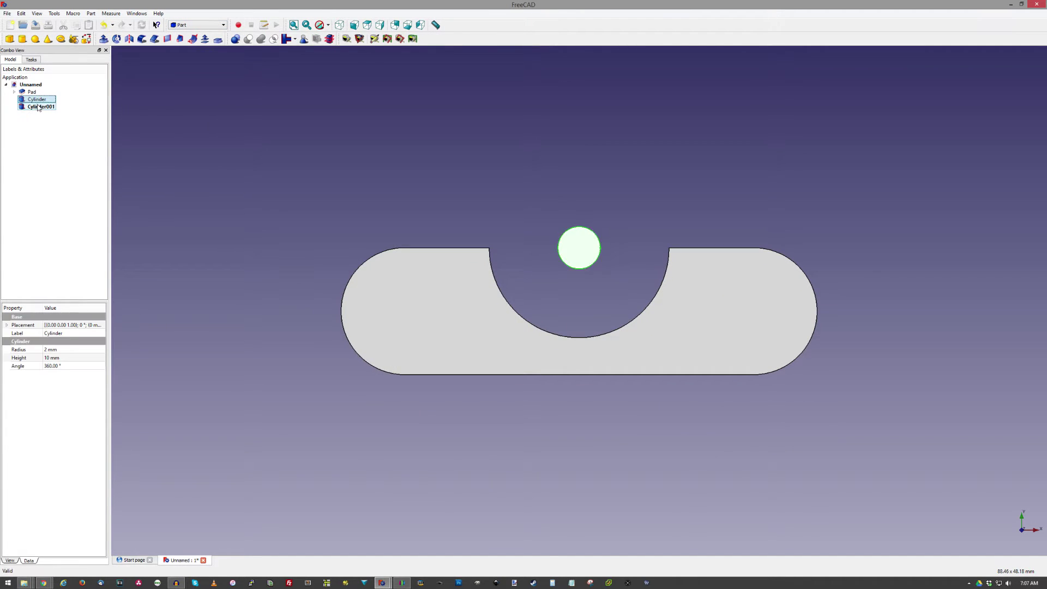
click(38, 107)
key(Delete)
click(37, 99)
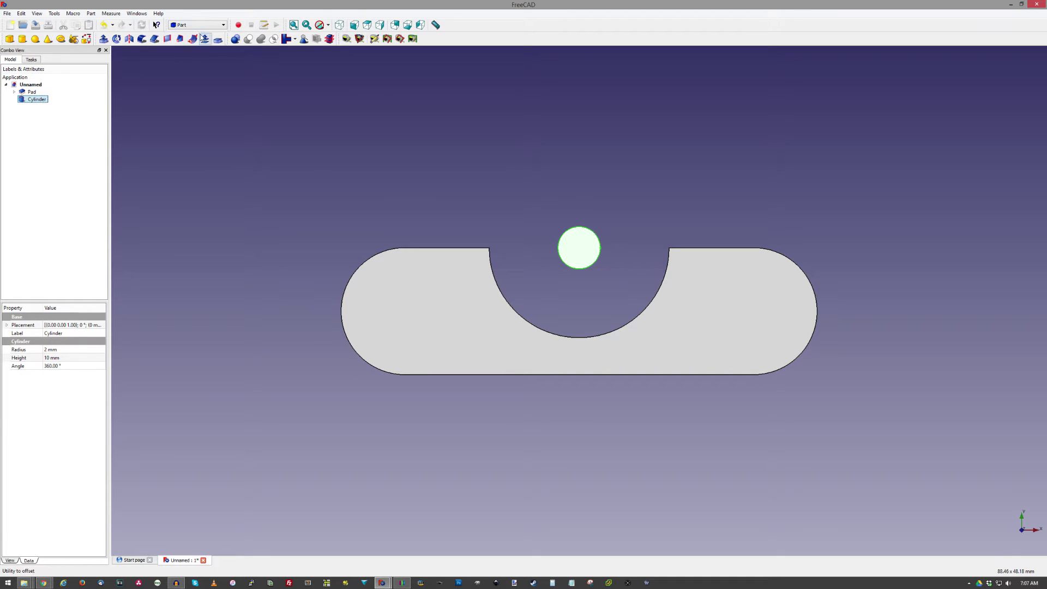
click(61, 349)
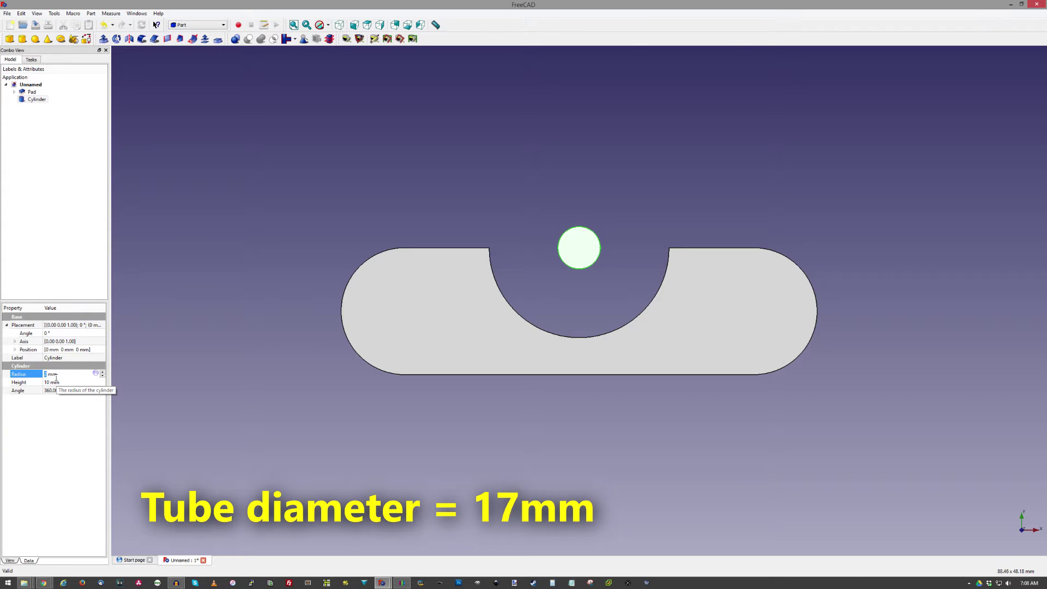
text(11)
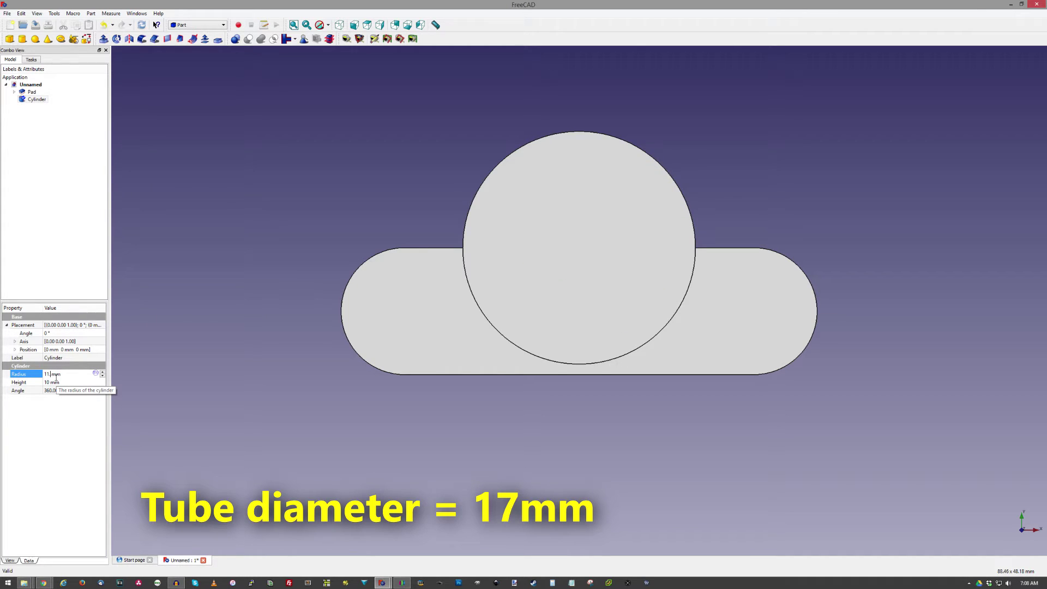
text(.5)
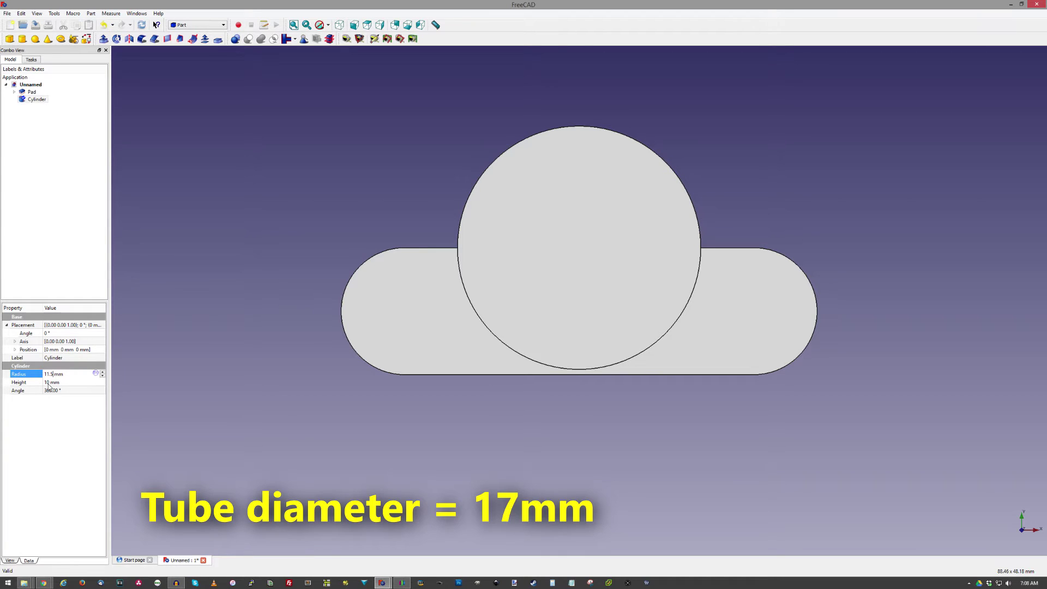
click(48, 384)
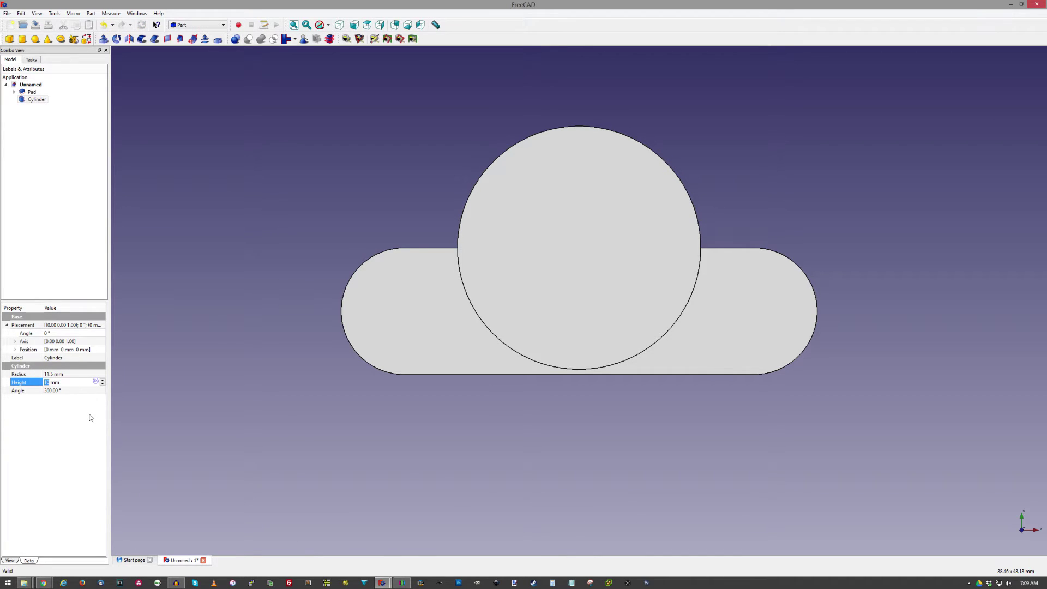
text(15)
Add Cylinder001 with radius 8.5 mm and height 15 mm.
click(21, 39)
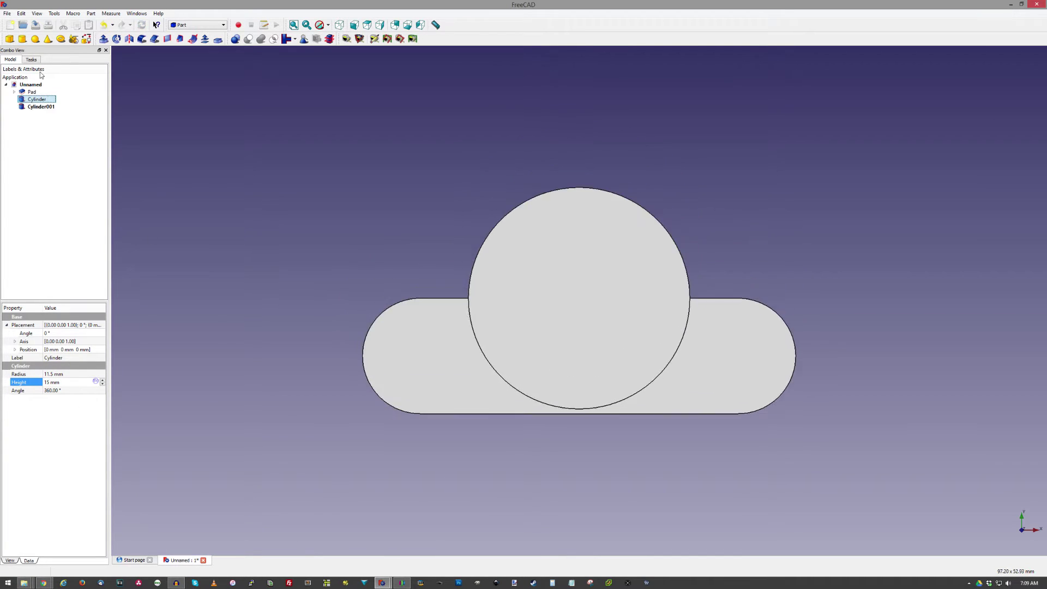
click(42, 108)
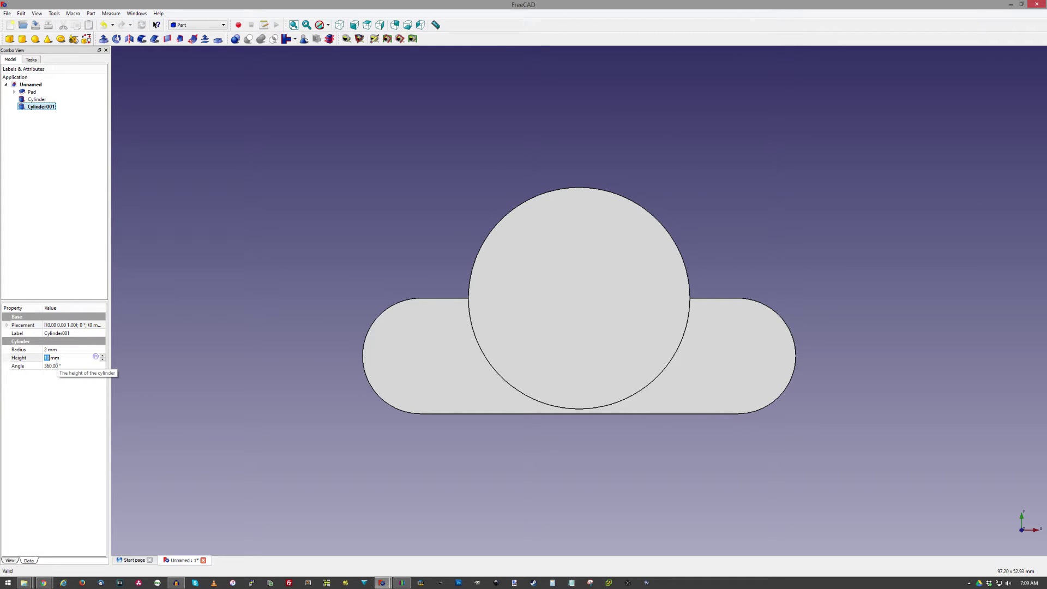
key(1)
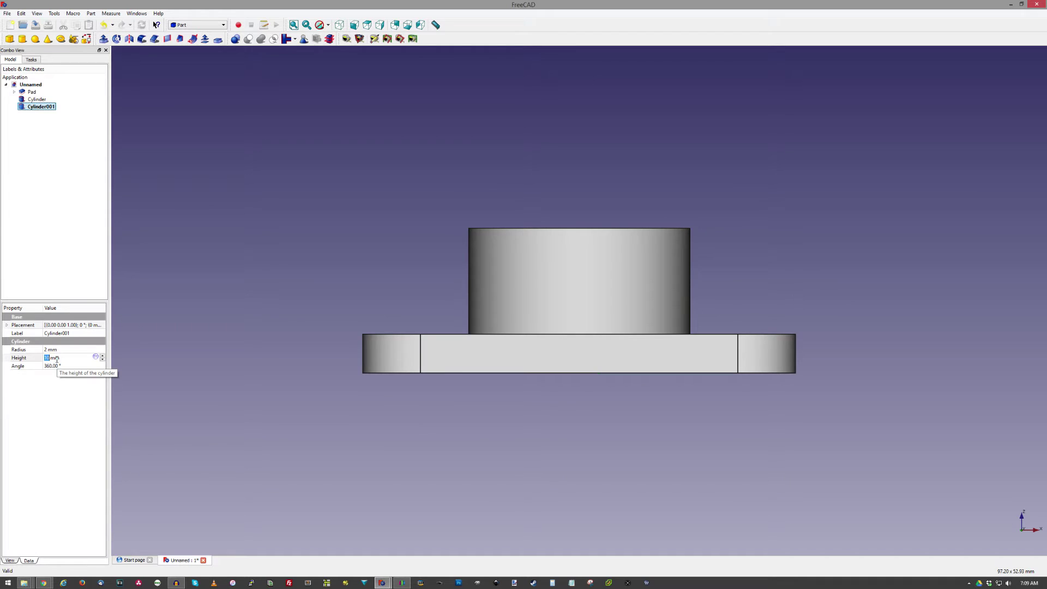
click(47, 358)
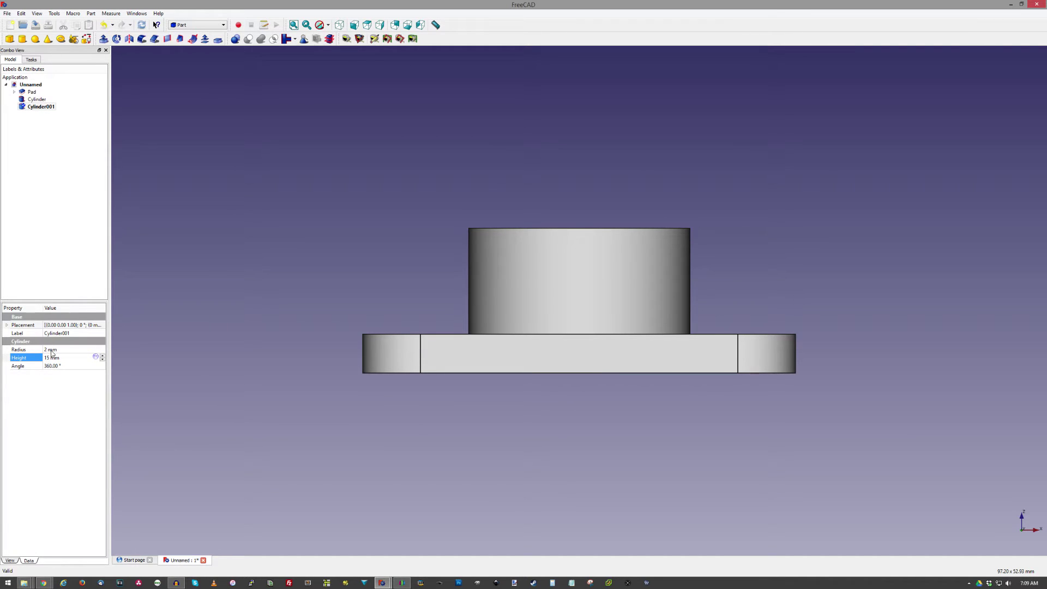
click(51, 350)
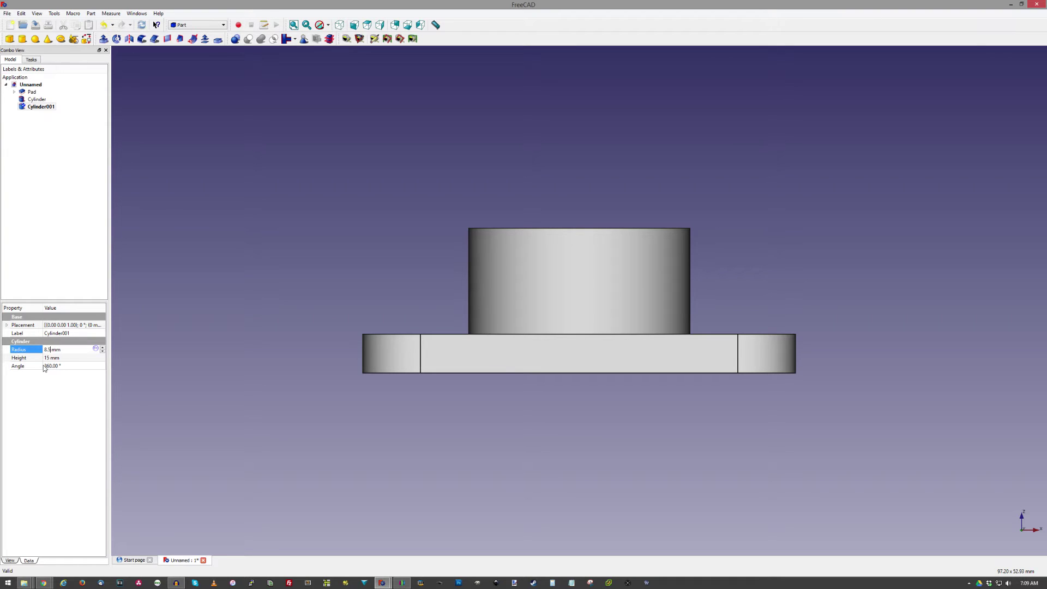
click(339, 25)
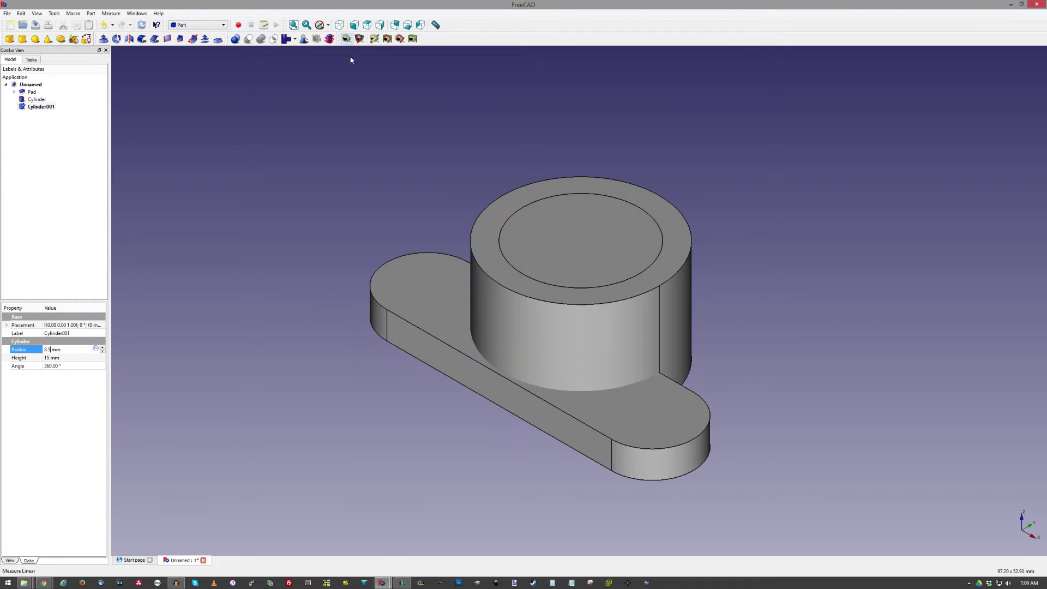
scroll(475, 276, up, 3)
scroll(533, 250, down, 2)
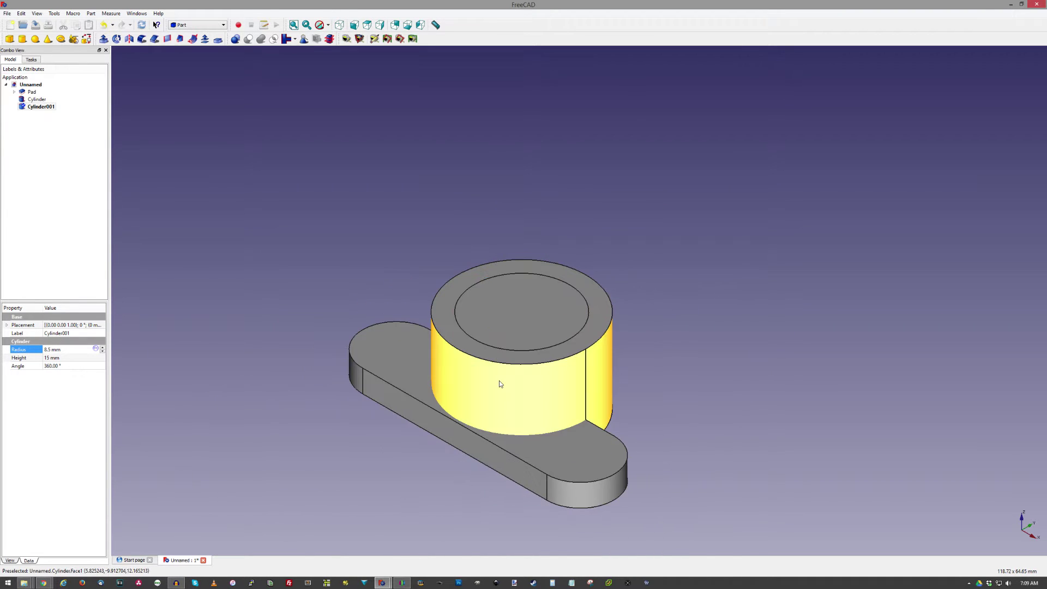
Add a 10 mm Cube to the model.
click(9, 39)
middle_drag(392, 167, 362, 196)
click(34, 113)
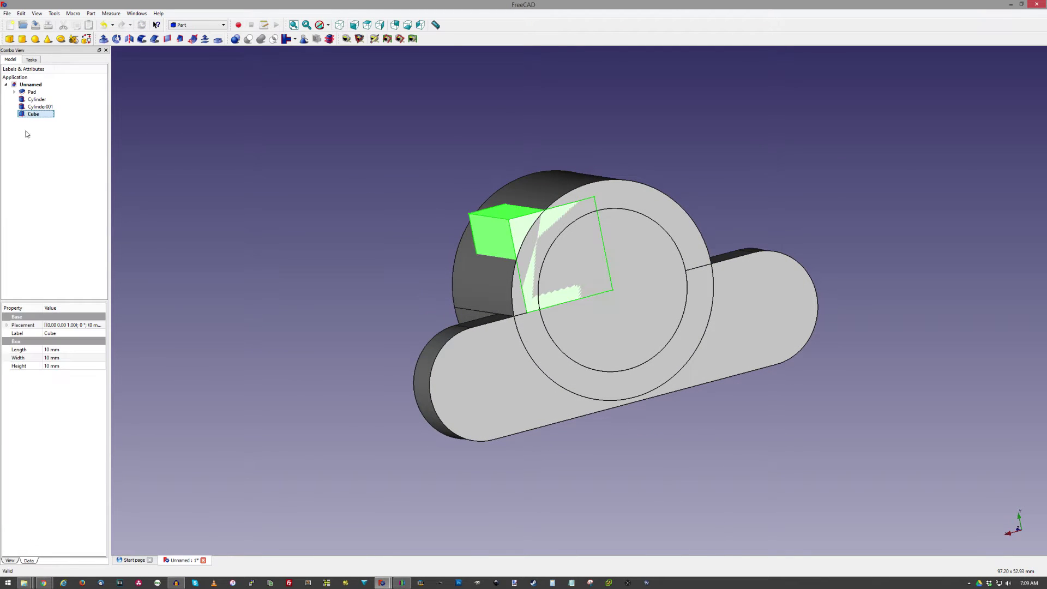
Resize the cube to width 12, length 30 and height 15 mm.
double_click(52, 357)
key(BackSpace)
text(1)
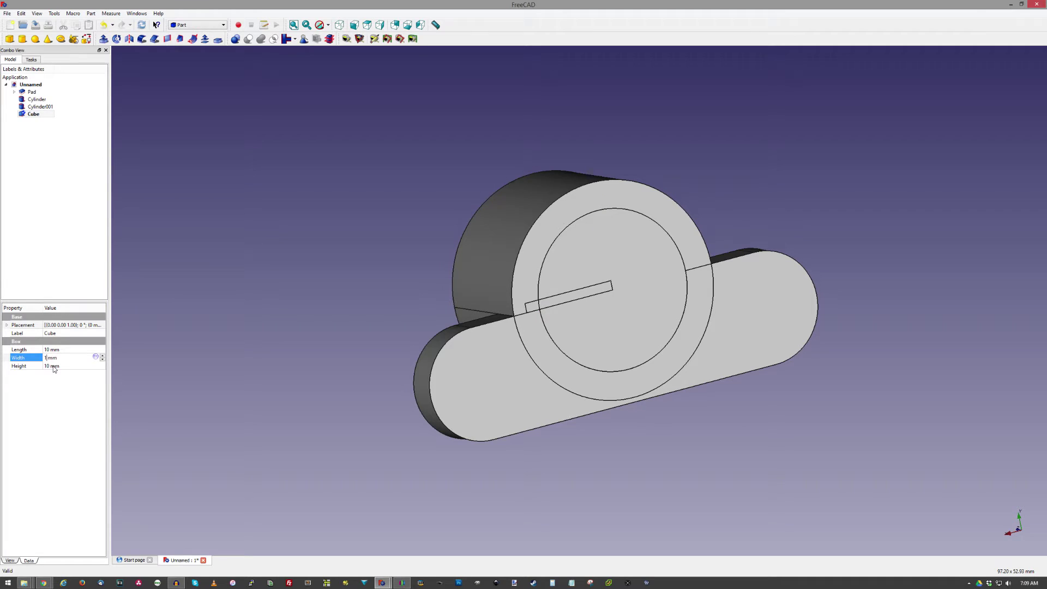
text(2)
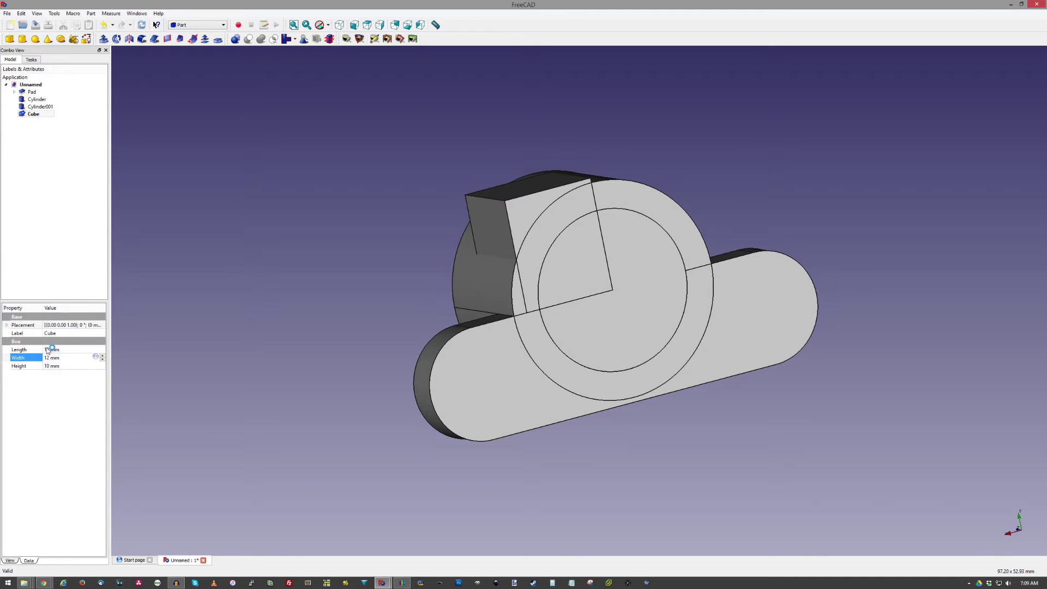
double_click(52, 349)
key(BackSpace)
text(30)
double_click(49, 365)
key(BackSpace)
text(1)
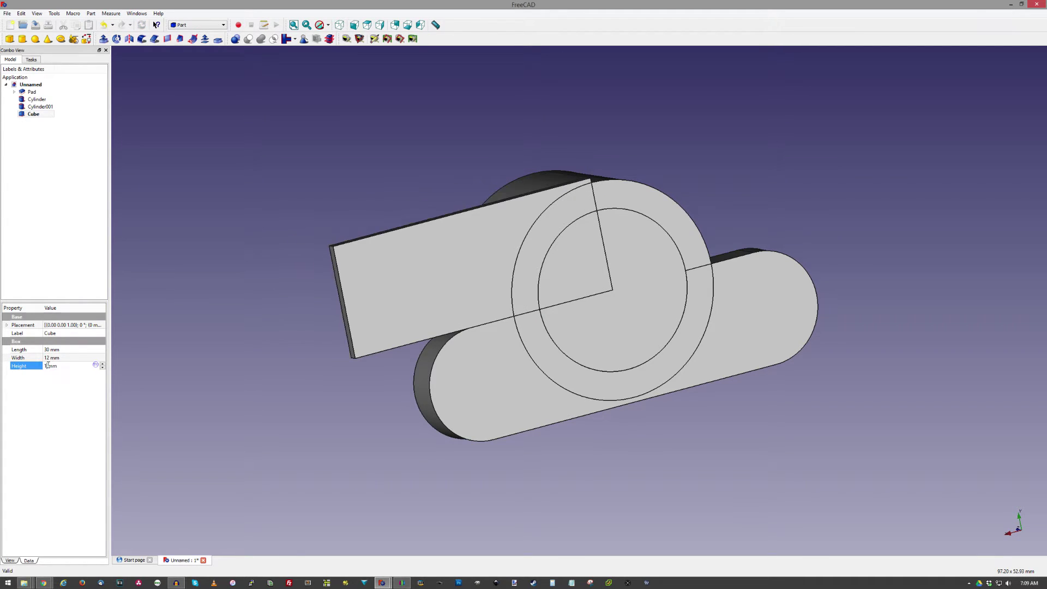
text(5)
Shift the cube along the x axis in its placement position.
click(6, 325)
click(15, 349)
double_click(52, 357)
click(103, 359)
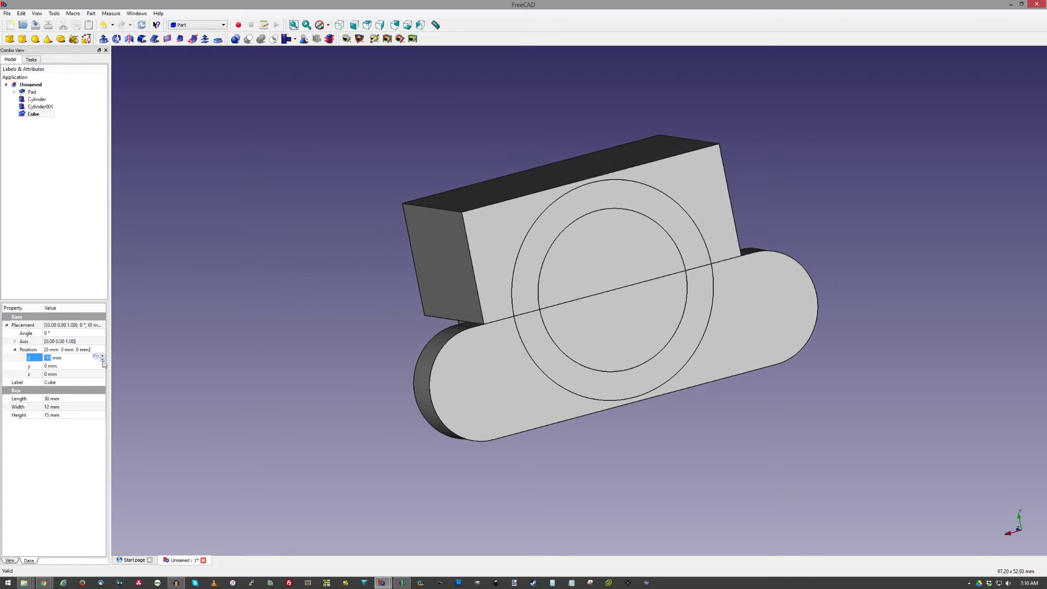
click(102, 361)
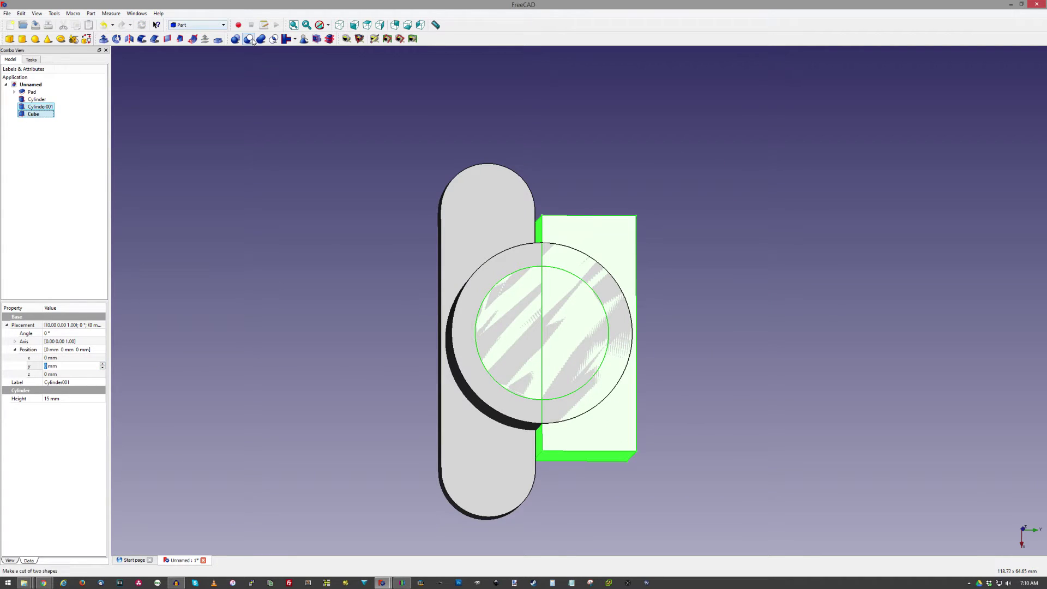
Fuse Cylinder001 with the Cube and cut the result from the outer Cylinder and pad.
click(261, 38)
click(34, 99)
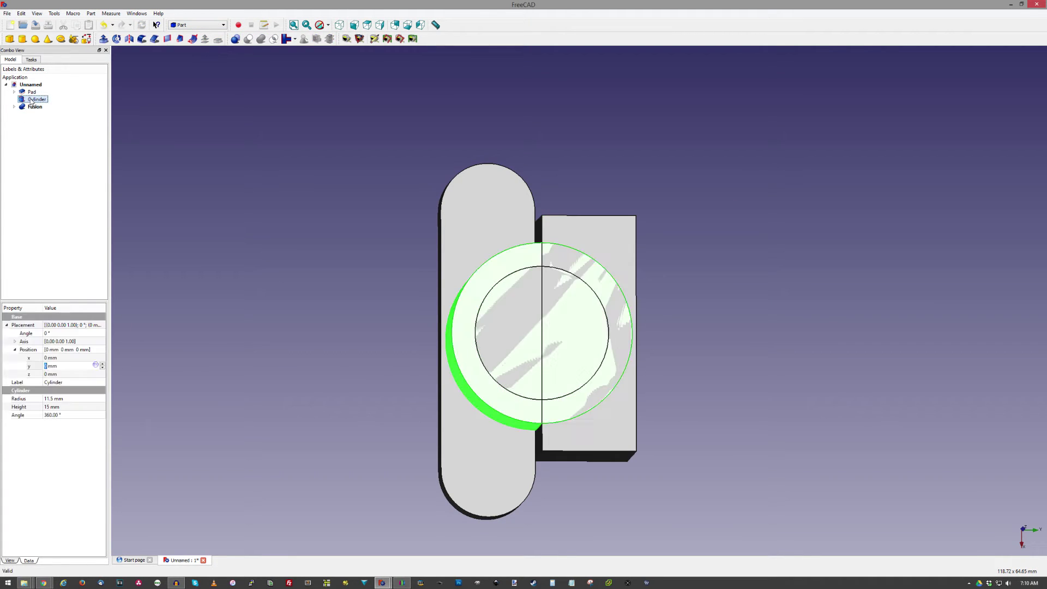
ctrl+click(34, 108)
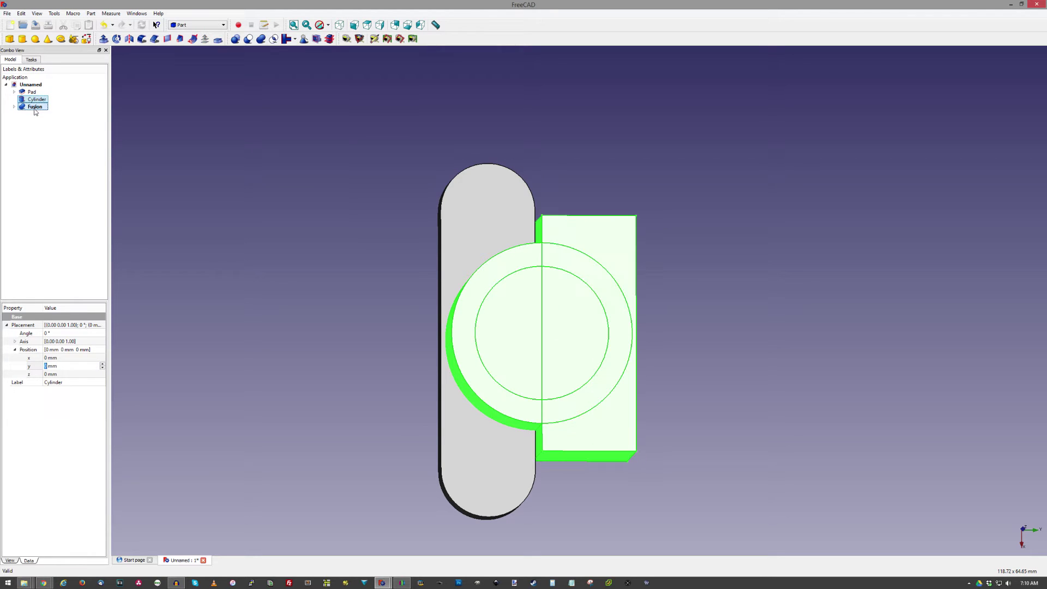
click(248, 39)
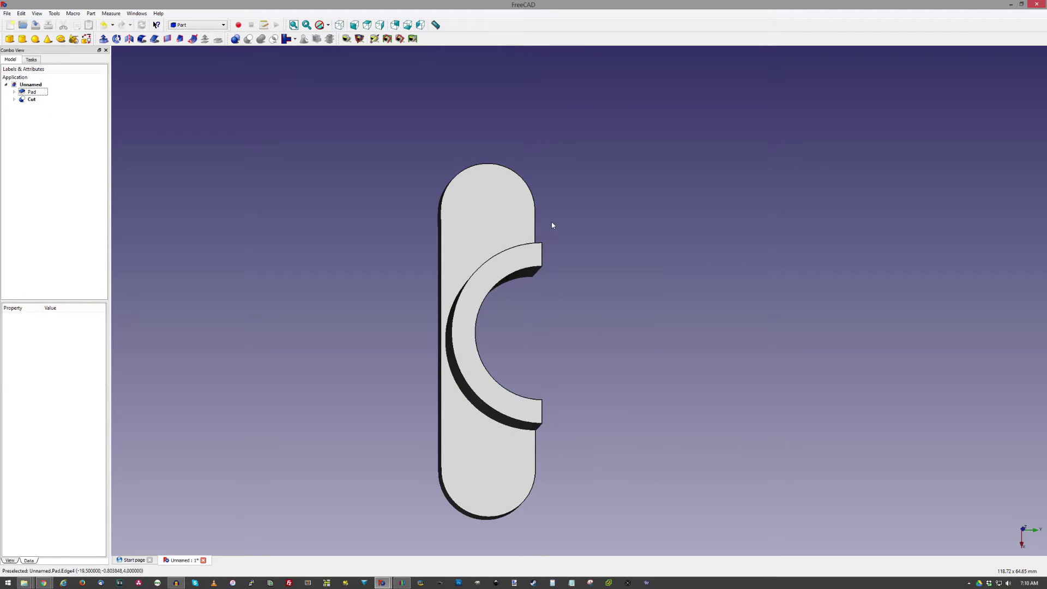
middle_drag(551, 222, 603, 232)
Add two more cylinders and set Cylinder002's y position to -6 mm.
click(23, 39)
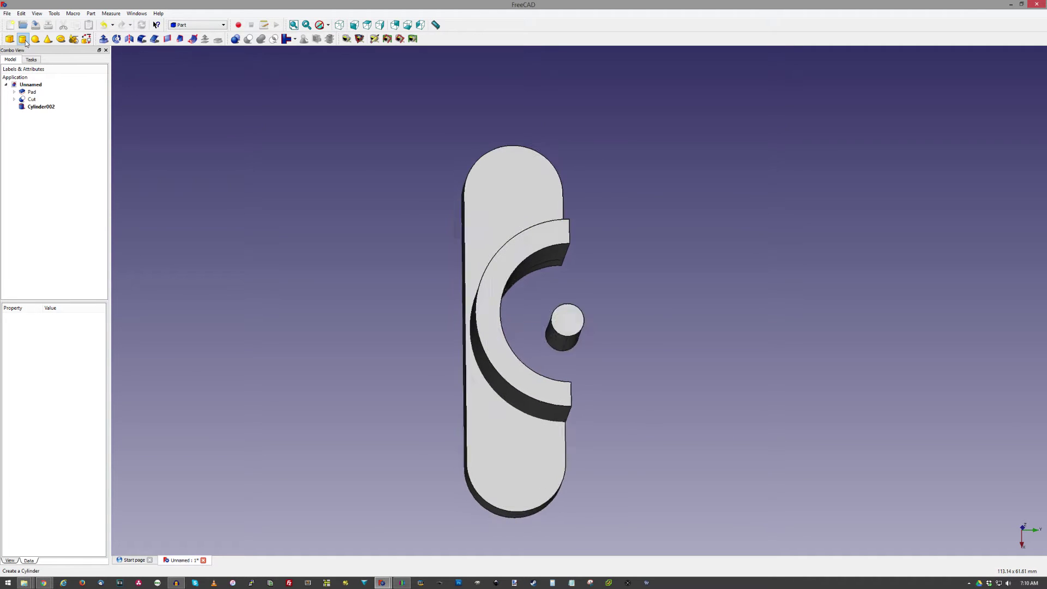
click(22, 39)
click(47, 107)
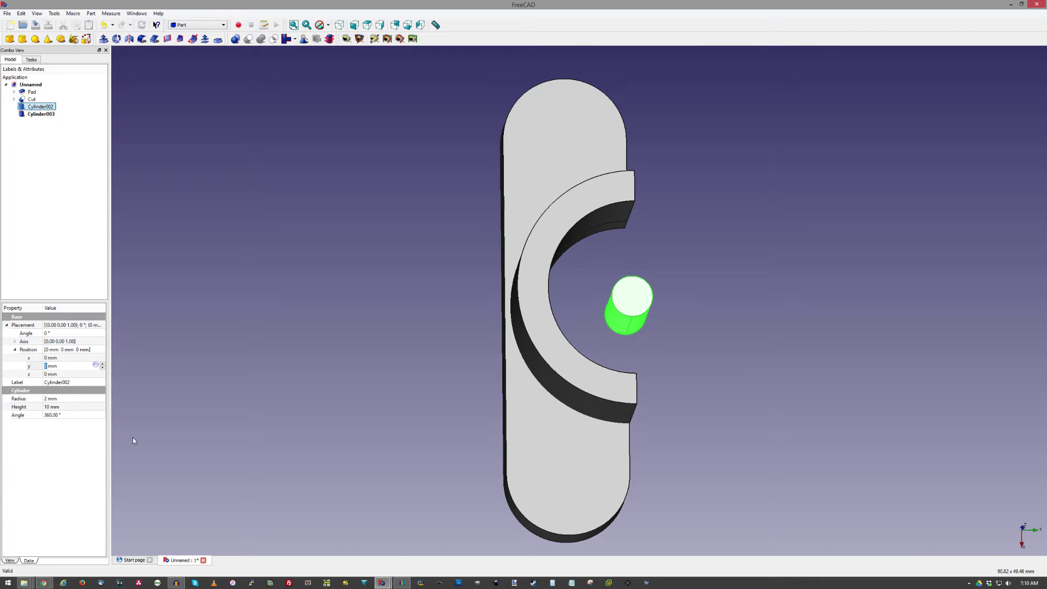
text(6)
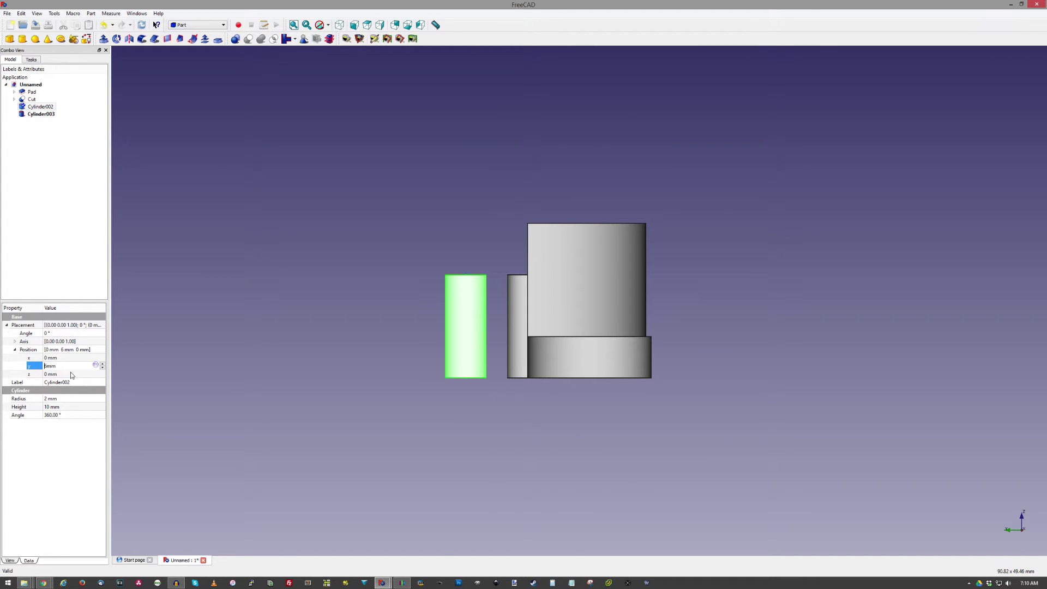
text(-)
middle_drag(471, 224, 491, 256)
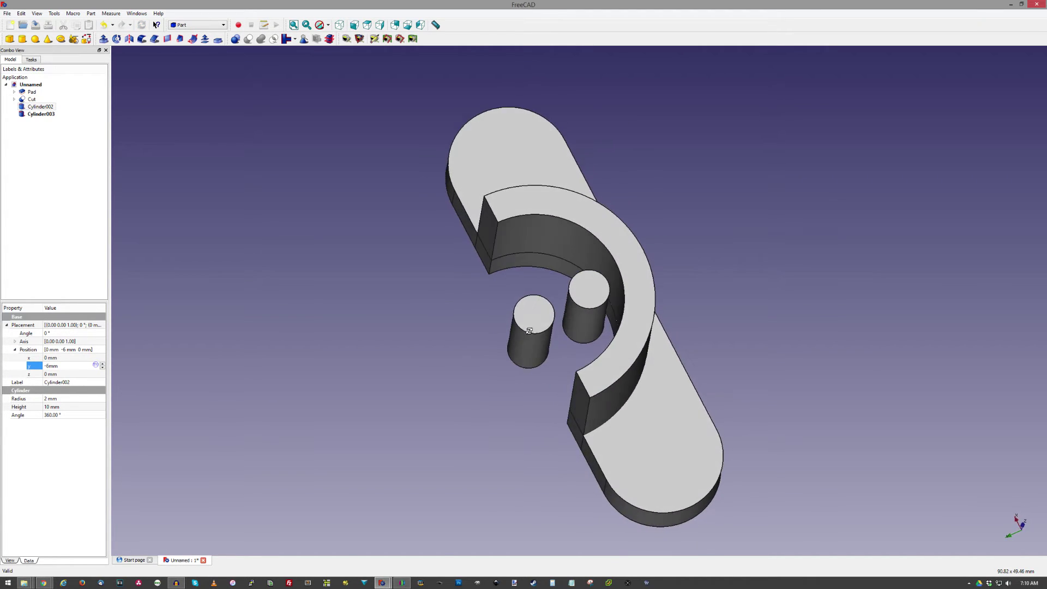
click(40, 114)
click(44, 366)
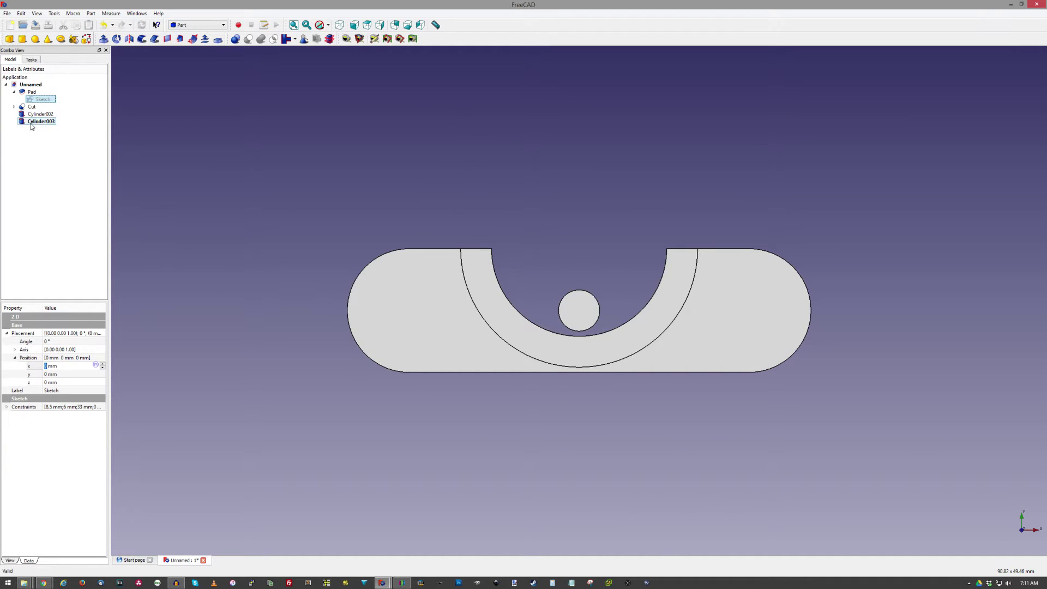
Place the cylinders at x = 16.5 and x = -16.5 mm with 2.5 mm radius.
click(41, 114)
click(49, 358)
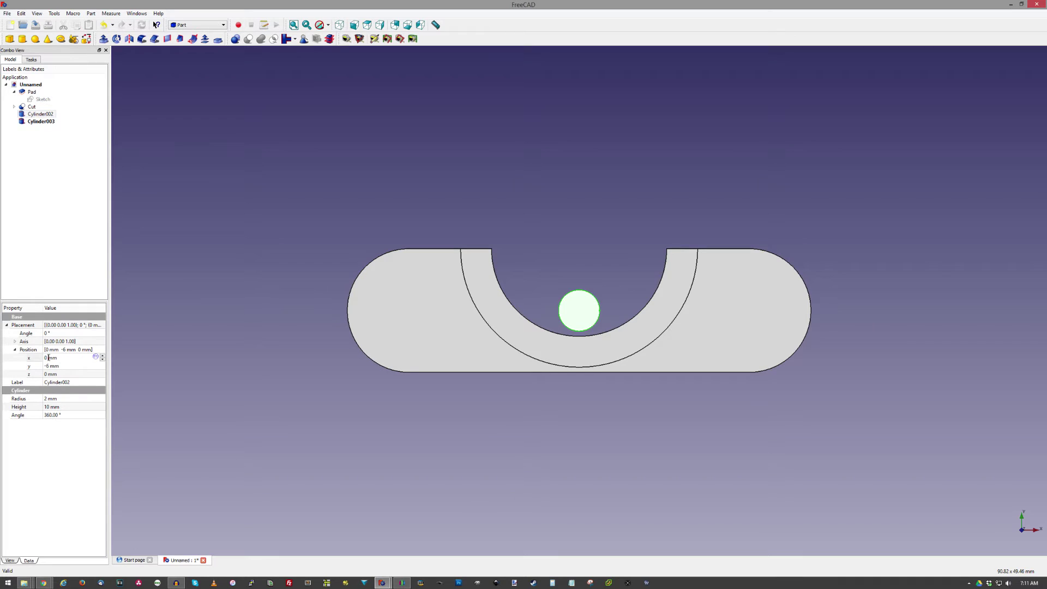
text(16.5)
click(45, 399)
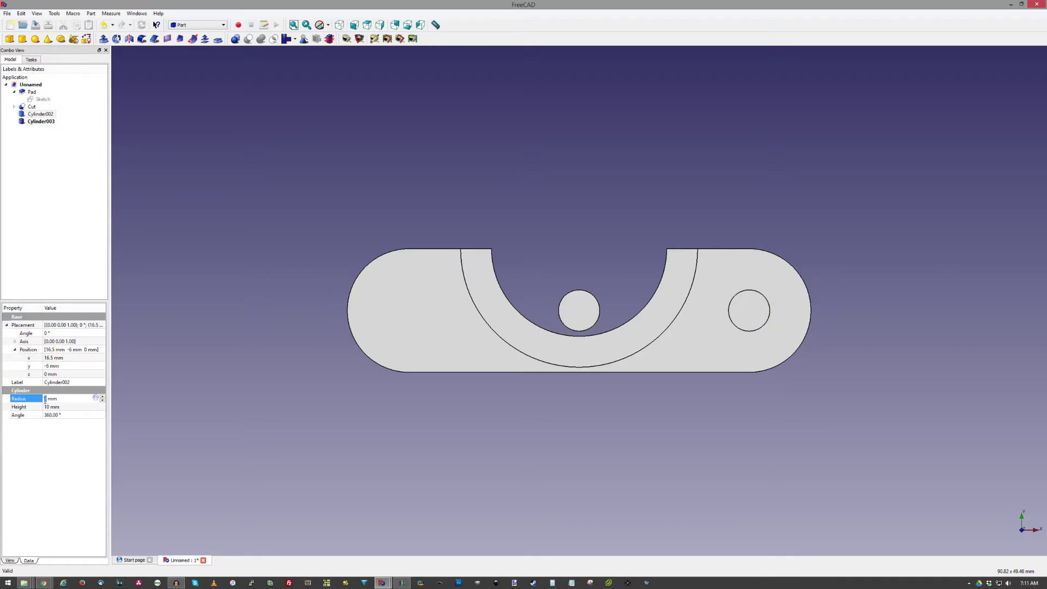
text(.5)
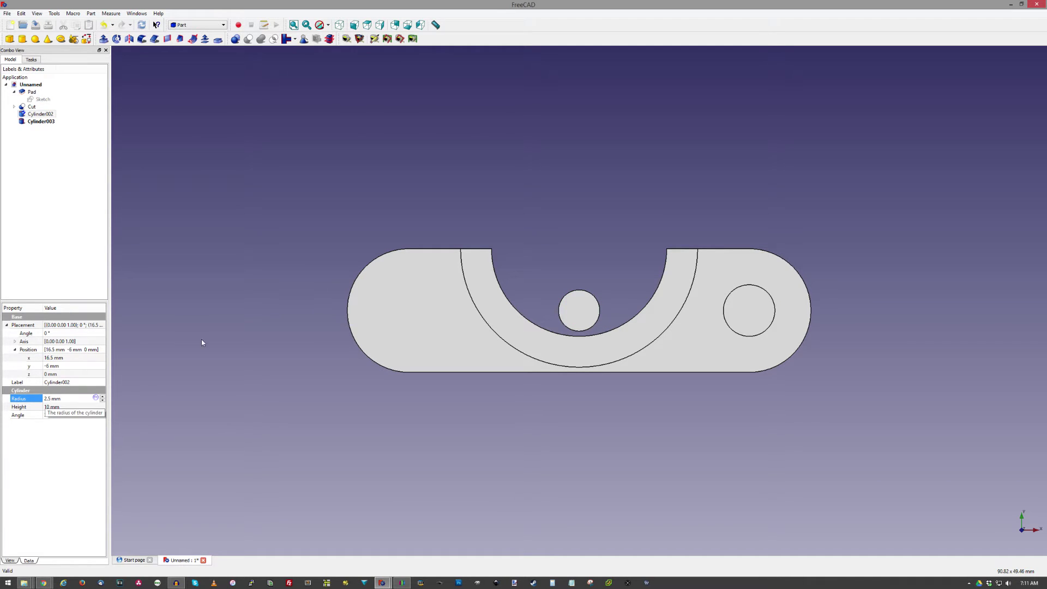
click(43, 122)
click(54, 358)
text(-16.5)
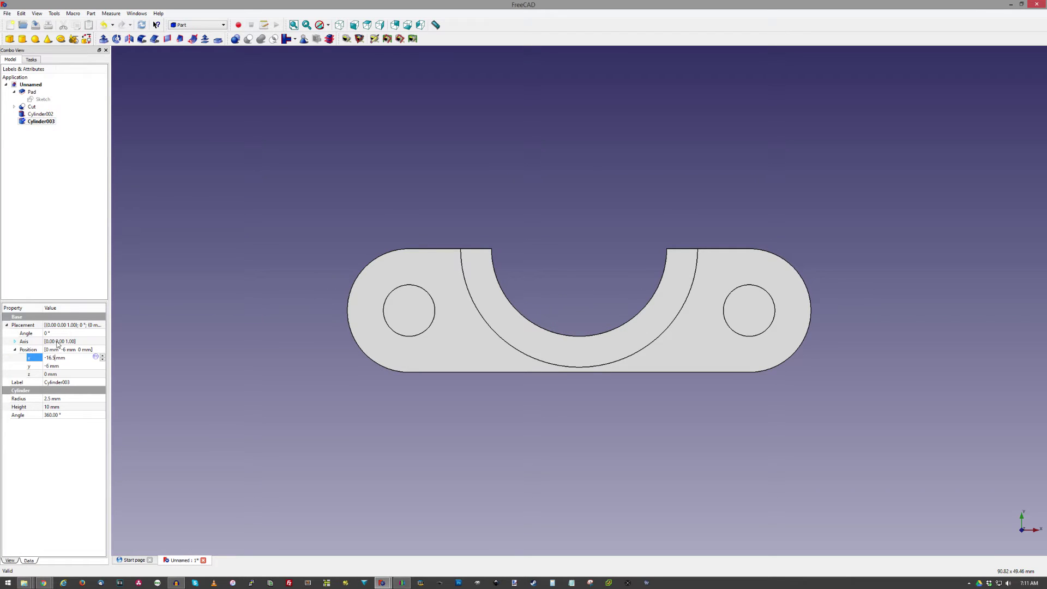
Cut both pin-hole cylinders from the bracket body.
ctrl+click(34, 114)
ctrl+click(31, 91)
click(248, 38)
Round the arch-to-flange edges with 1 mm Part fillets.
key(0)
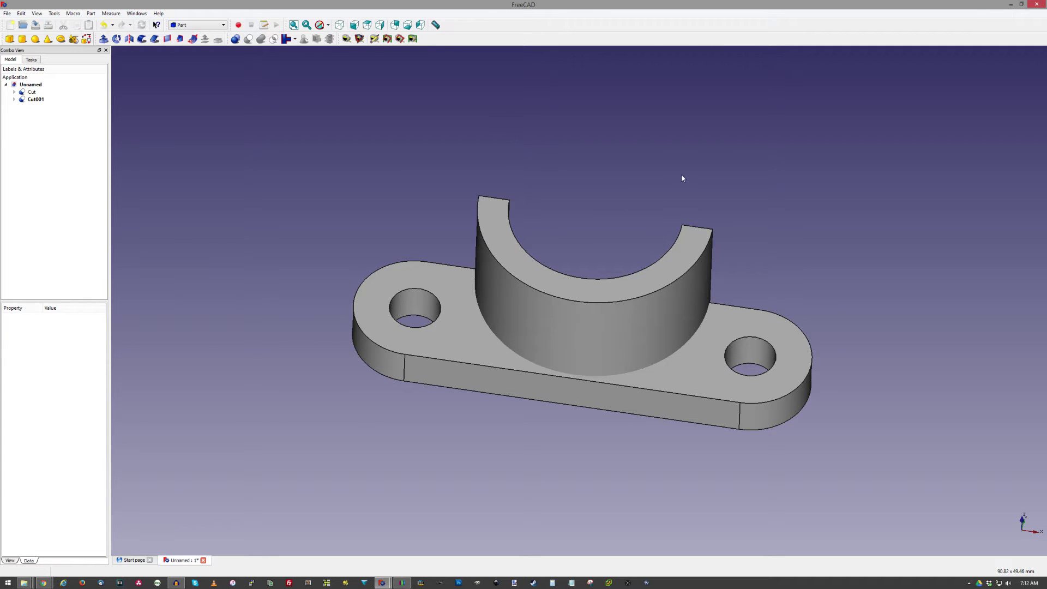
middle_drag(741, 145, 461, 308)
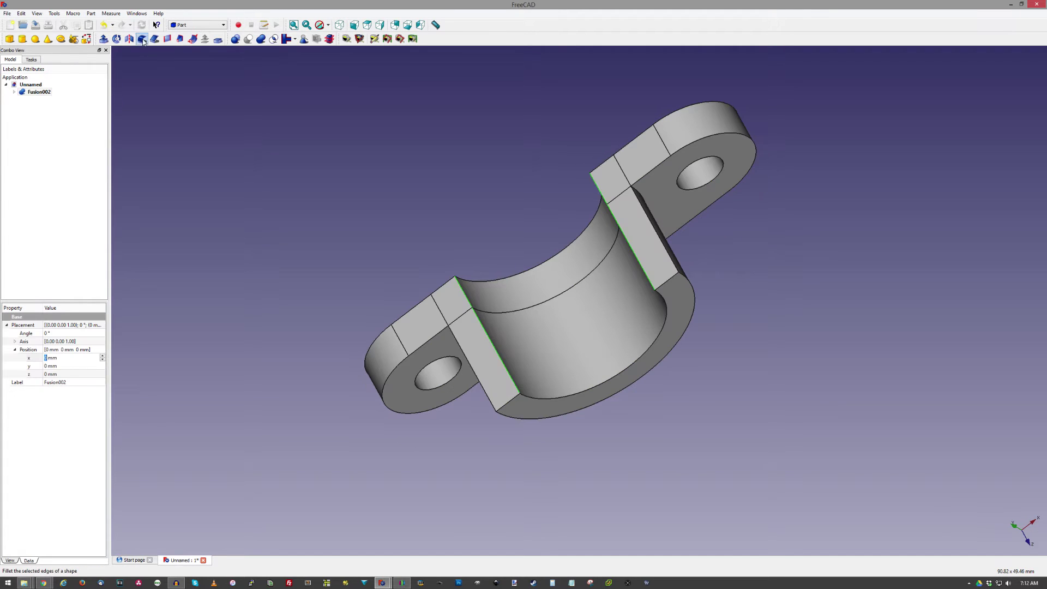
click(142, 38)
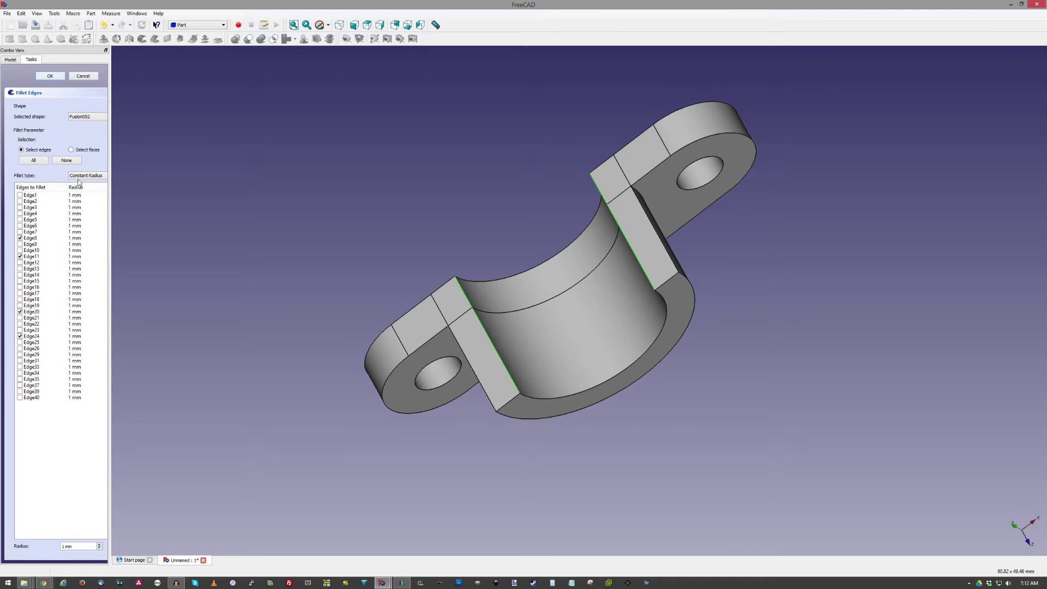
click(50, 76)
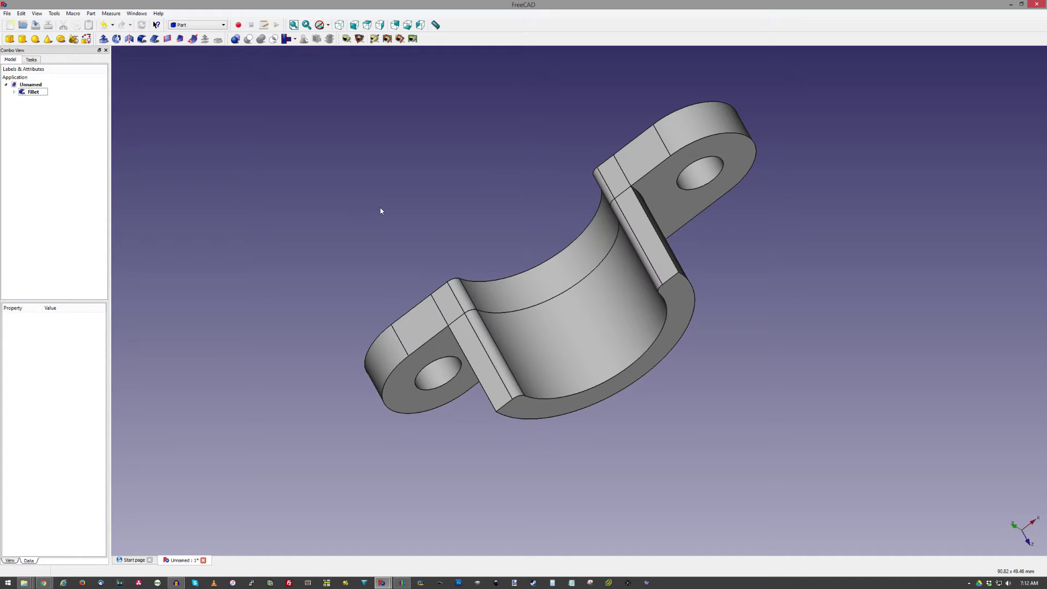
middle_drag(442, 178, 519, 148)
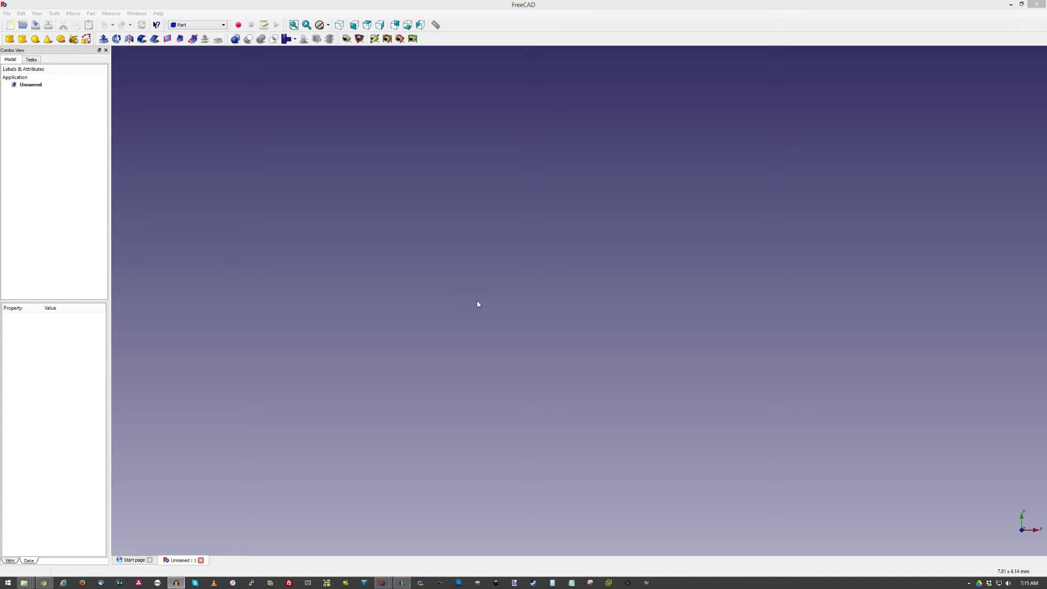
In Part Design, sketch on the XY plane a polyline of top, left and bottom lines.
click(175, 25)
click(188, 99)
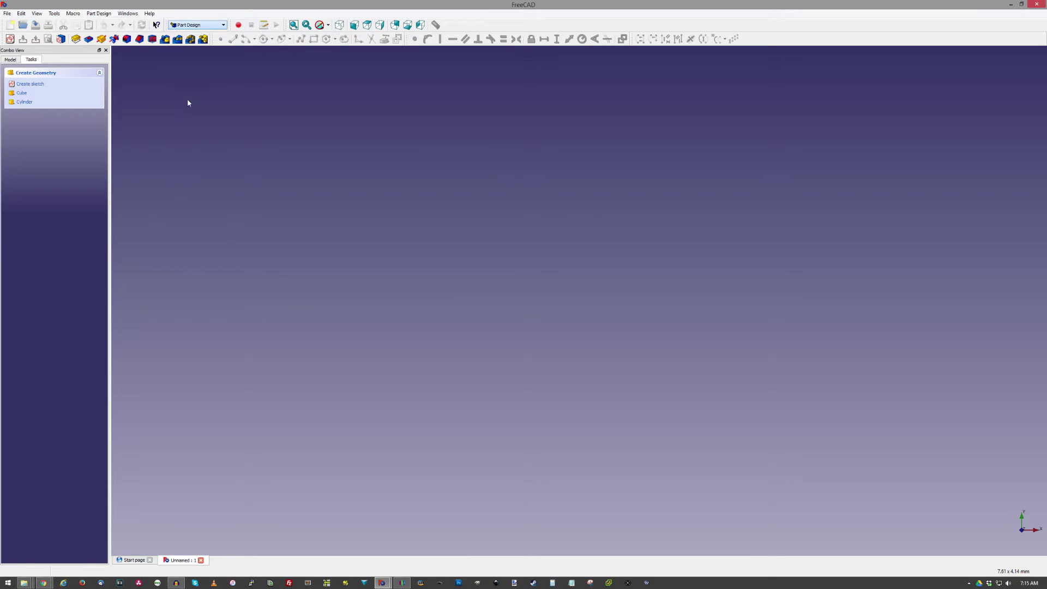
click(507, 325)
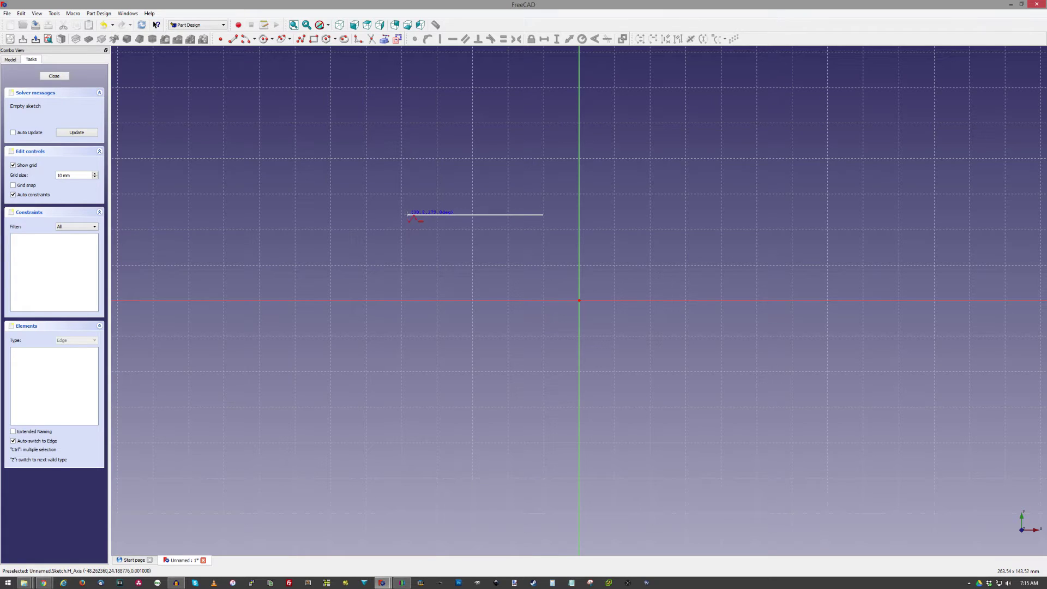
click(406, 214)
click(407, 353)
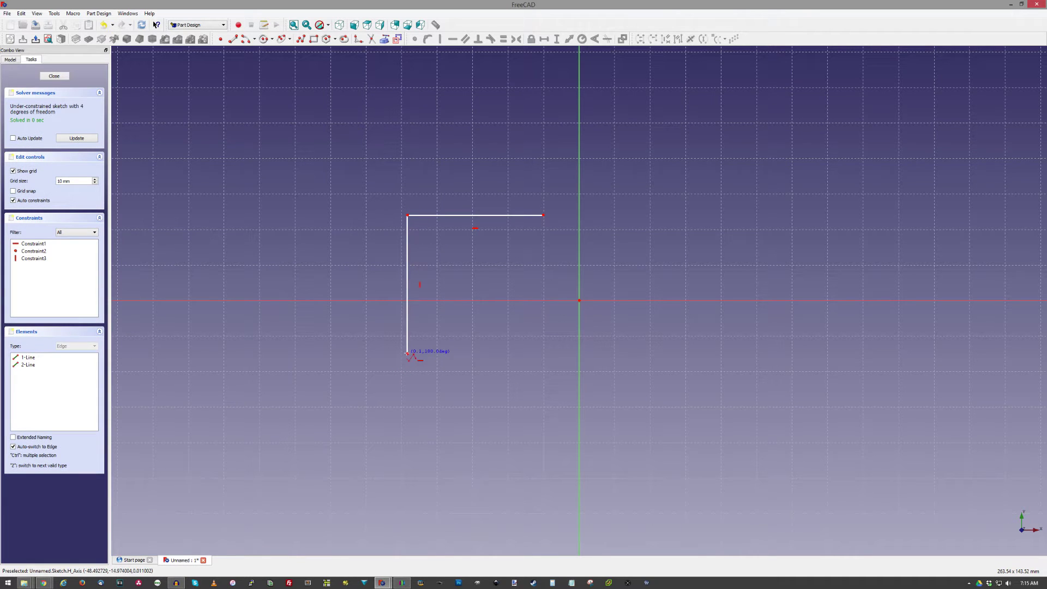
click(548, 353)
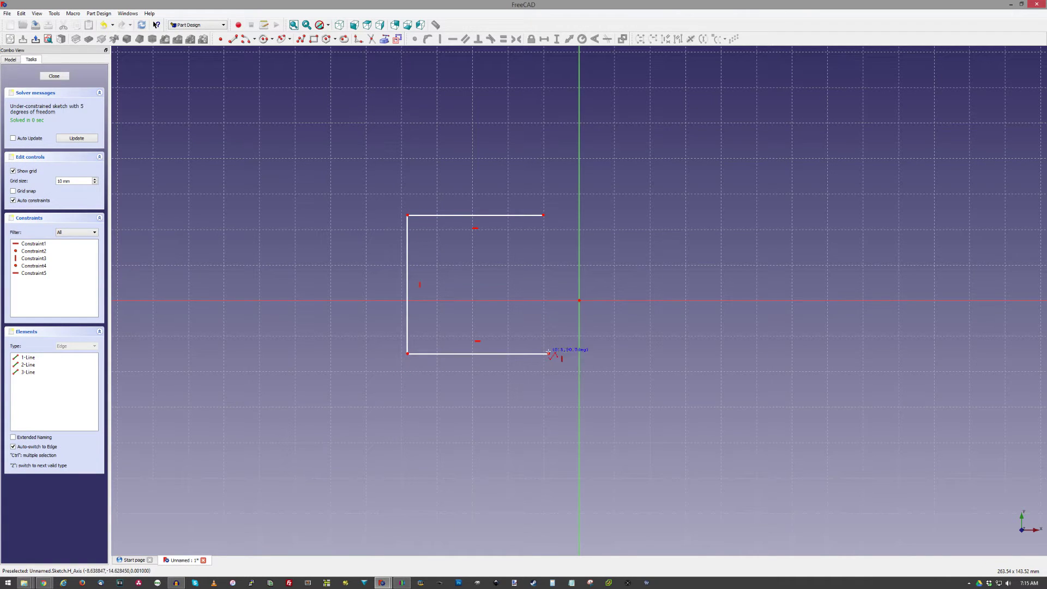
right_click(548, 351)
Close the outline's right side with a centre arc joining the top and bottom lines.
click(246, 39)
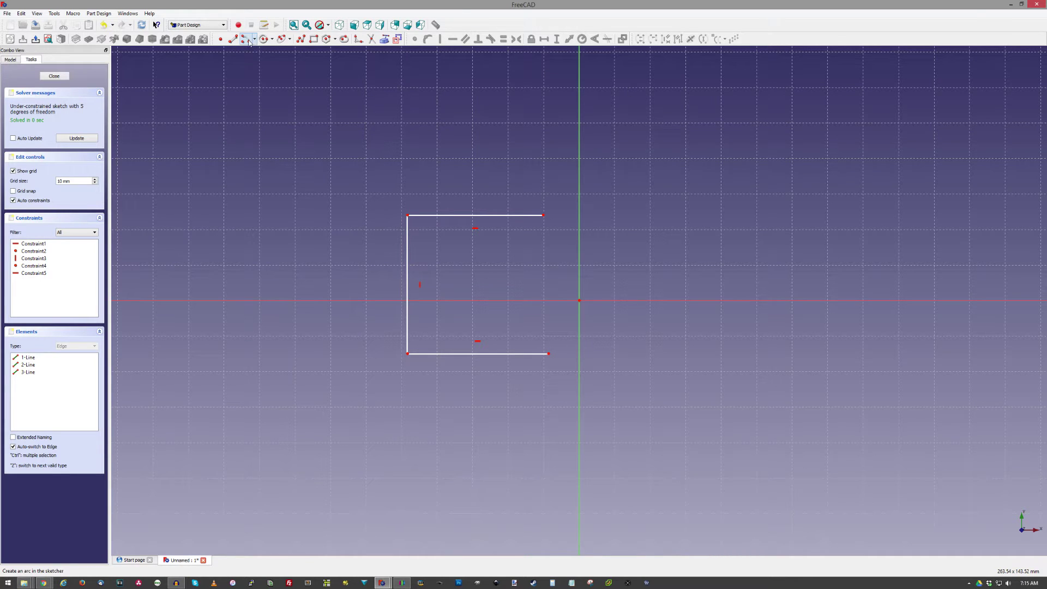
click(567, 282)
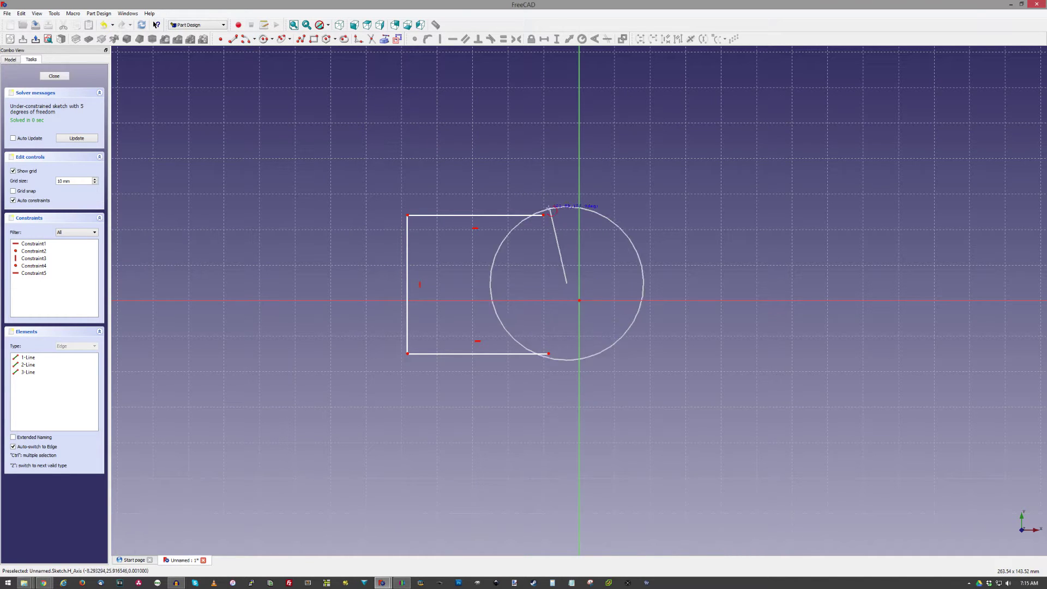
click(544, 215)
click(549, 353)
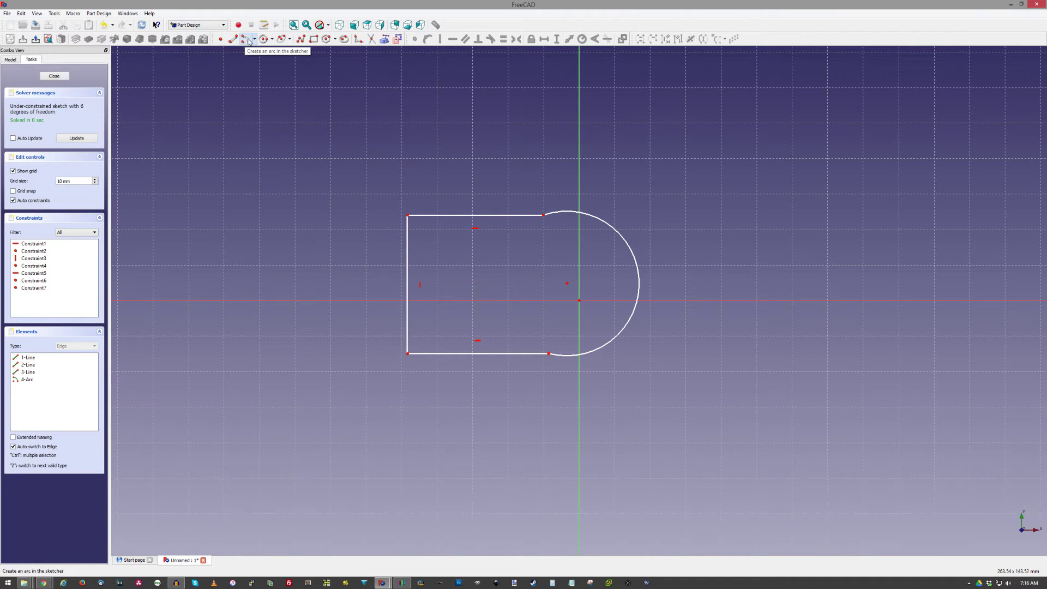
Constrain the outline's left side to 20 mm tall and the arc radius to 10 mm.
click(408, 215)
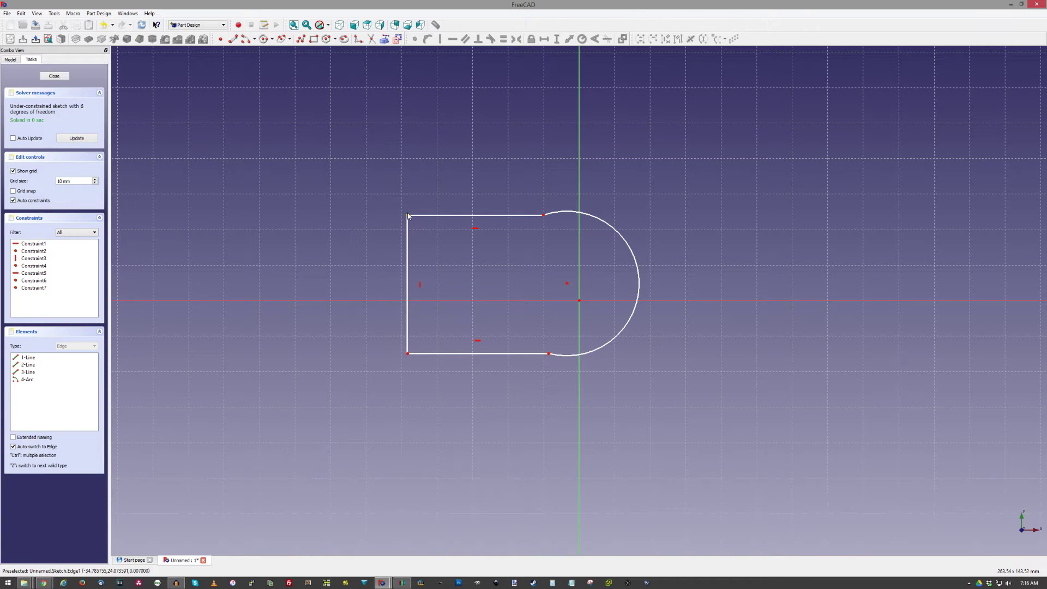
ctrl+click(408, 354)
click(556, 39)
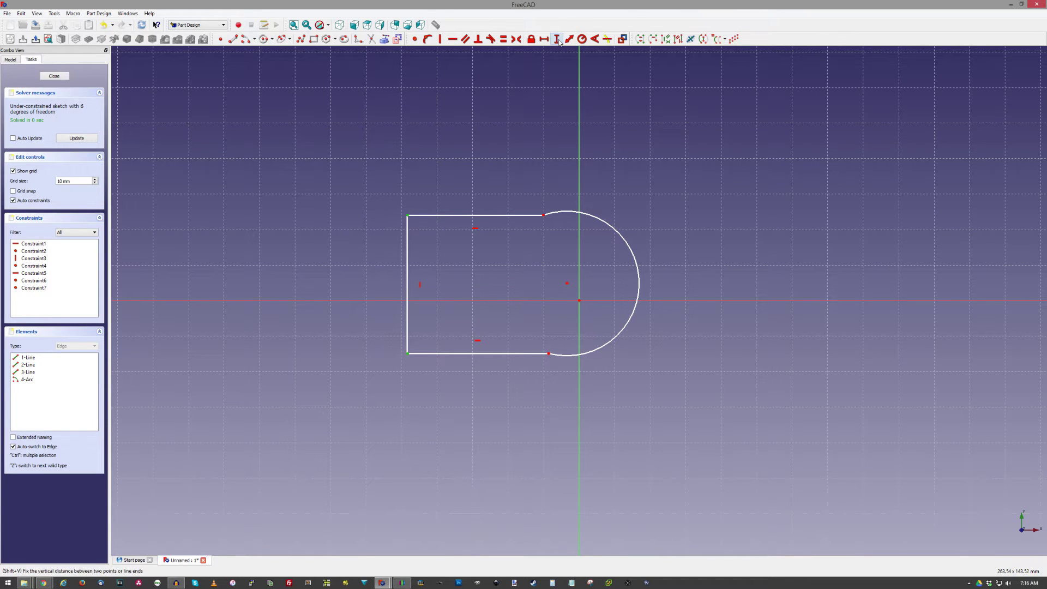
text(20)
key(Return)
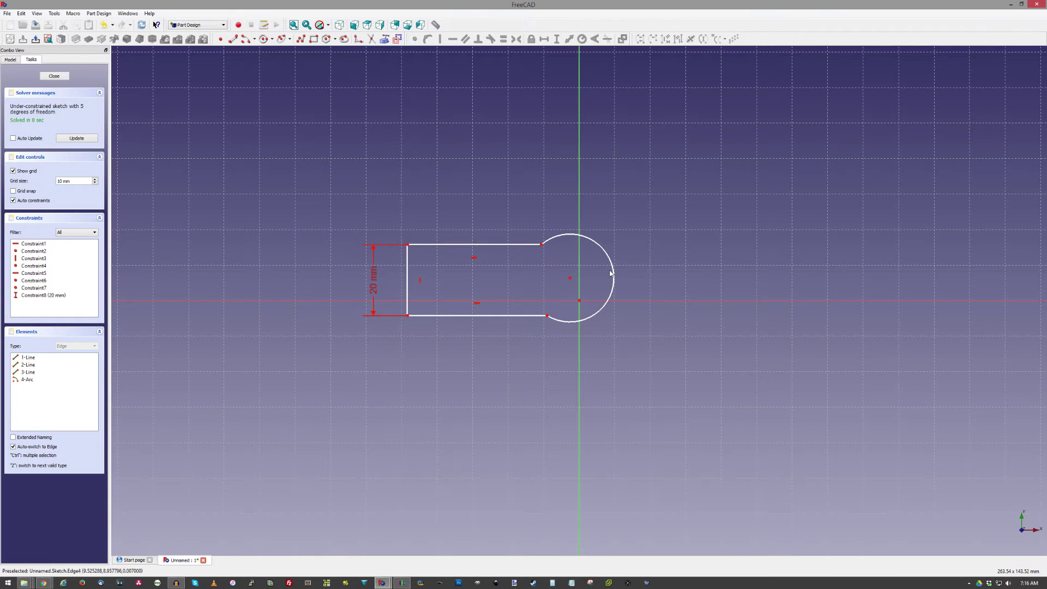
click(614, 277)
click(578, 39)
text(10)
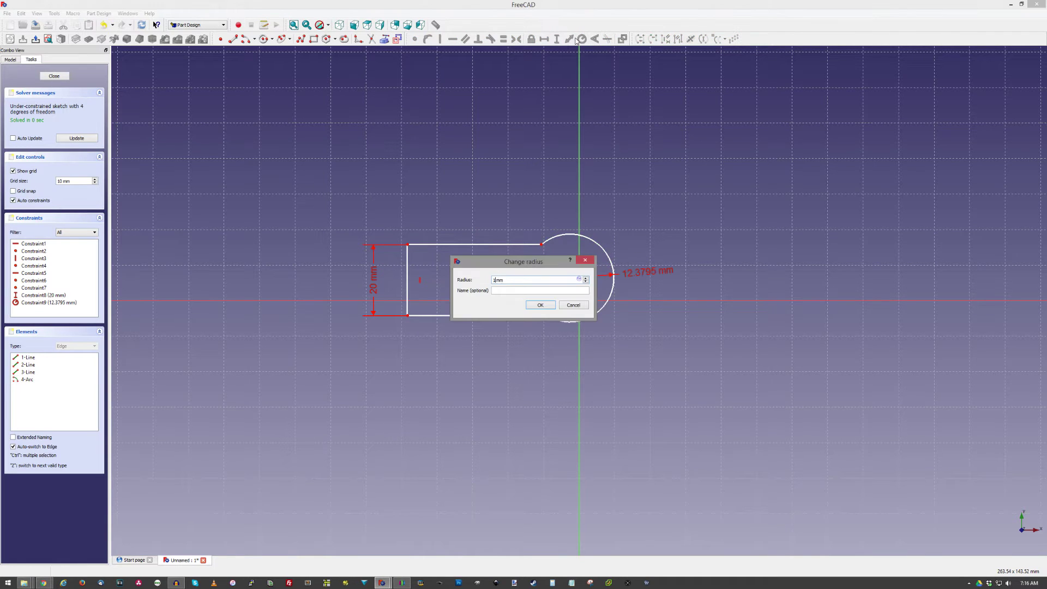
key(Return)
scroll(496, 188, up, 3)
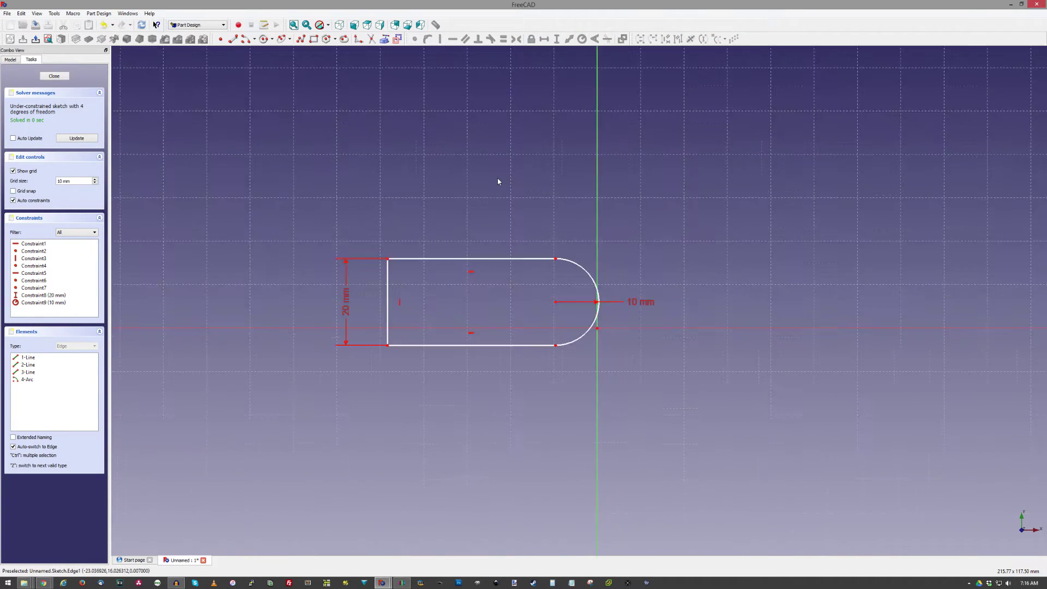
scroll(434, 338, down, 1)
Constrain the top line to 22 mm long and lock the bottom corner point.
click(436, 325)
click(544, 39)
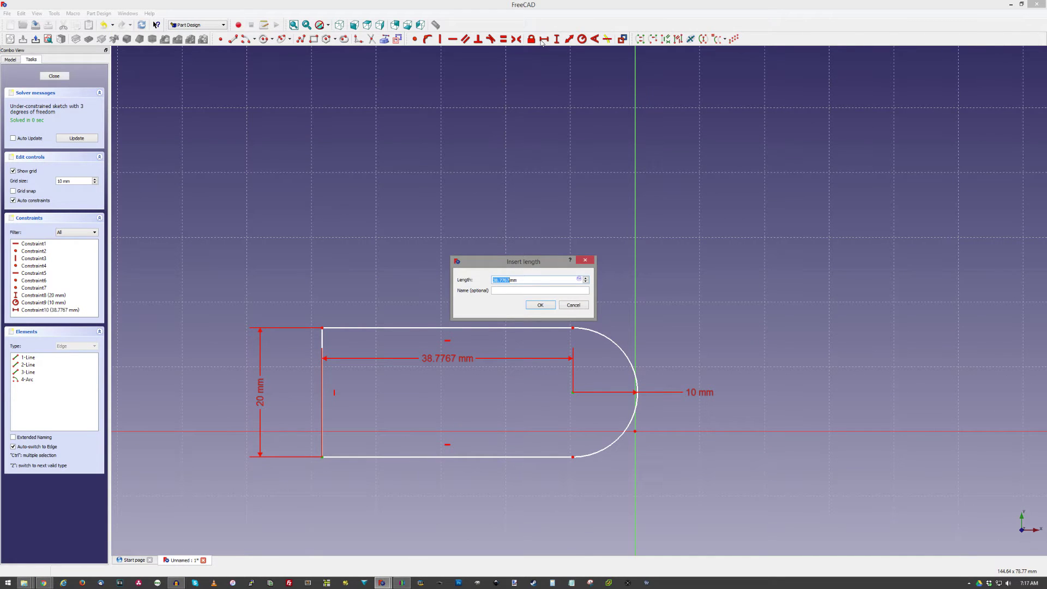
text(22)
key(Return)
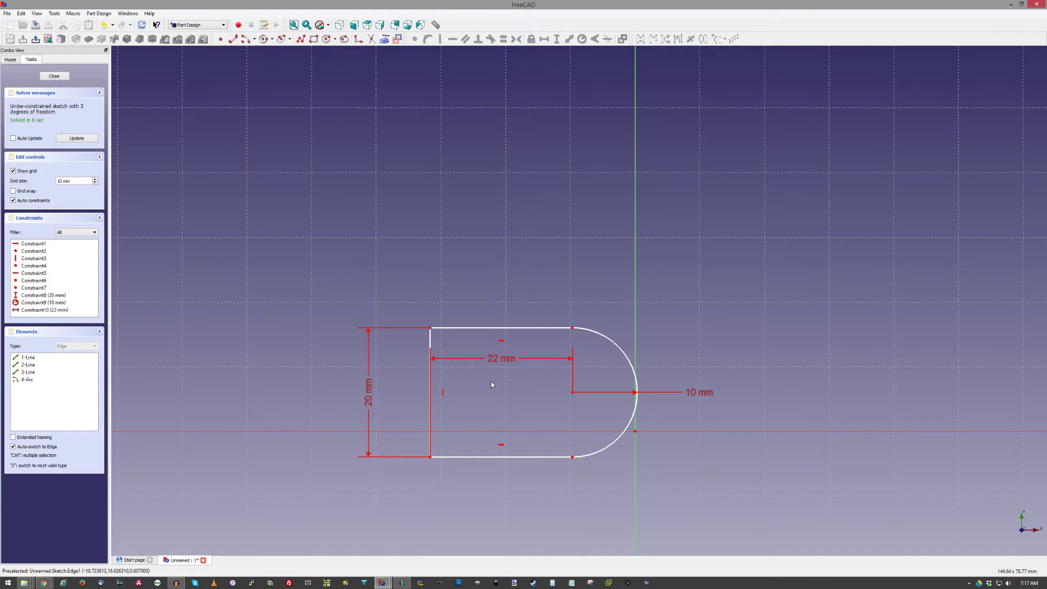
scroll(468, 262, down, 1)
click(531, 38)
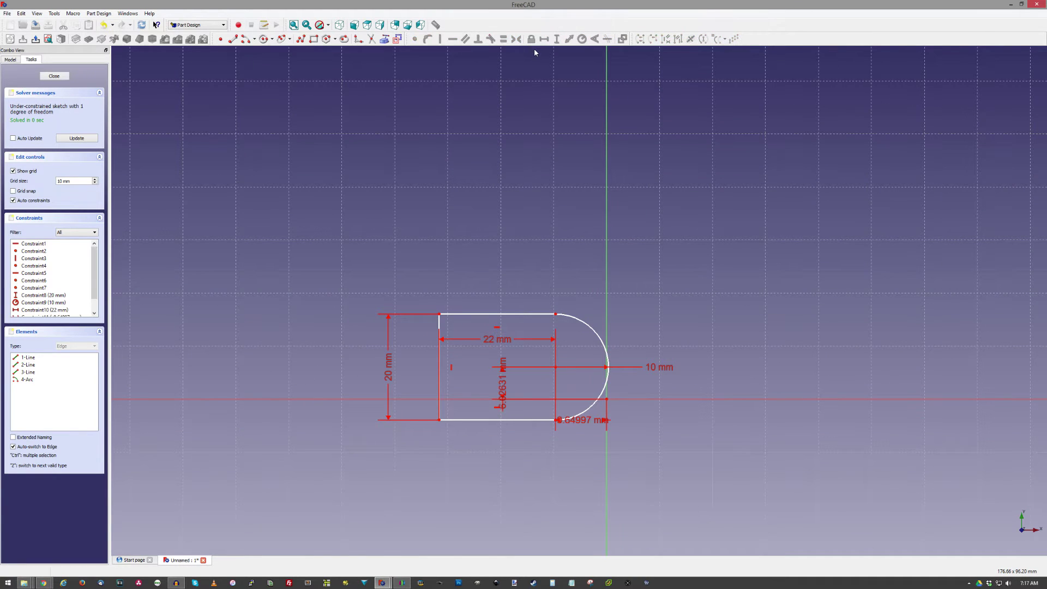
Set the offset dimension's length to 0 mm.
double_click(506, 385)
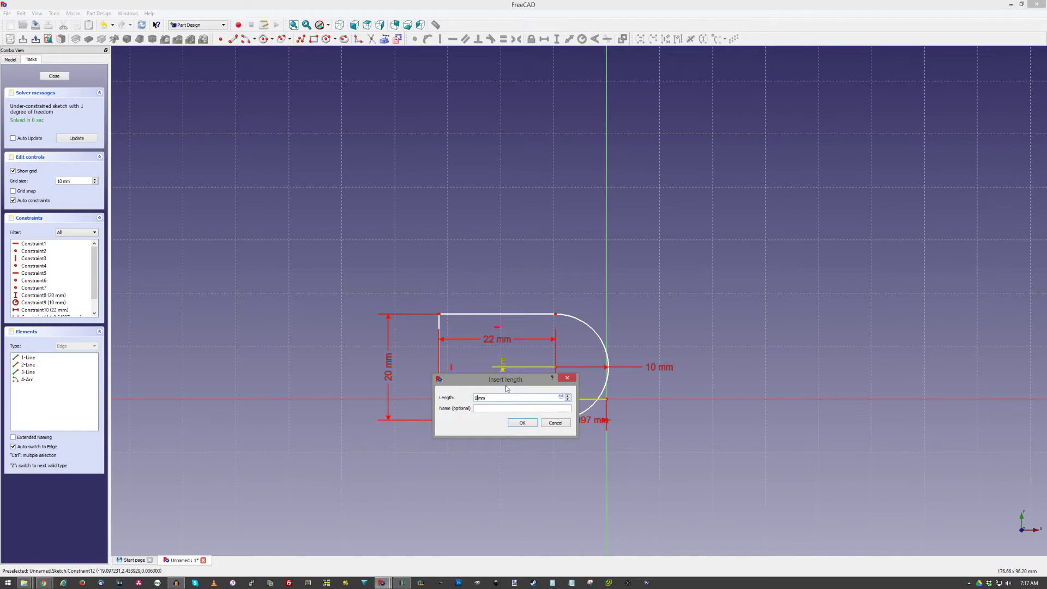
text(0)
key(Return)
double_click(587, 458)
text(0)
key(Return)
Fix the arc at a 180° angle, move its label aside, and close the sketch.
click(678, 374)
click(594, 39)
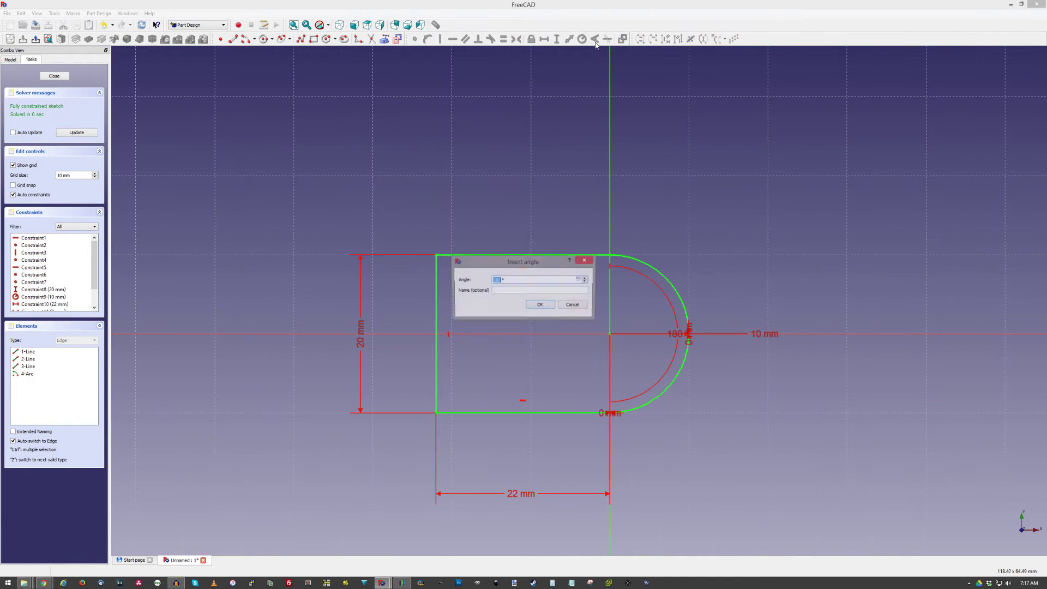
key(Return)
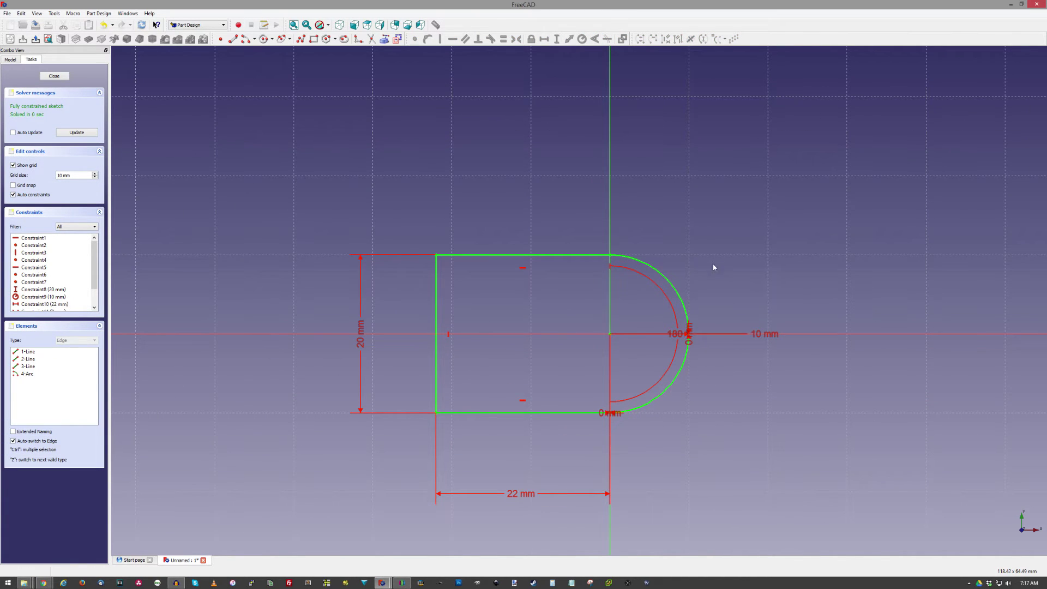
drag(677, 333, 704, 334)
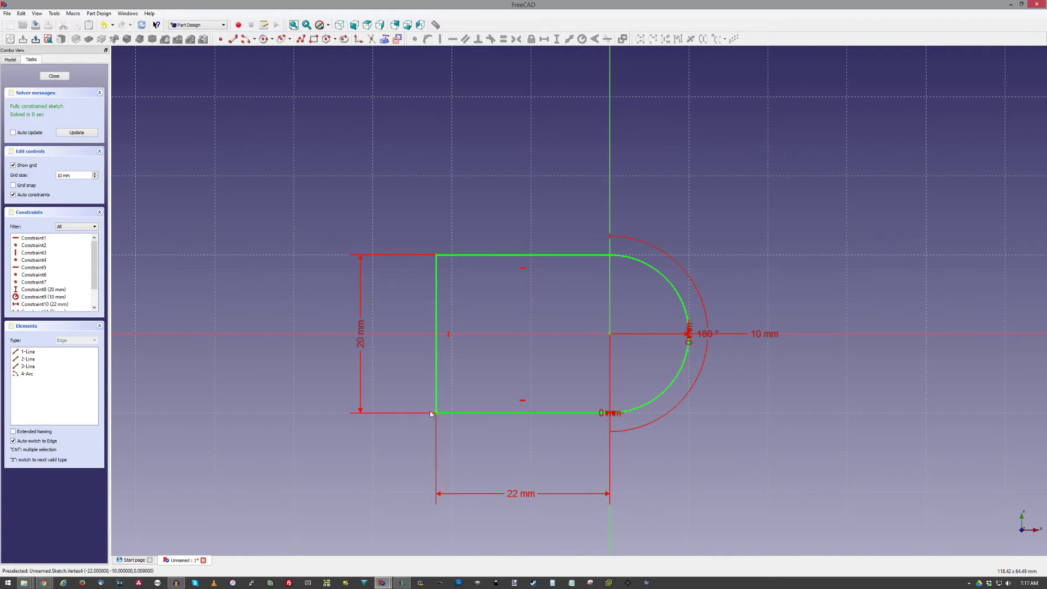
click(54, 76)
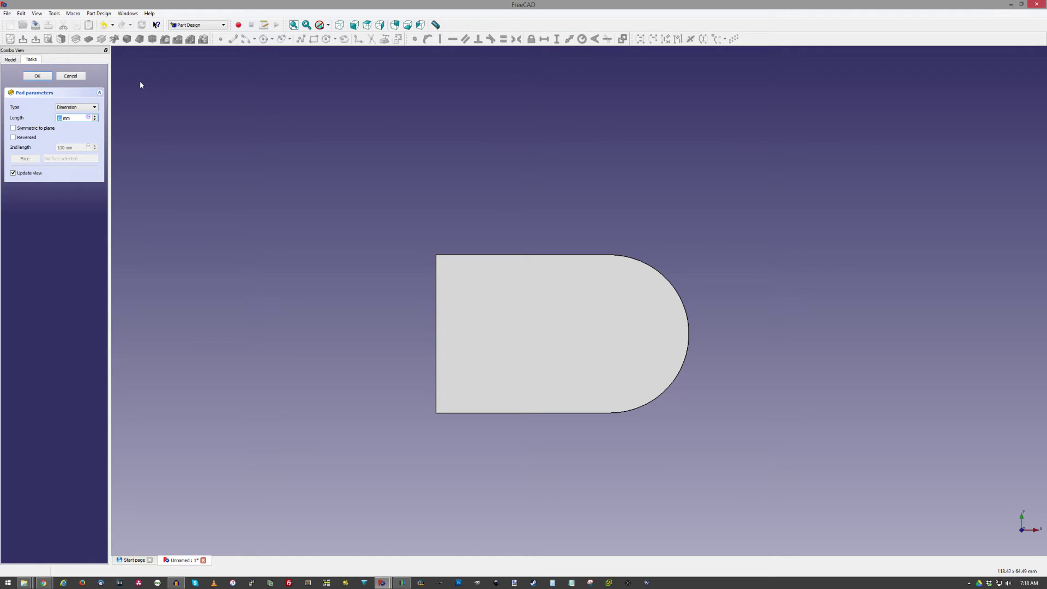
Pad the D-shaped sketch 20 mm and show the block in isometric view.
text(20)
key(Return)
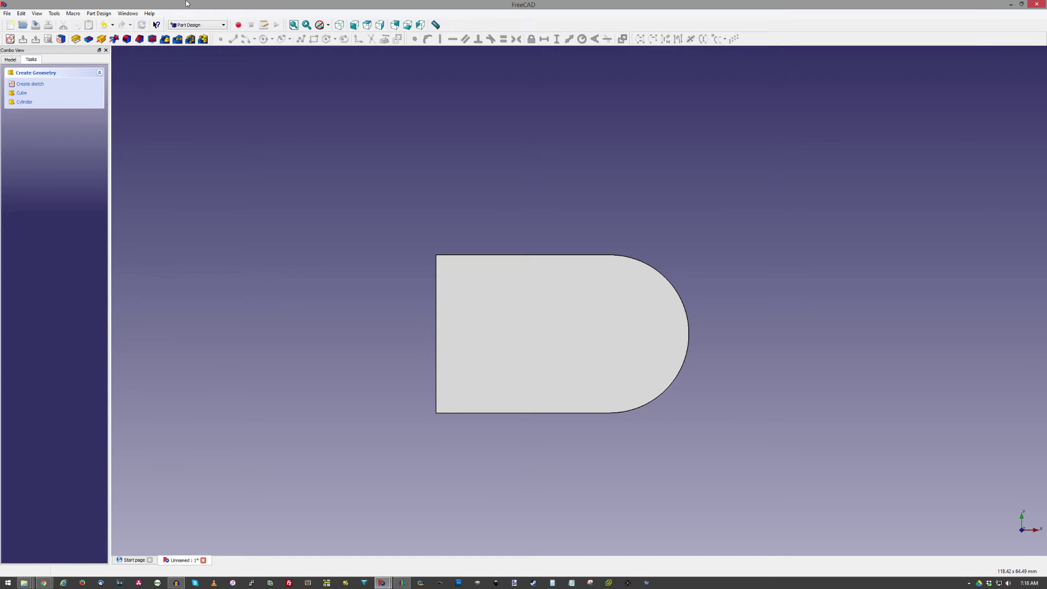
click(339, 25)
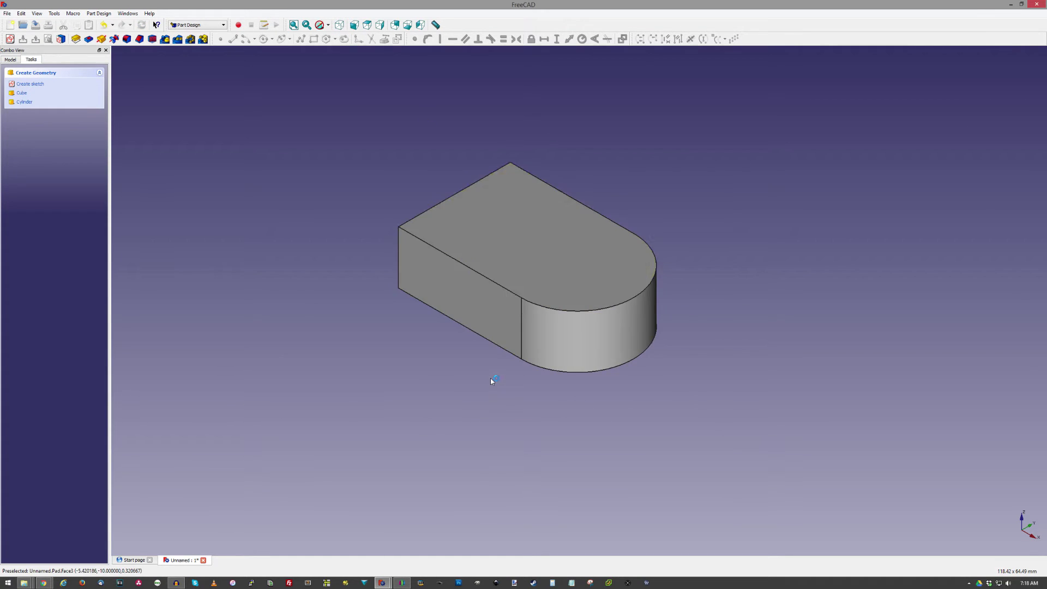
scroll(491, 376, down, 4)
scroll(451, 316, up, 5)
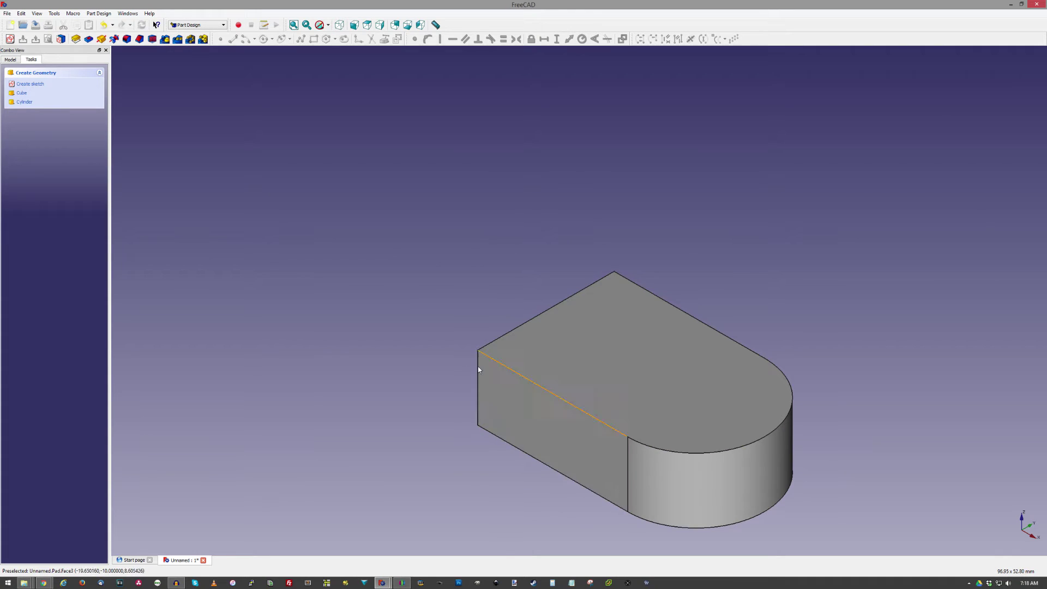
Switch to the Part workbench and set the first Cylinder's radius to 2.5 mm.
key(0)
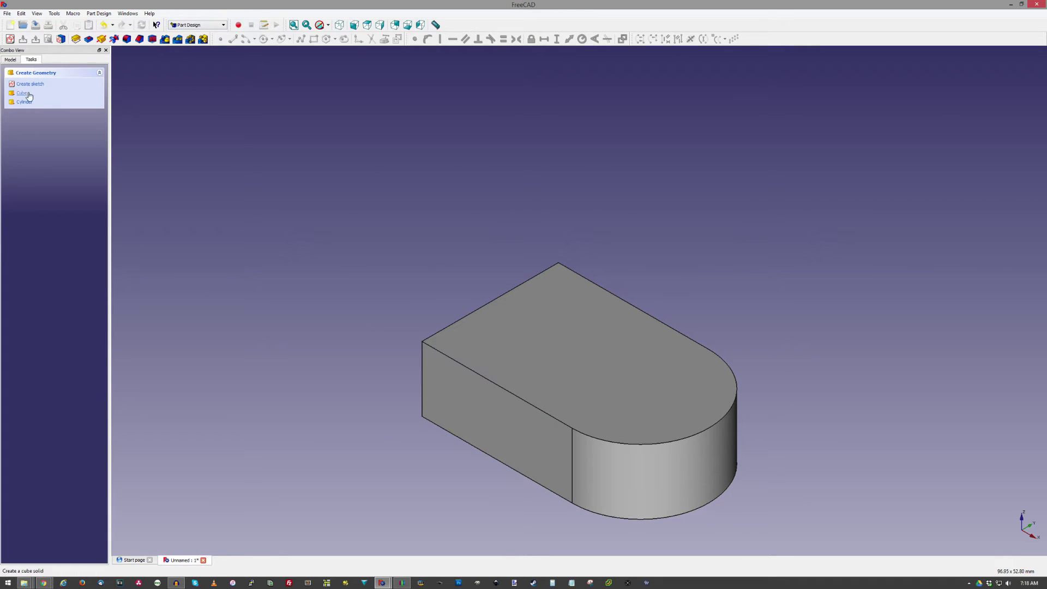
click(199, 25)
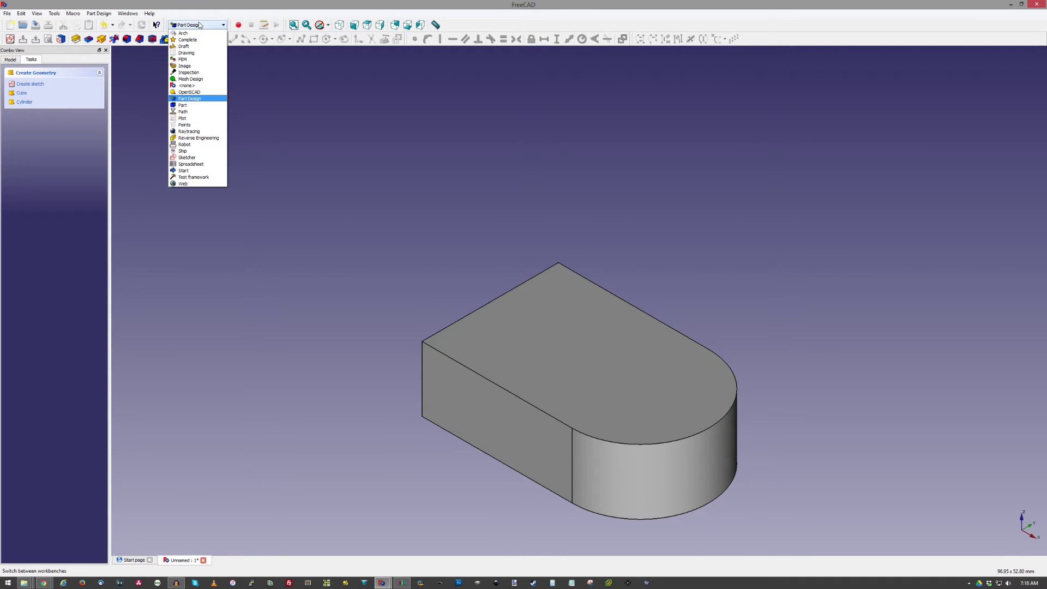
click(186, 103)
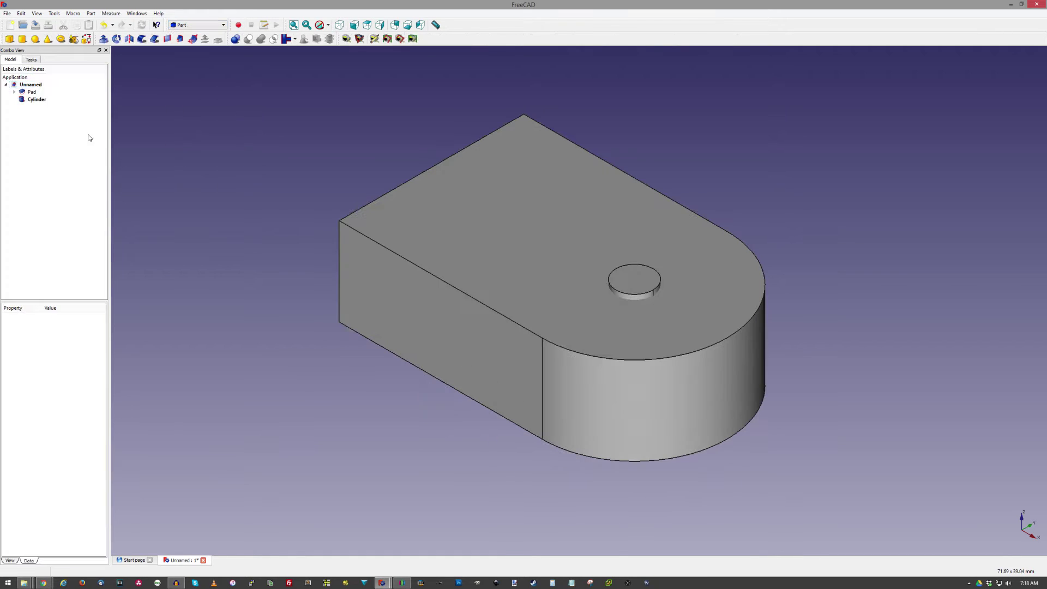
click(37, 99)
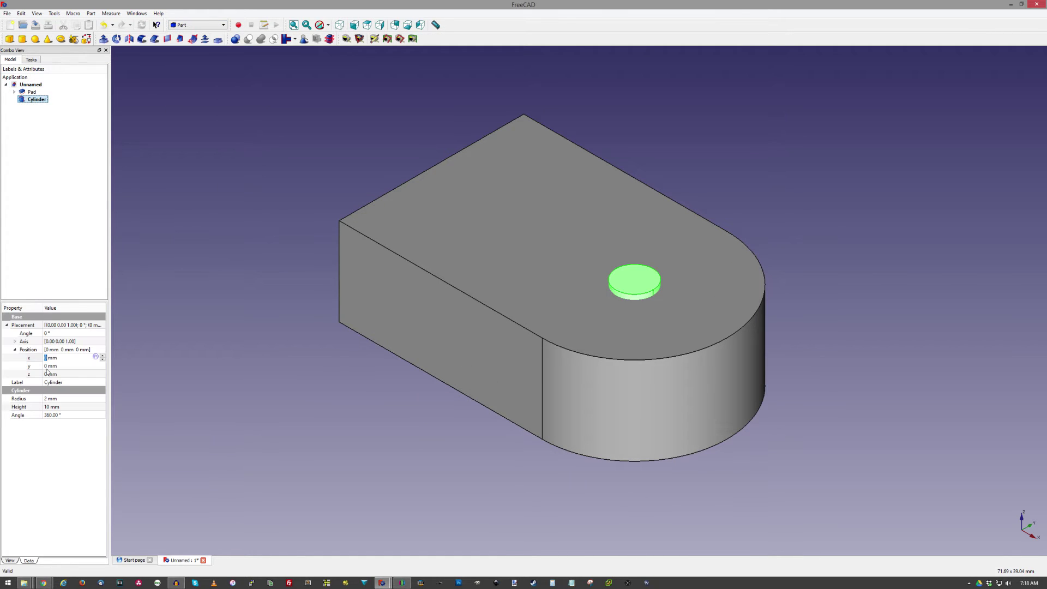
click(47, 398)
text(.5)
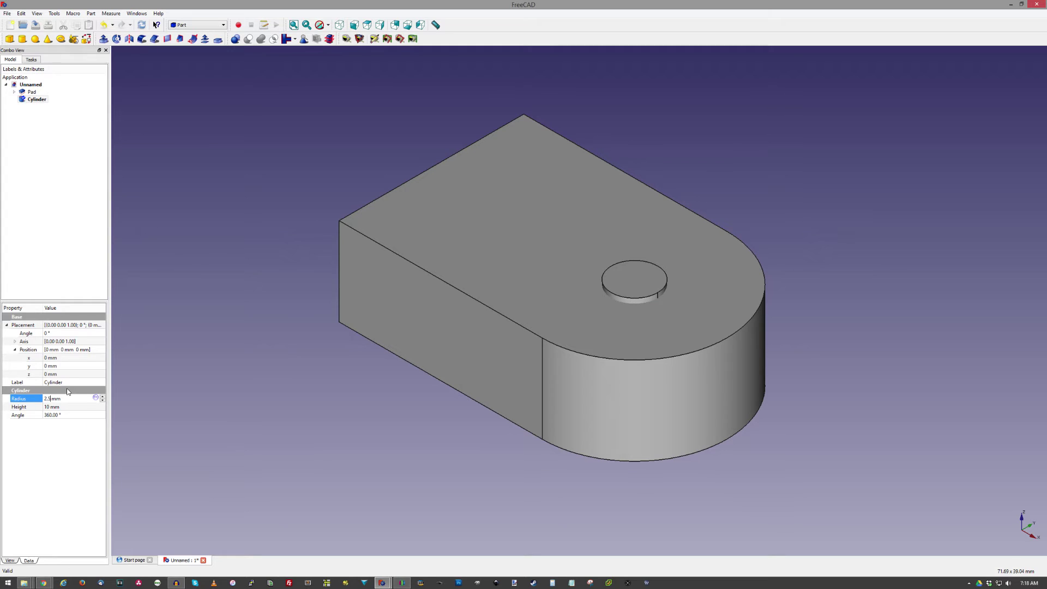
click(35, 99)
Add Cylinder001 and place it at x −15.25 mm.
click(23, 39)
click(41, 107)
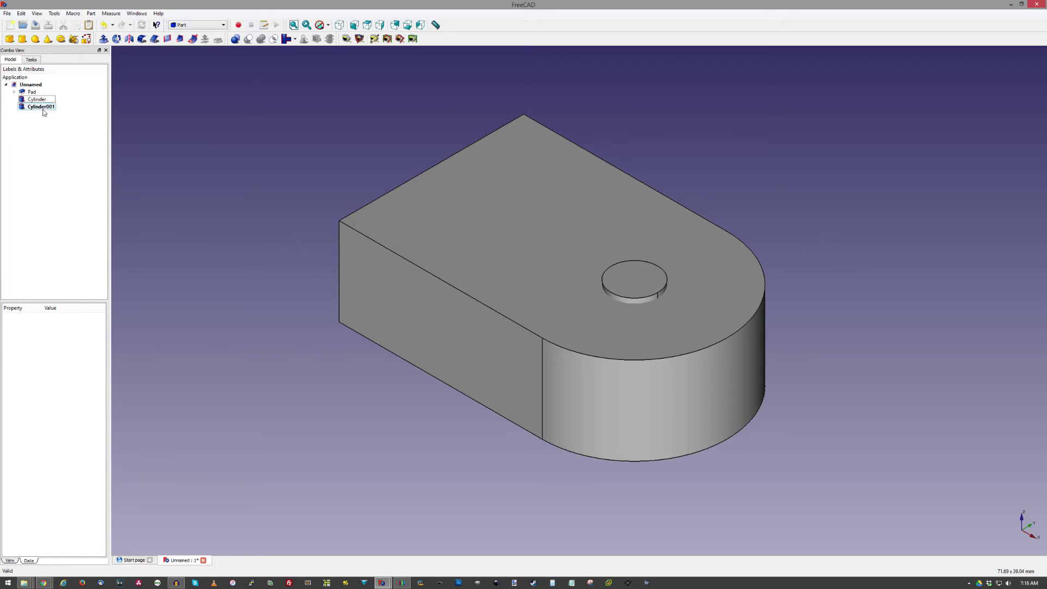
click(8, 326)
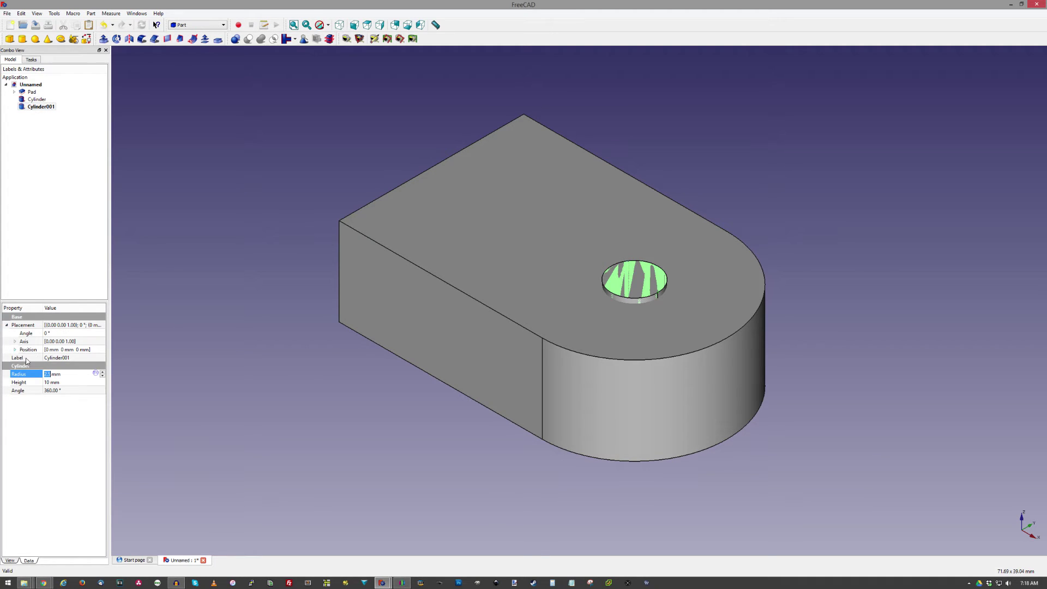
click(14, 350)
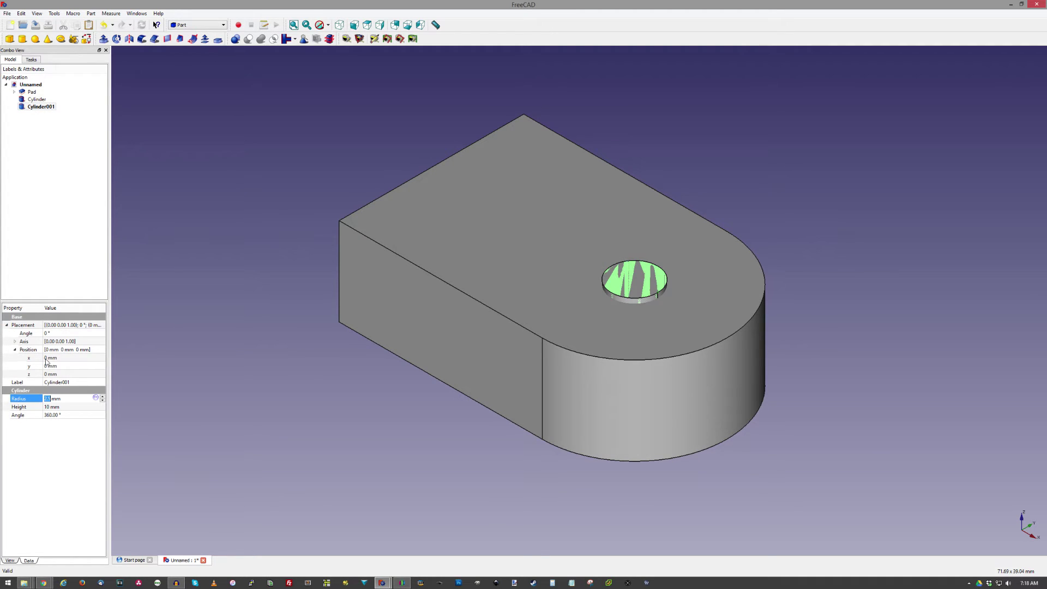
click(50, 358)
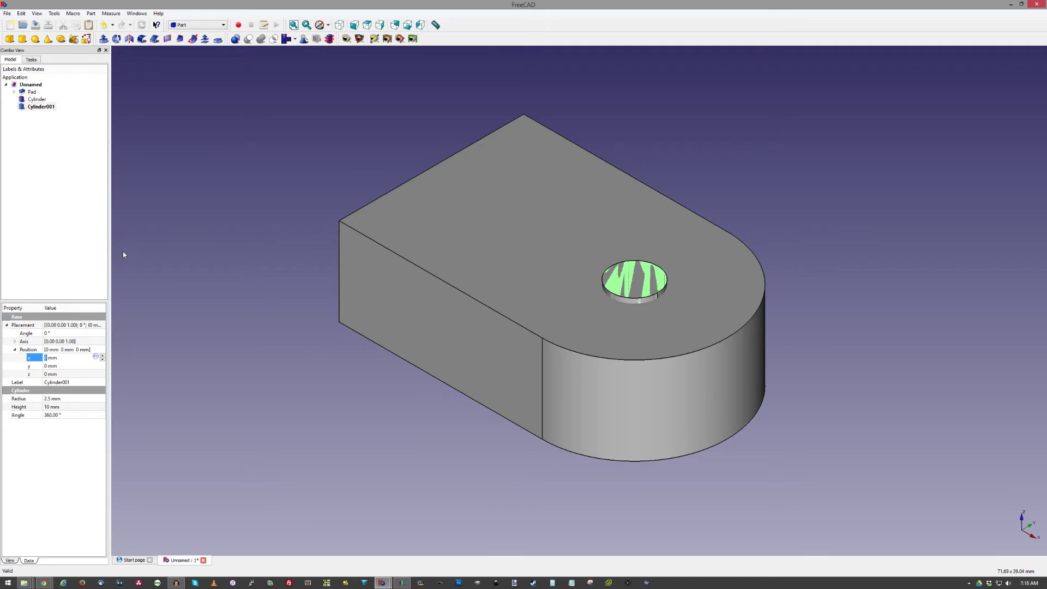
text(15.25)
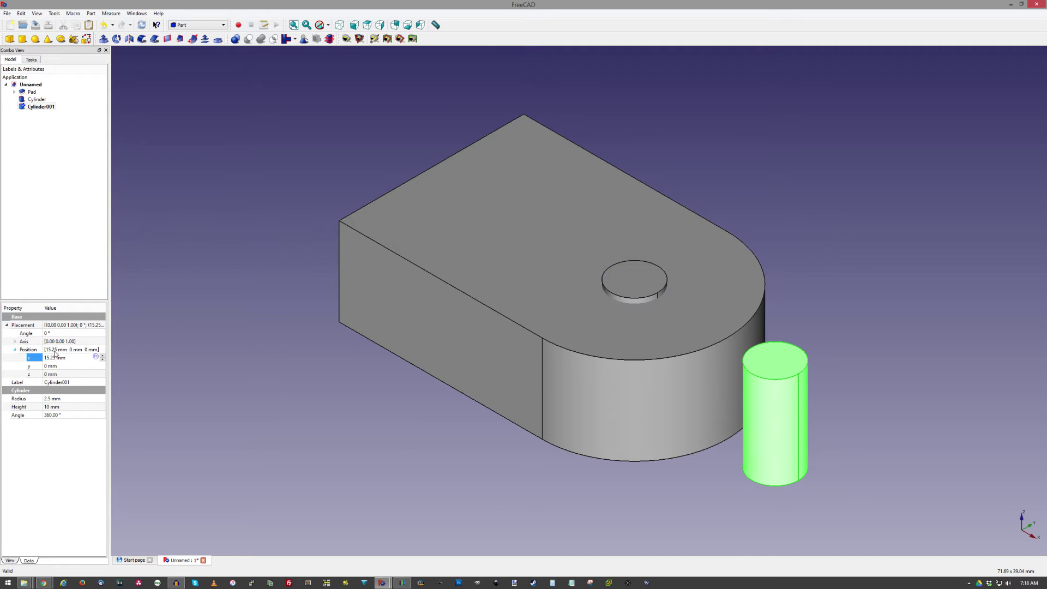
key(Home)
text(-)
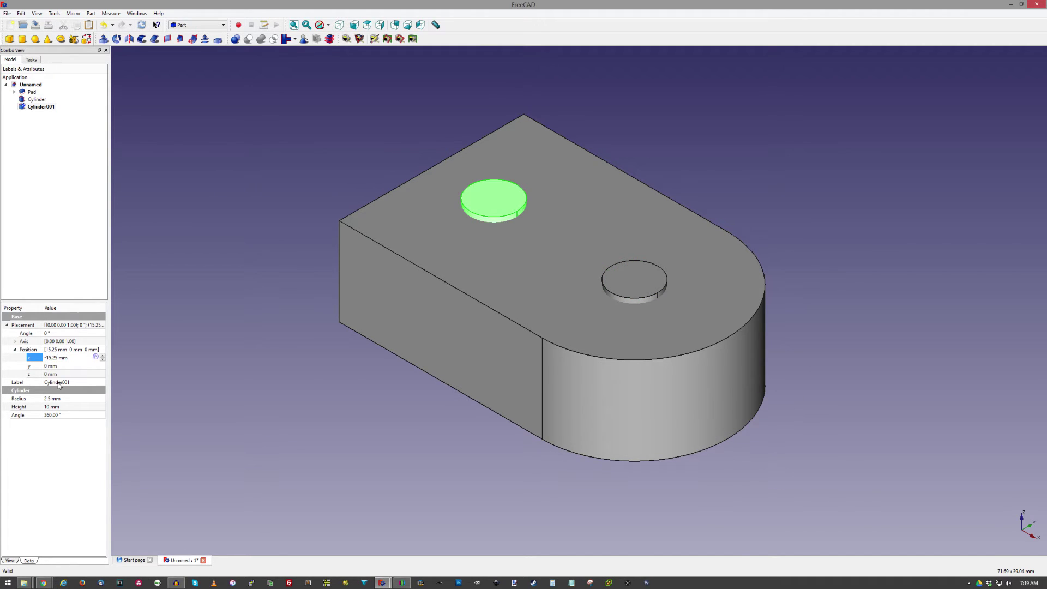
Increase Cylinder001's height to 10 mm.
click(64, 407)
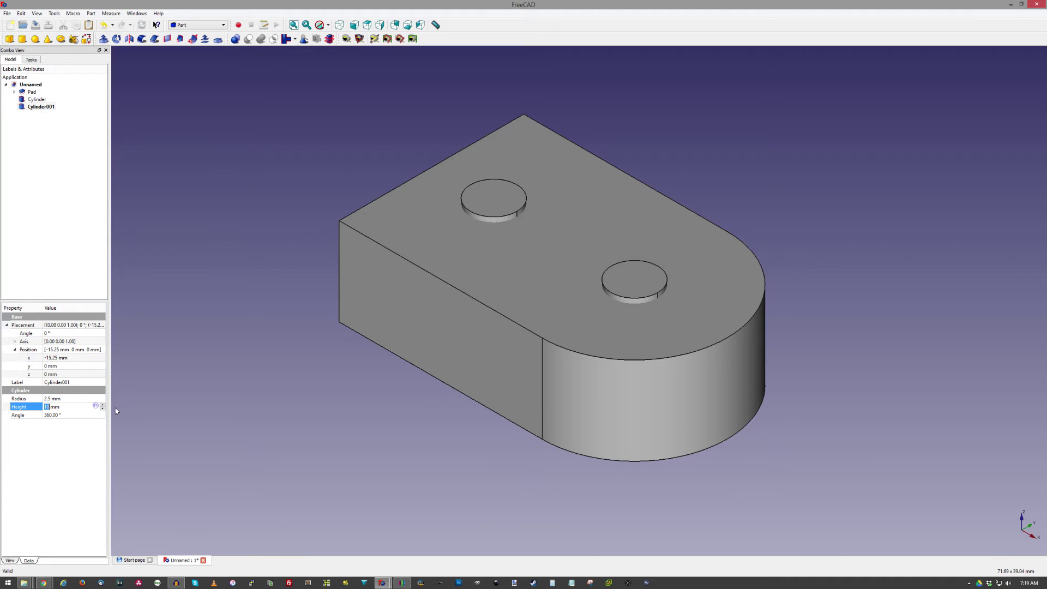
click(102, 406)
click(102, 405)
click(102, 405)
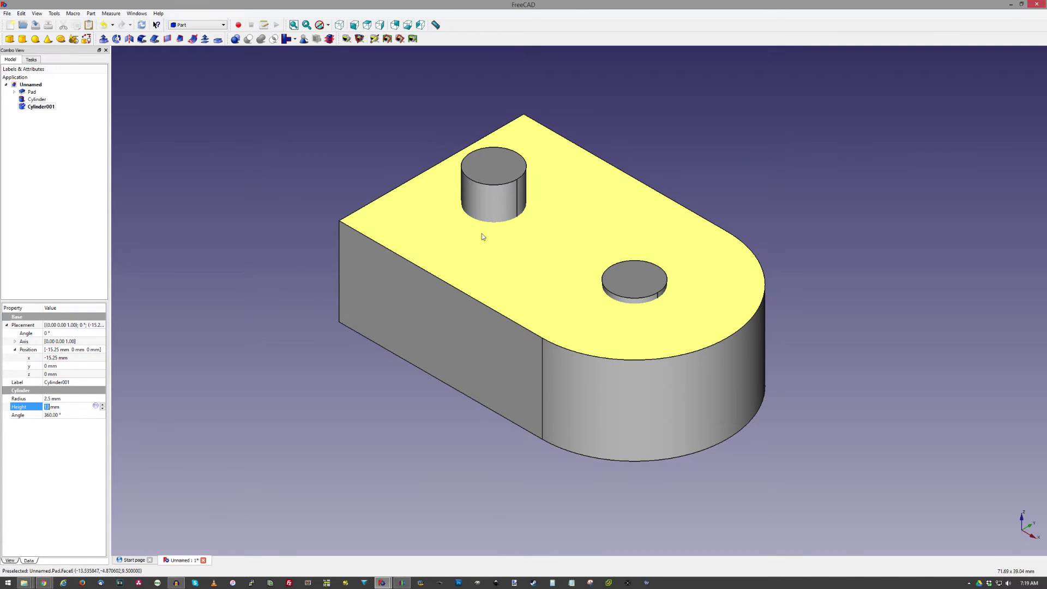
right_click(31, 91)
Hide the Pad to reveal the cylinders and add a cube.
key(Escape)
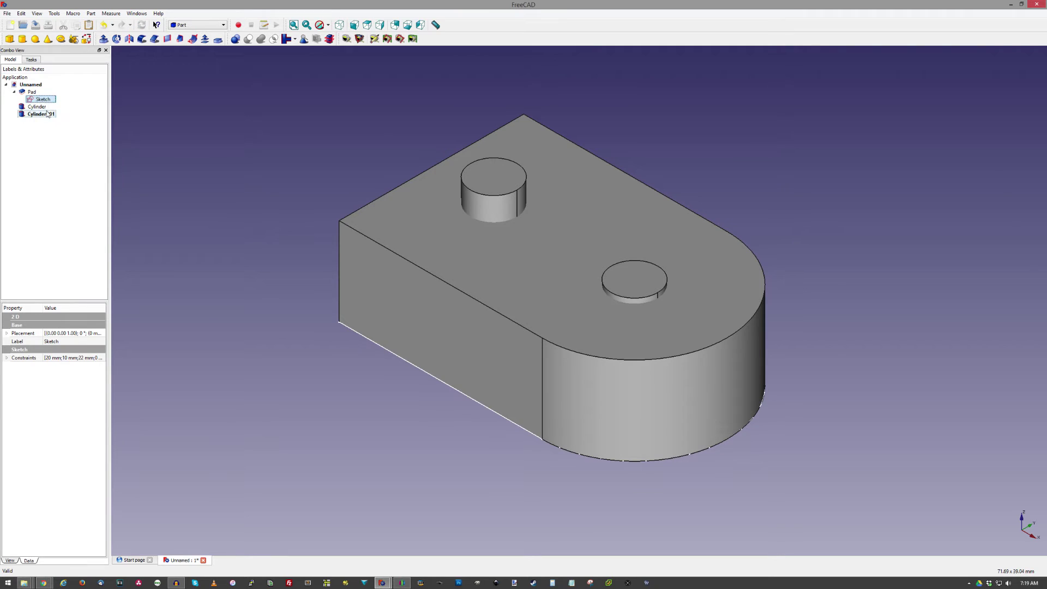
click(15, 91)
right_click(32, 92)
click(63, 130)
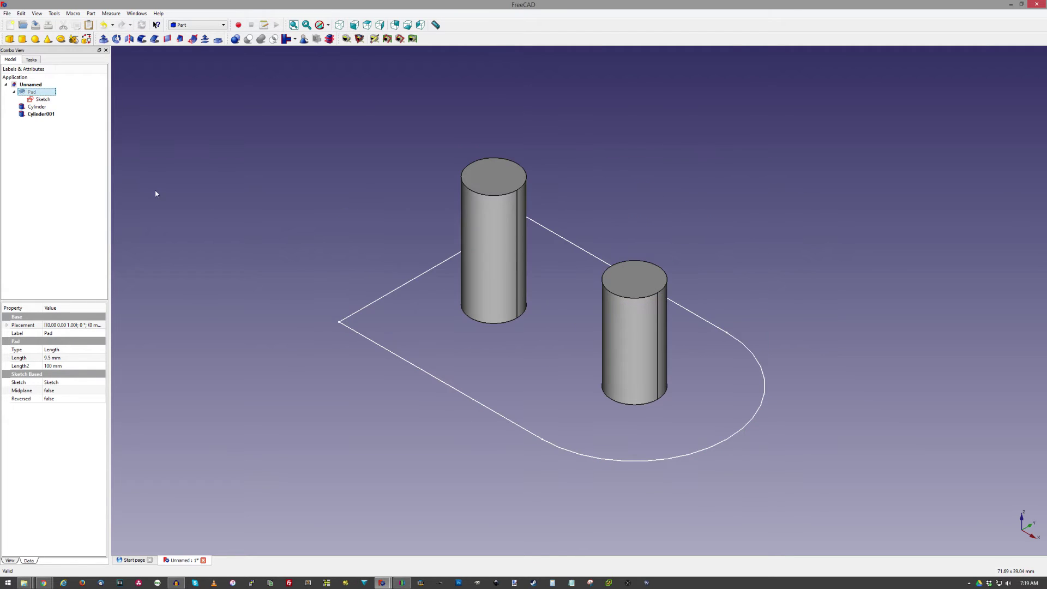
click(353, 270)
click(9, 38)
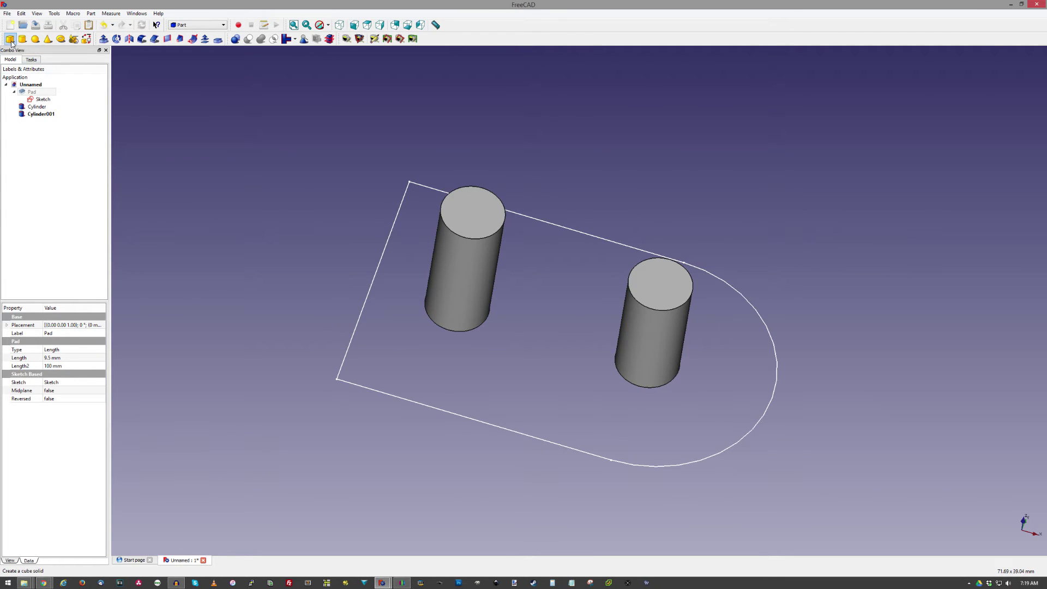
Size the cube to 9 × 20 × 2 mm.
middle_drag(338, 185, 382, 155)
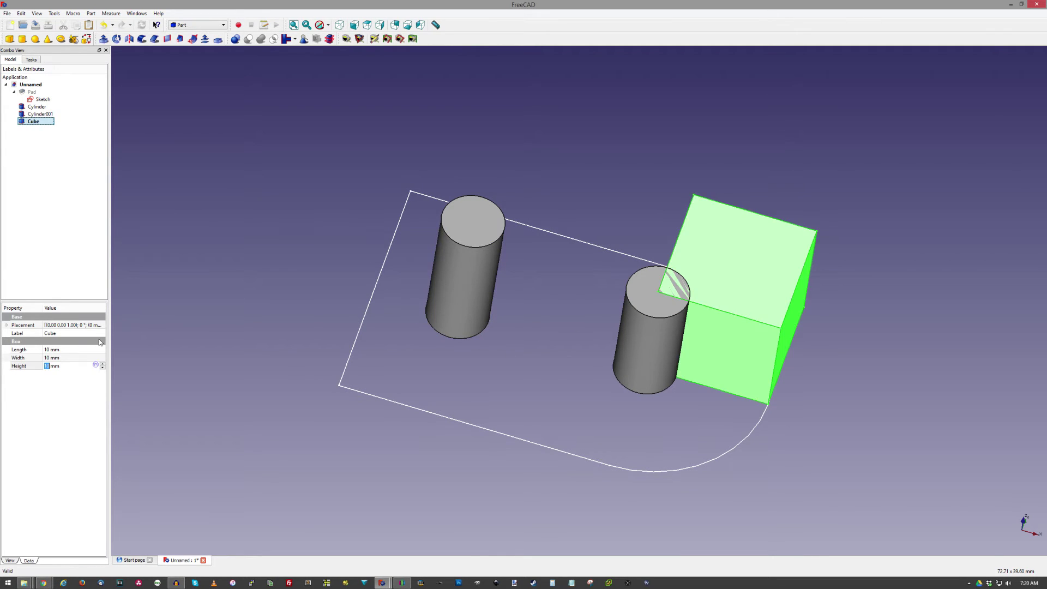
key(1)
key(Return)
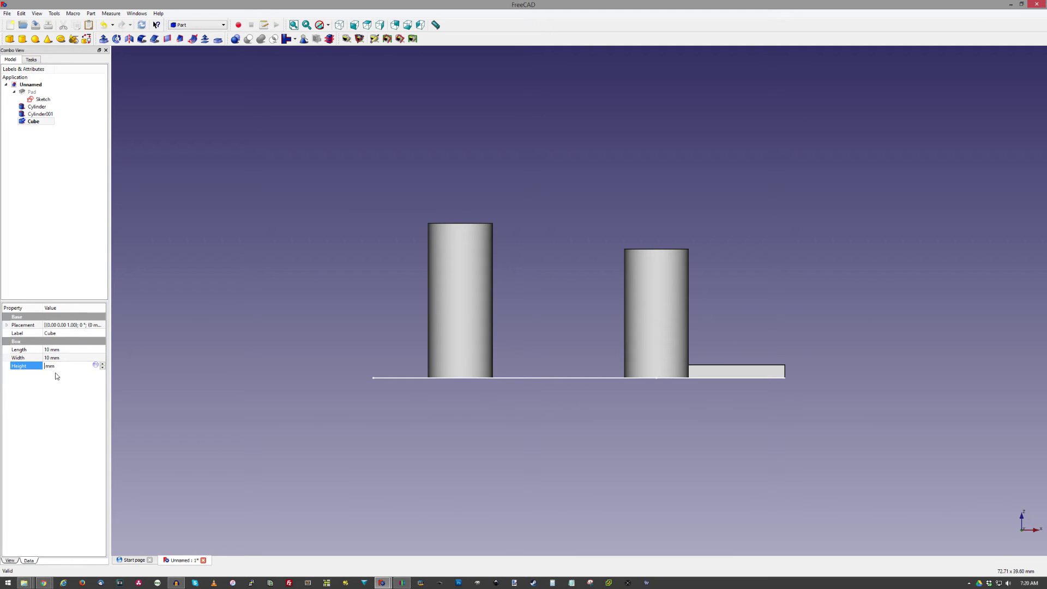
text(2)
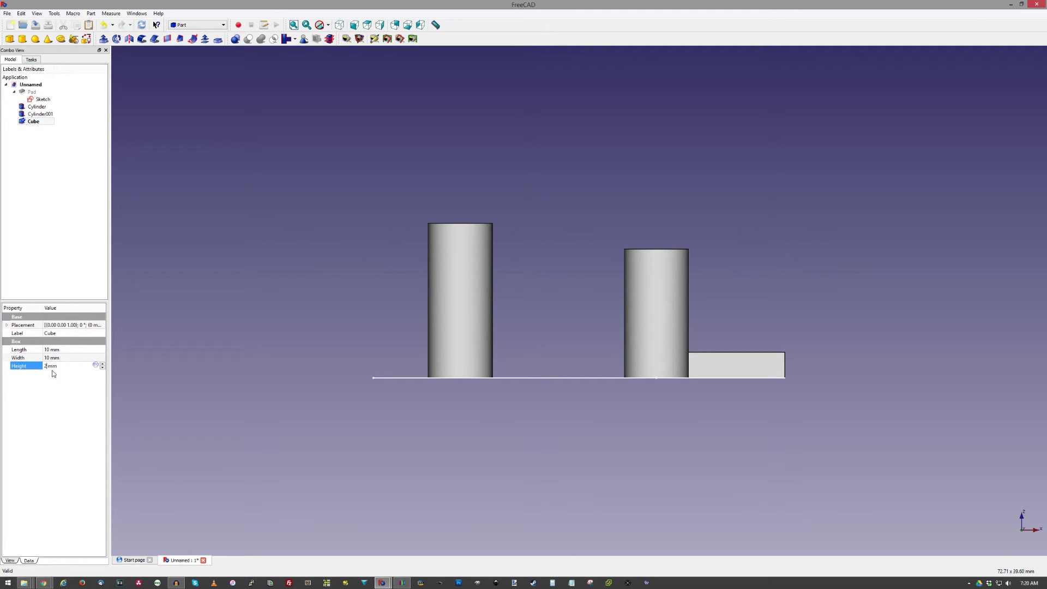
click(51, 357)
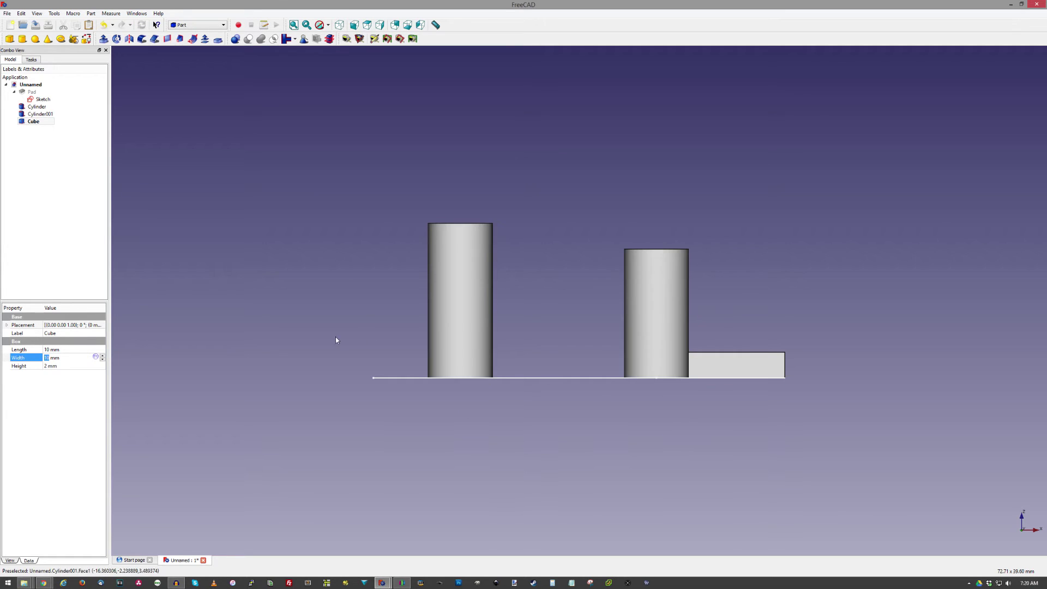
key(0)
click(103, 356)
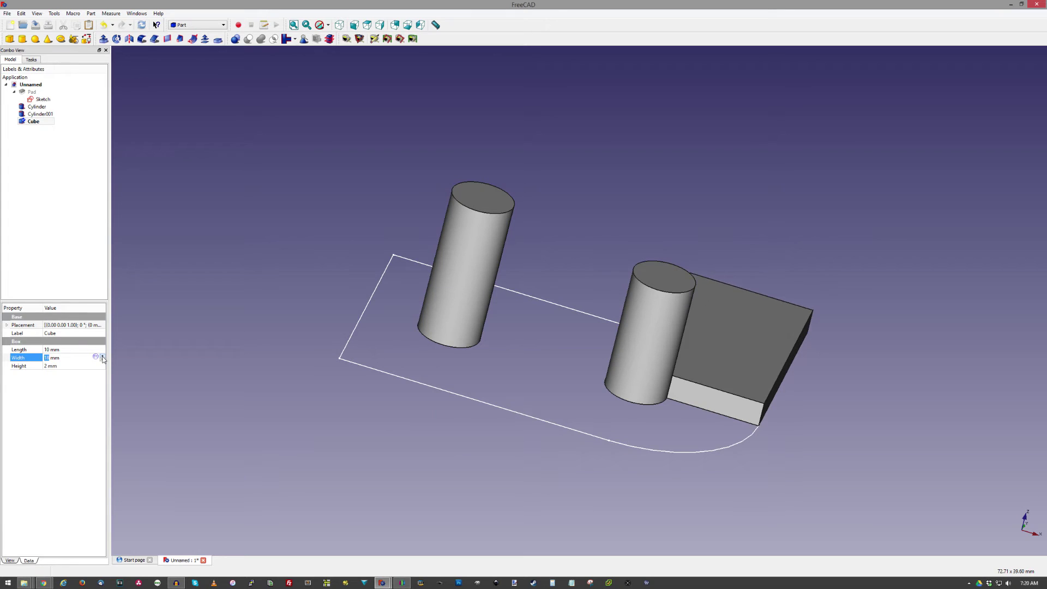
click(103, 352)
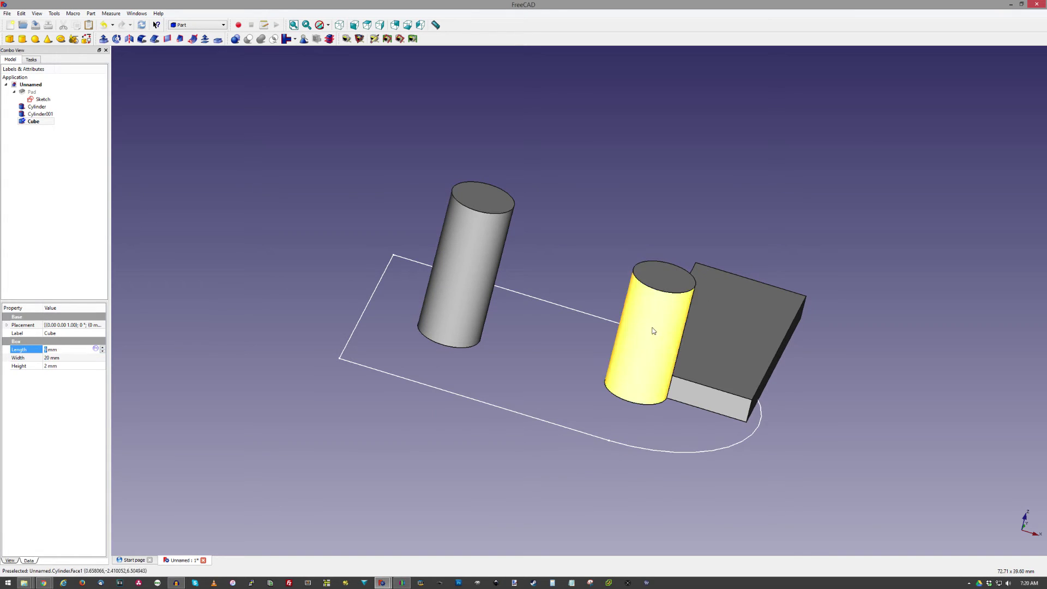
Position the cube at x −19.75, y −10 mm and z 8 mm.
drag(661, 323, 624, 362)
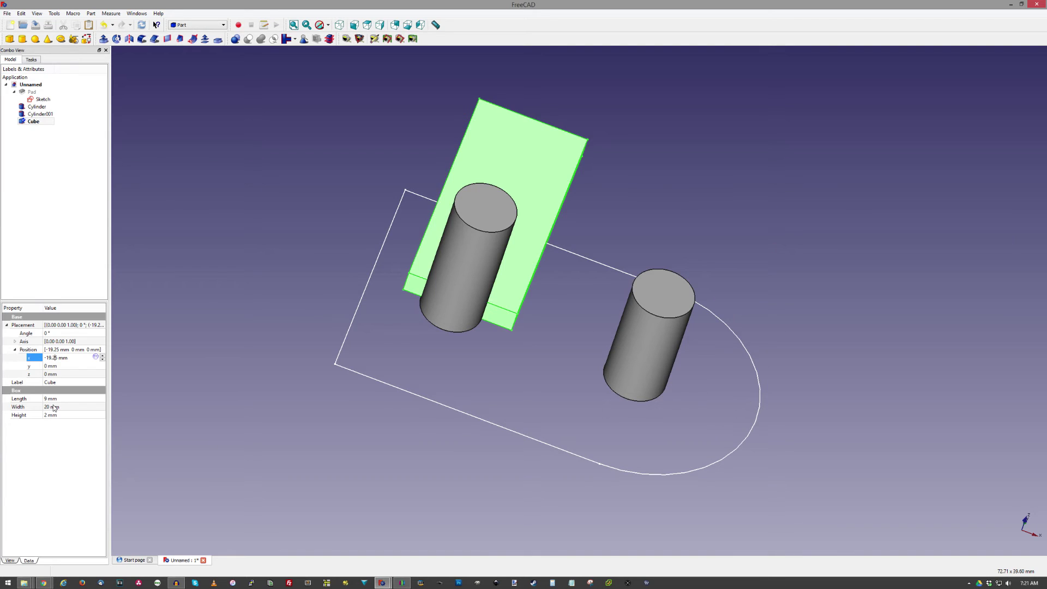
key(BackSpace)
text(75)
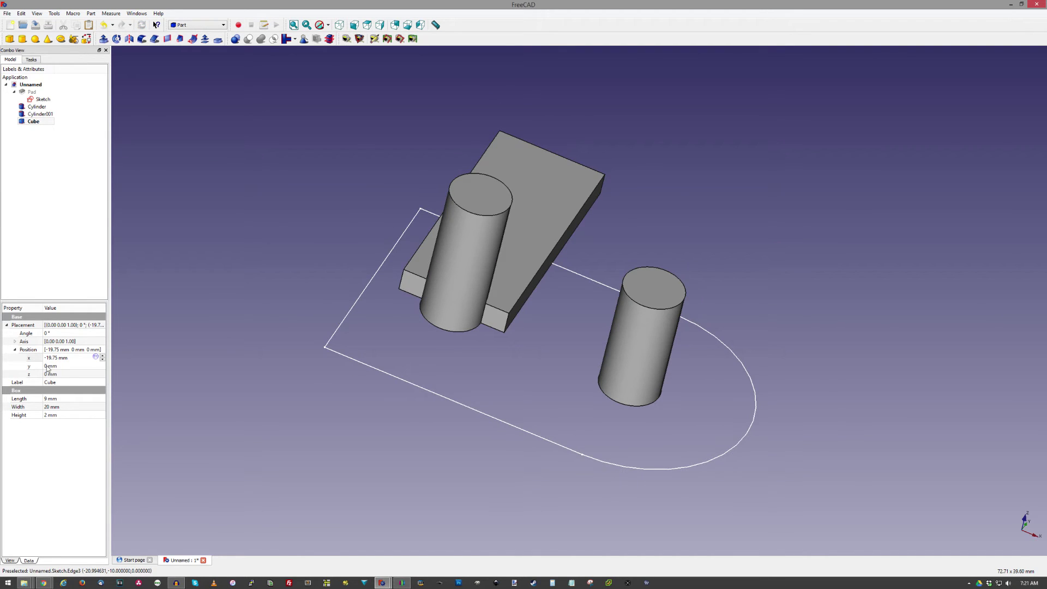
click(47, 367)
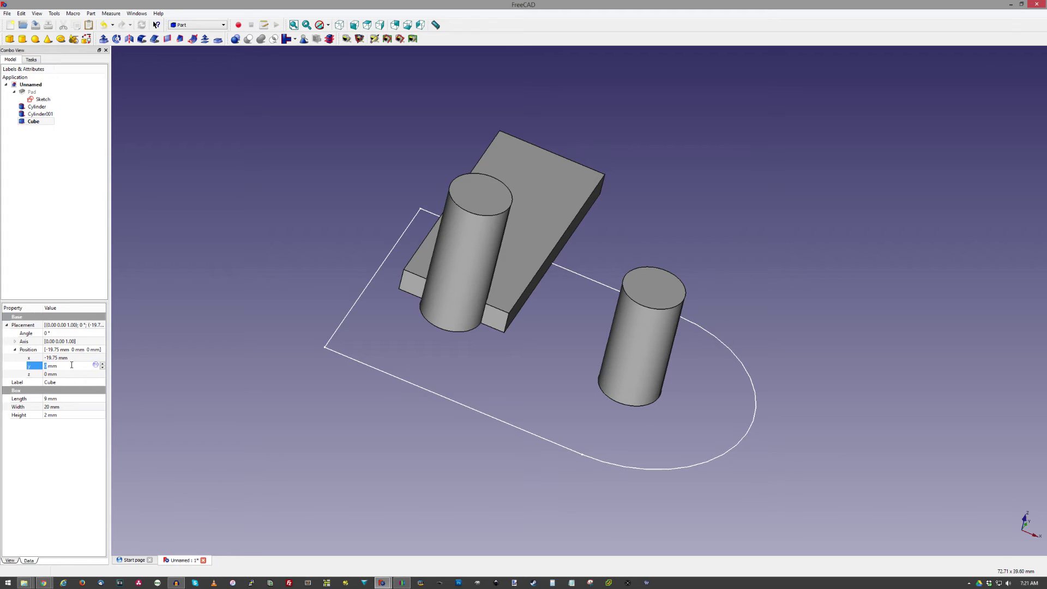
text(-10)
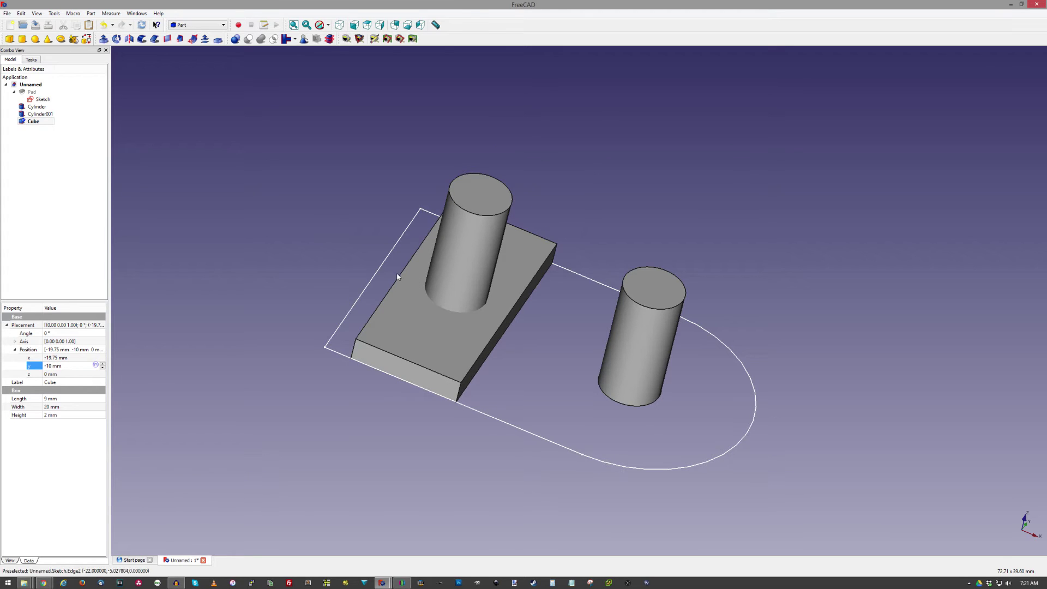
click(49, 375)
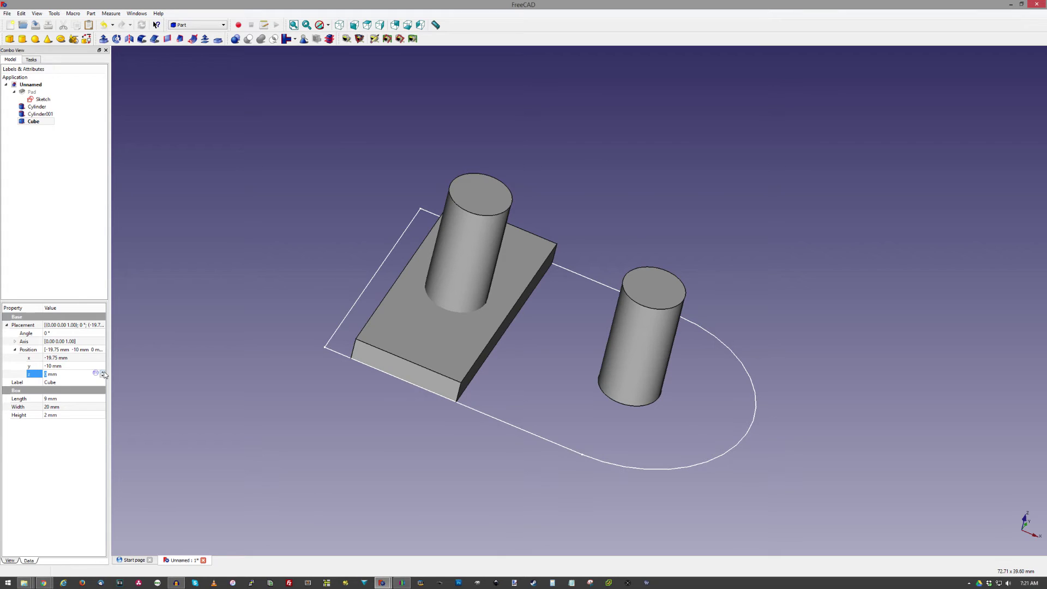
text(0)
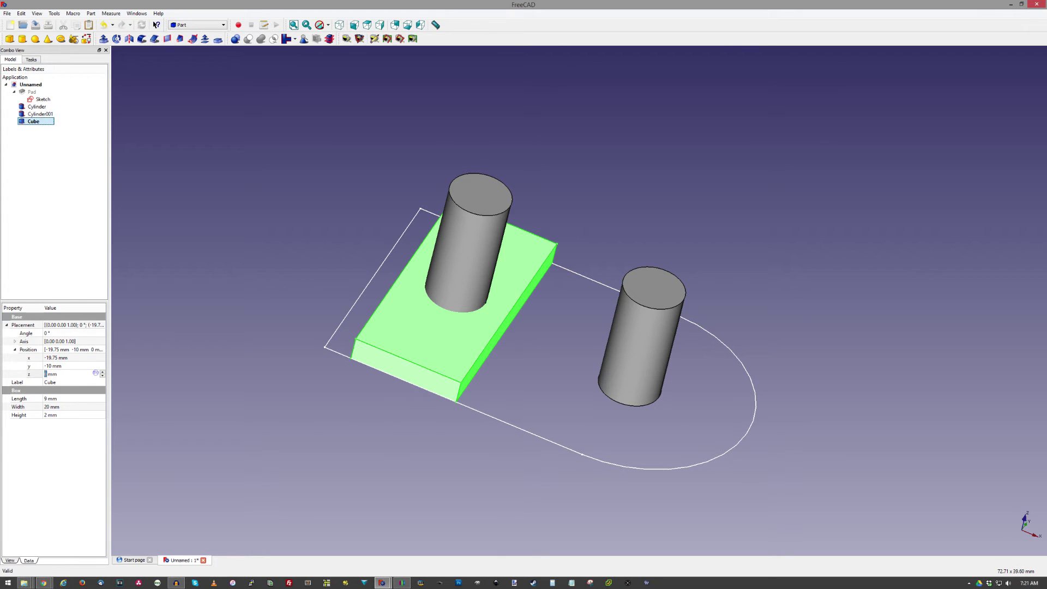
key(Return)
text(8.5)
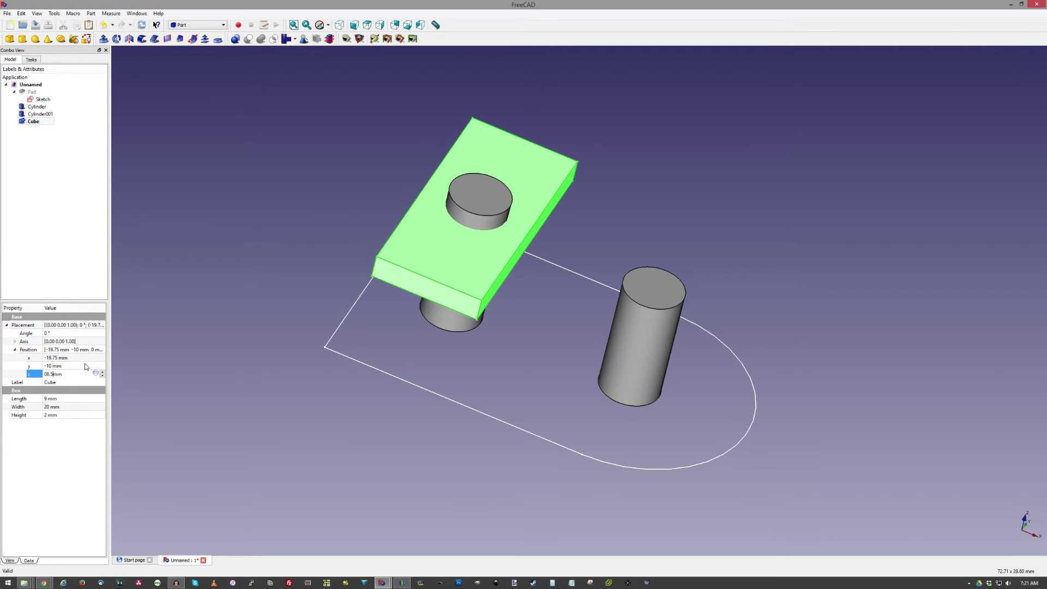
right_click(31, 92)
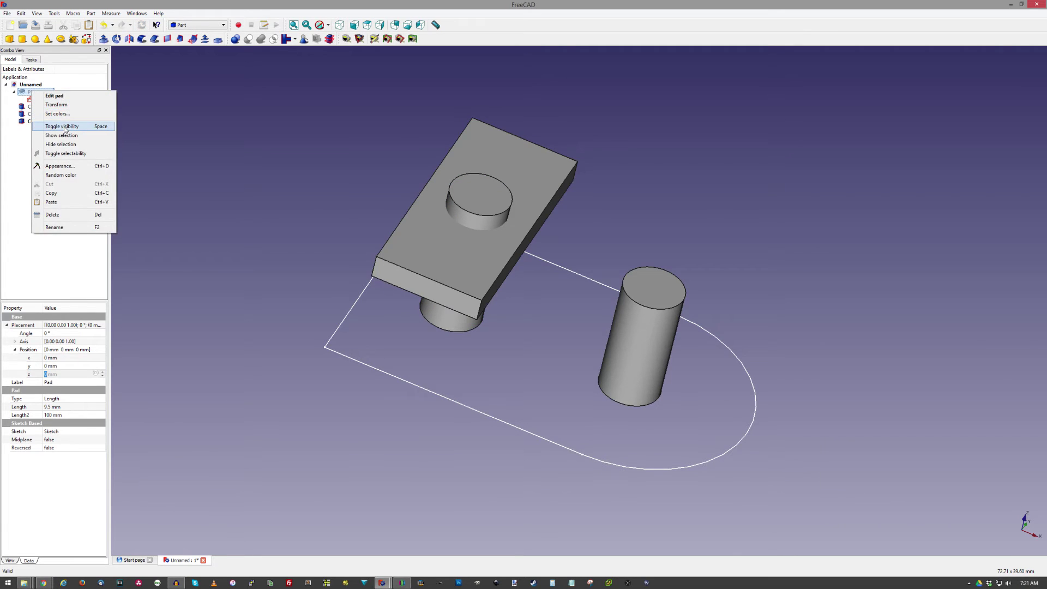
Show the Pad again and chamfer the cube's two long top edges by 1 mm.
click(64, 128)
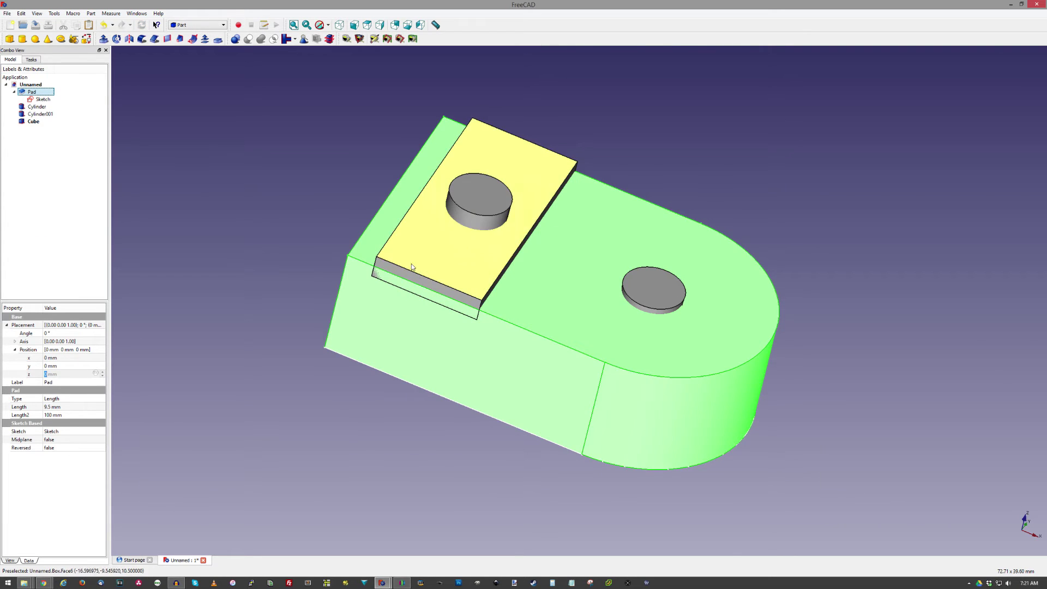
click(343, 148)
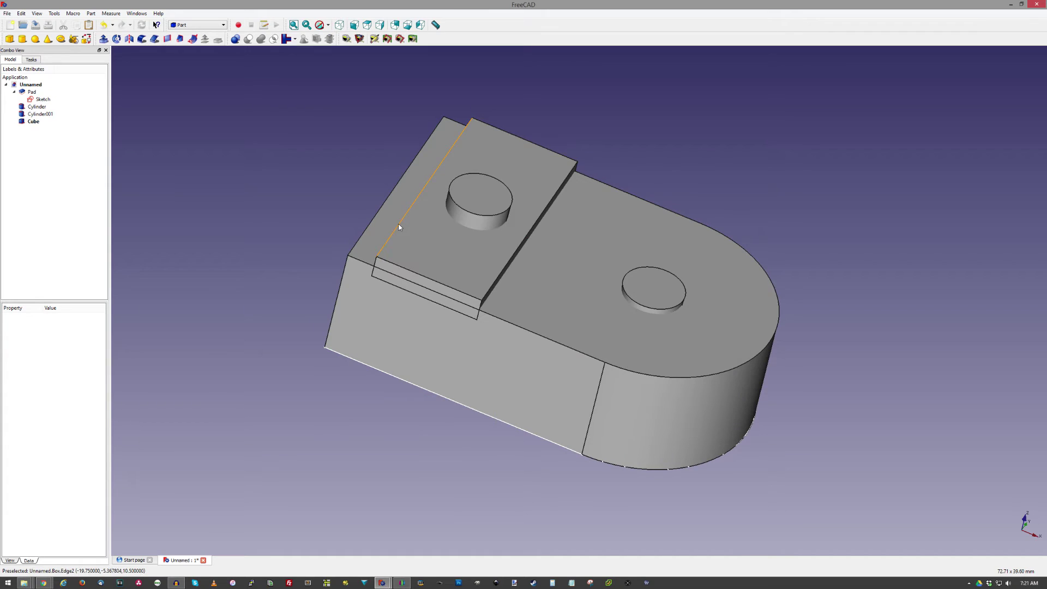
click(412, 206)
ctrl+click(490, 294)
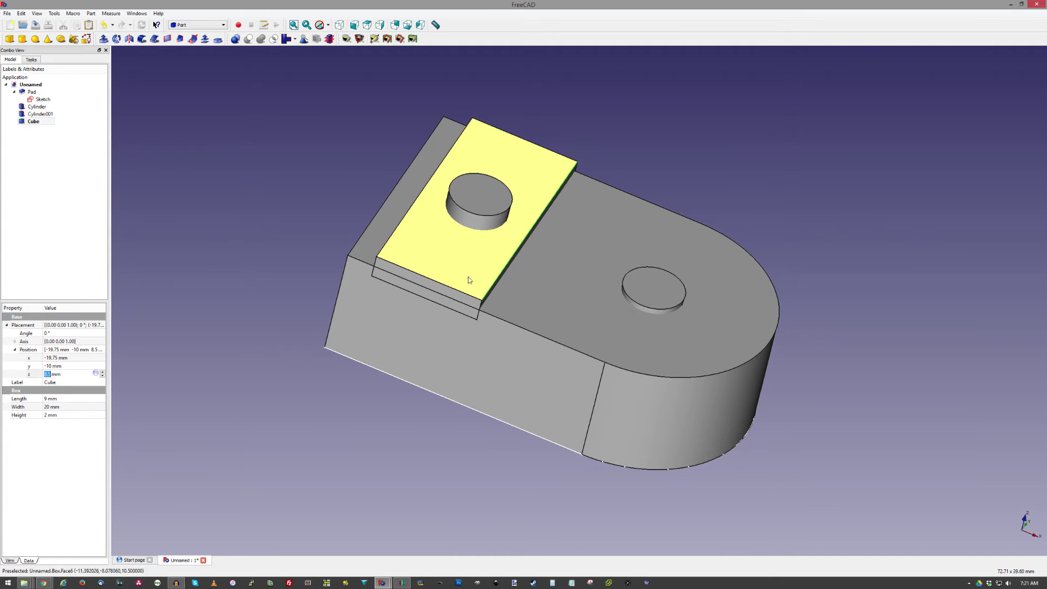
click(155, 39)
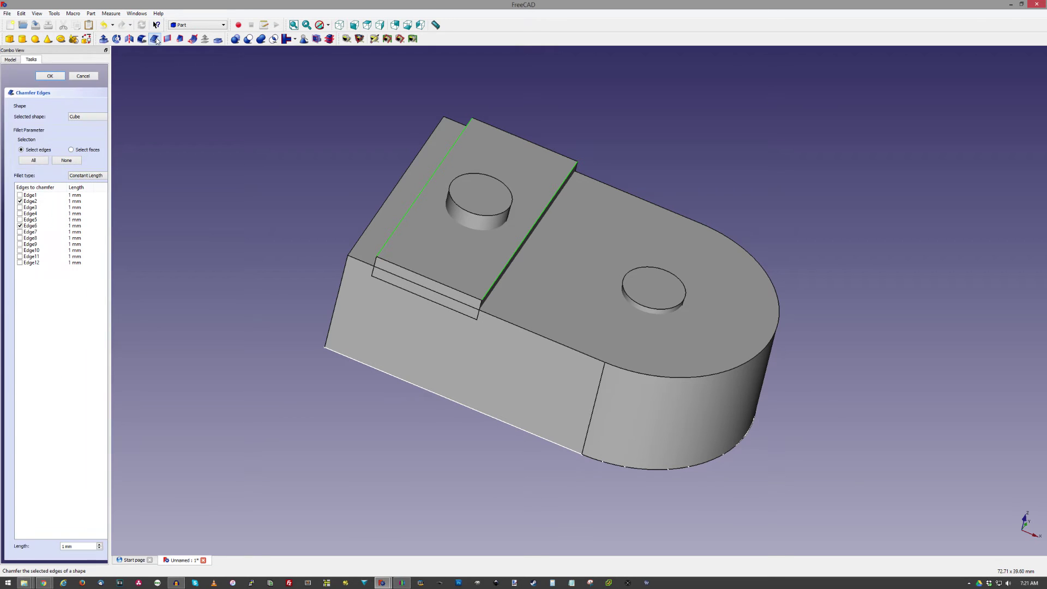
click(51, 76)
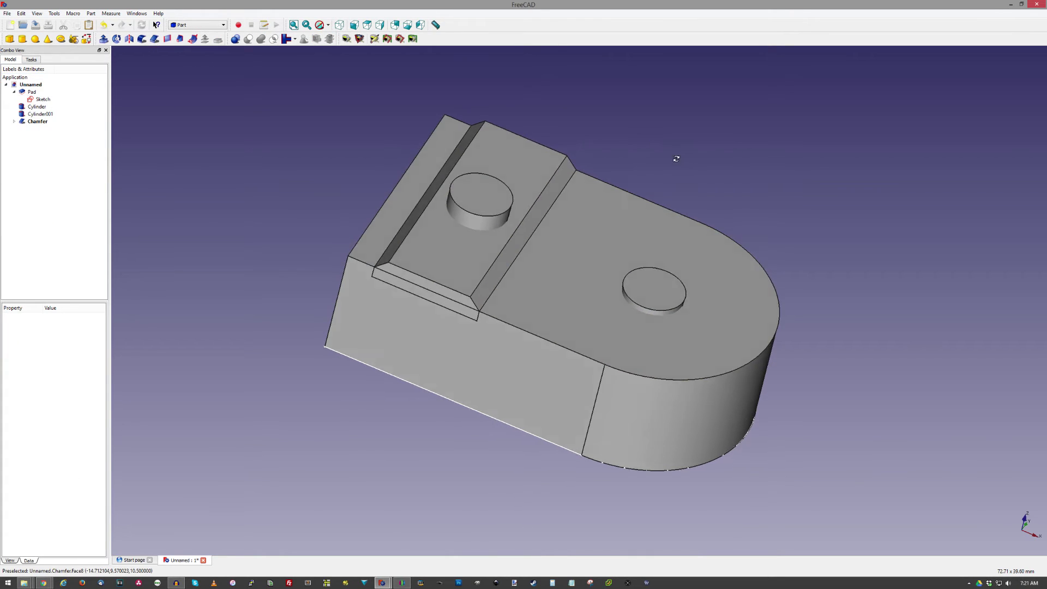
middle_drag(678, 158, 582, 173)
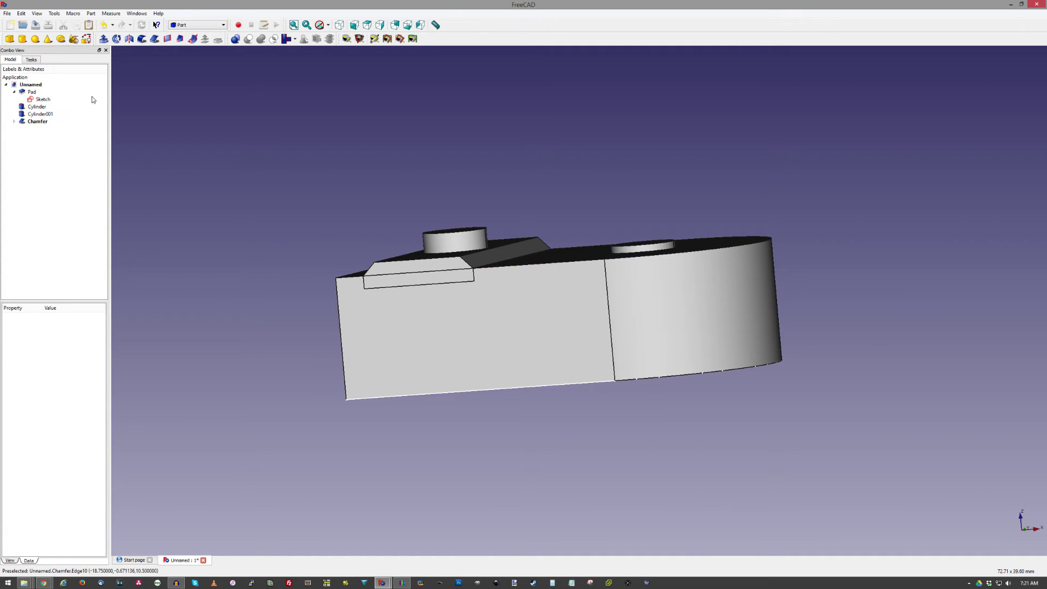
right_click(28, 91)
Hide the Pad, Chamfer and cylinders, then start a new Part Design sketch from the top view.
click(64, 129)
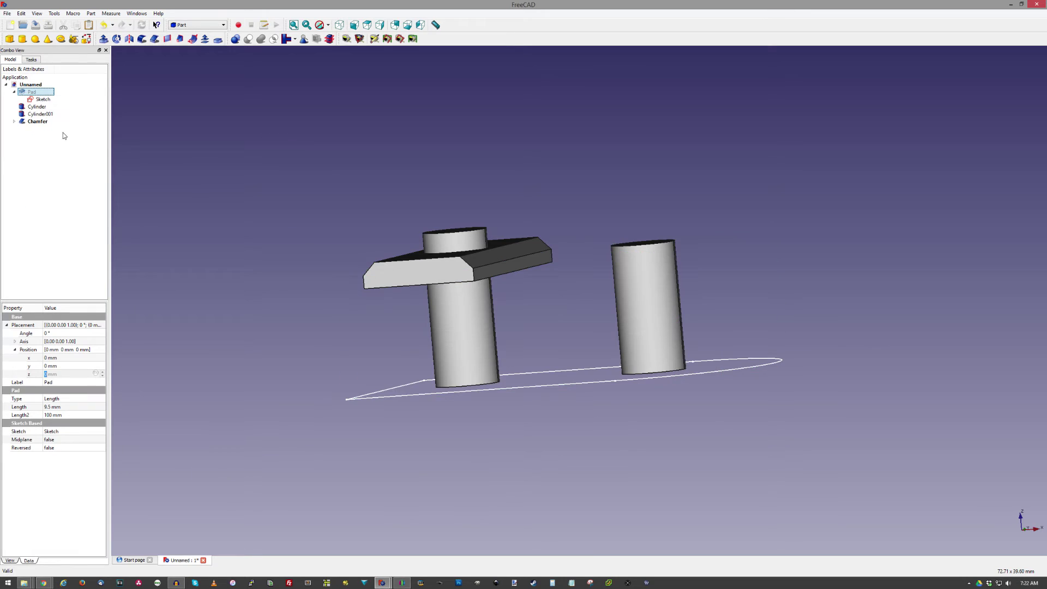
right_click(32, 123)
click(65, 160)
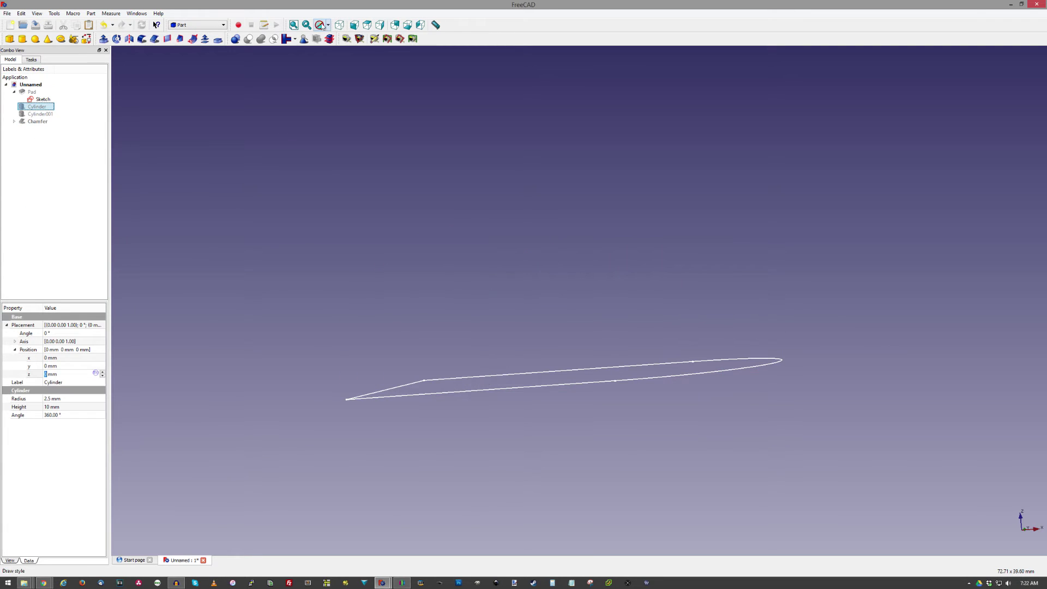
click(366, 26)
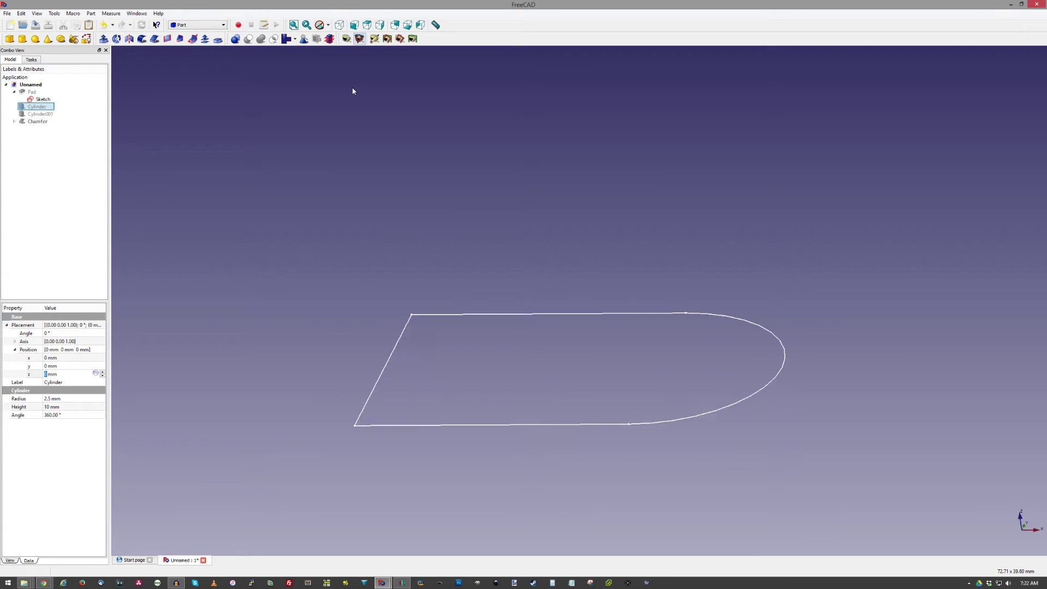
click(198, 25)
click(189, 98)
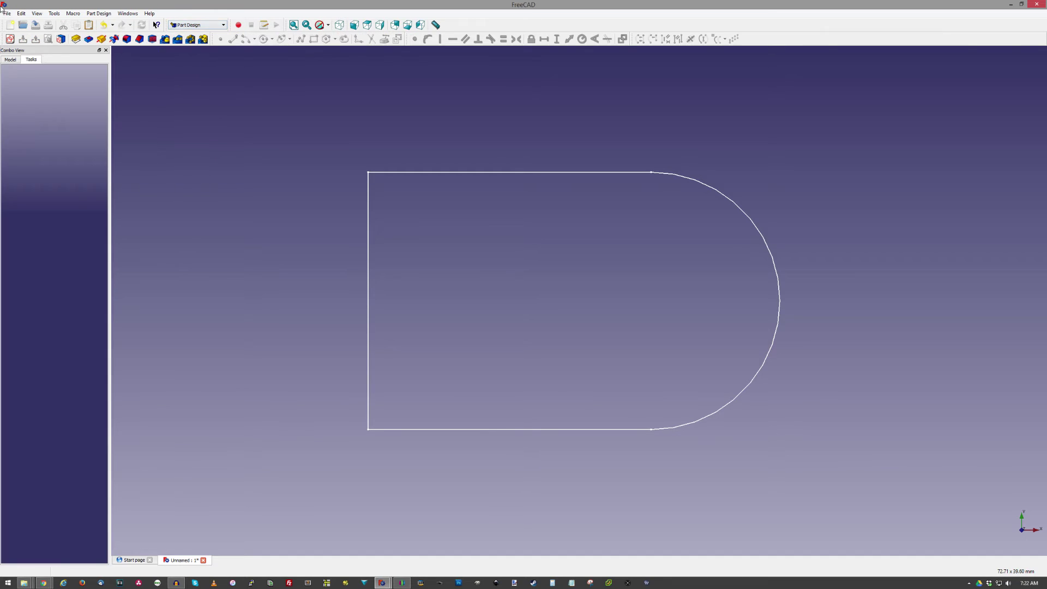
click(10, 39)
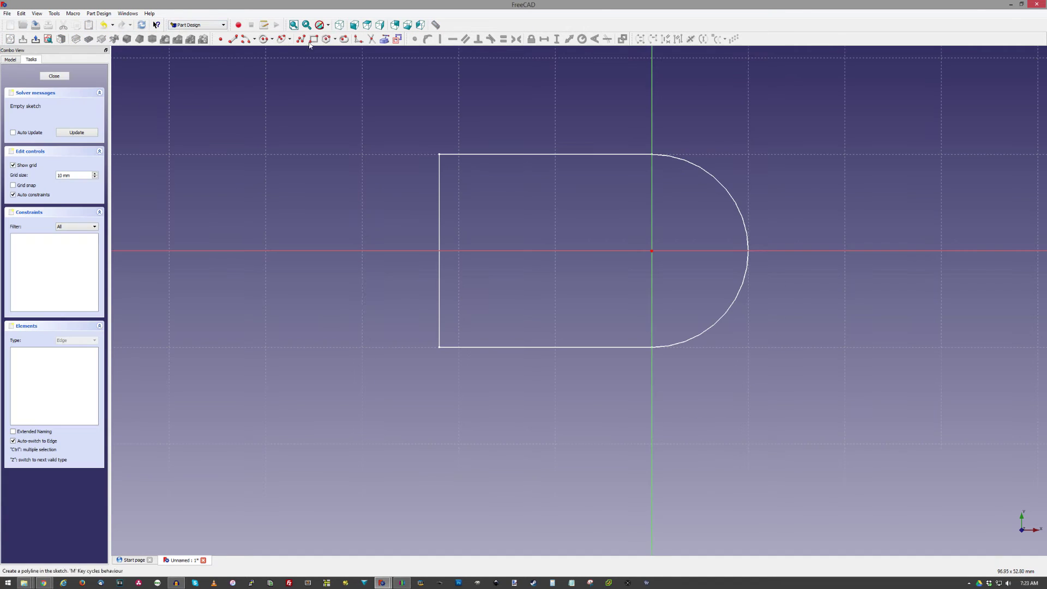
Draw a regular hexagon with its right side constrained to 4.8 mm.
click(326, 38)
click(502, 211)
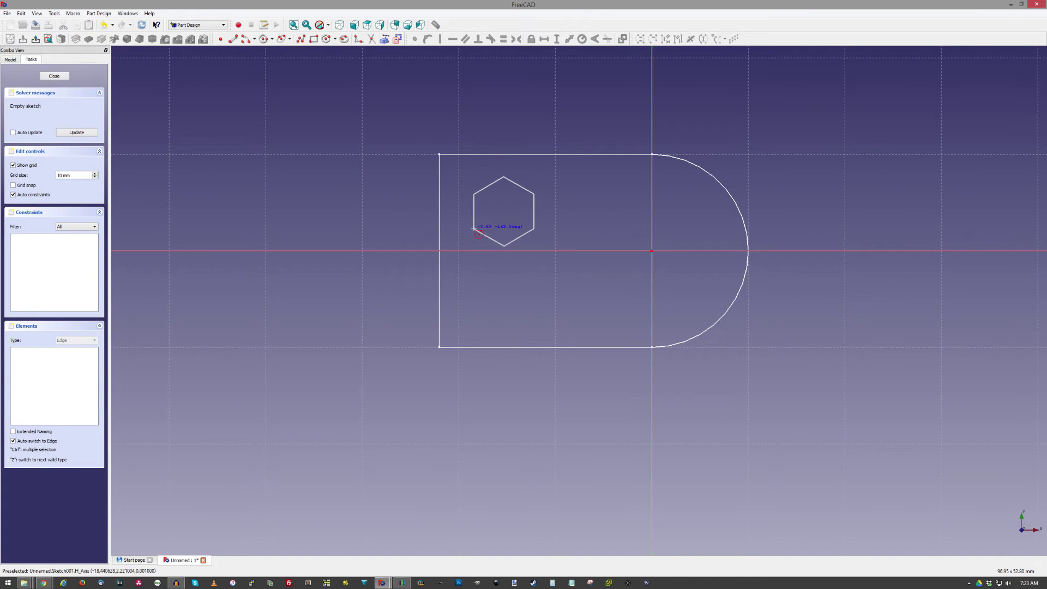
click(504, 246)
scroll(456, 234, up, 4)
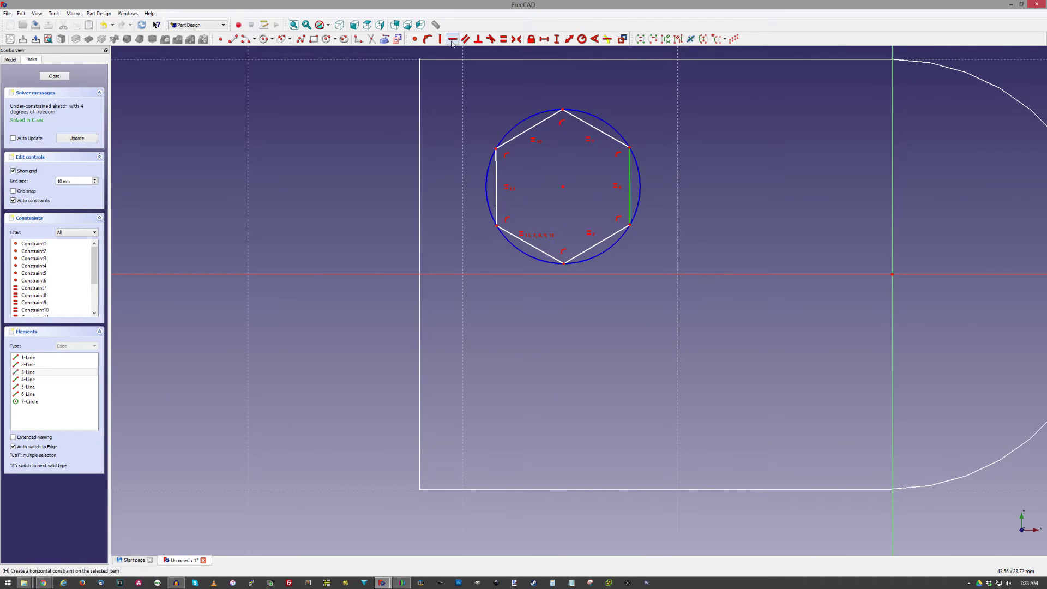
click(629, 225)
click(630, 147)
click(556, 39)
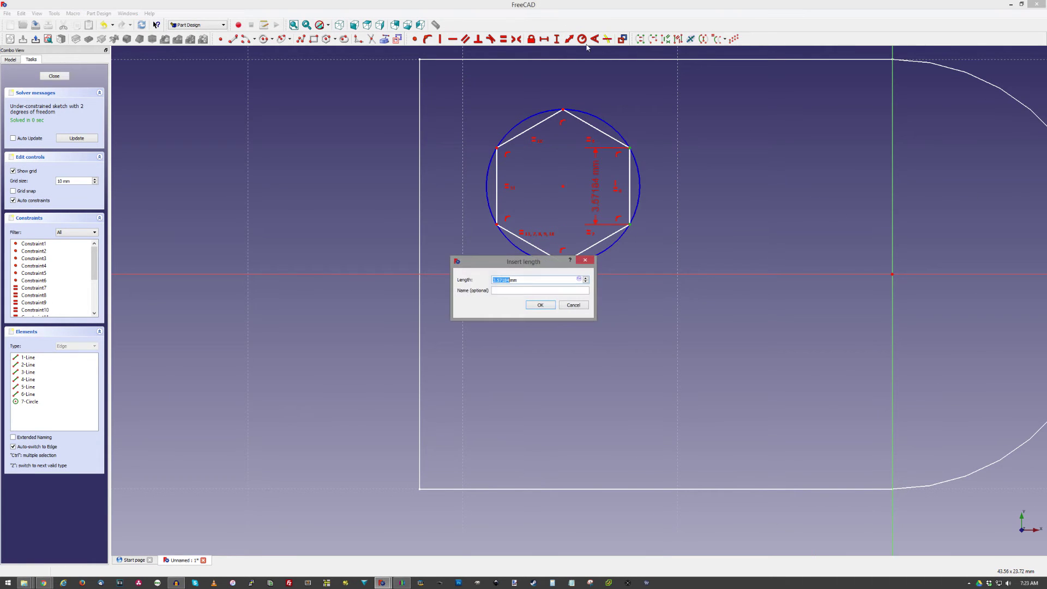
text(4.8)
key(Return)
scroll(709, 209, down, 2)
scroll(676, 278, down, 2)
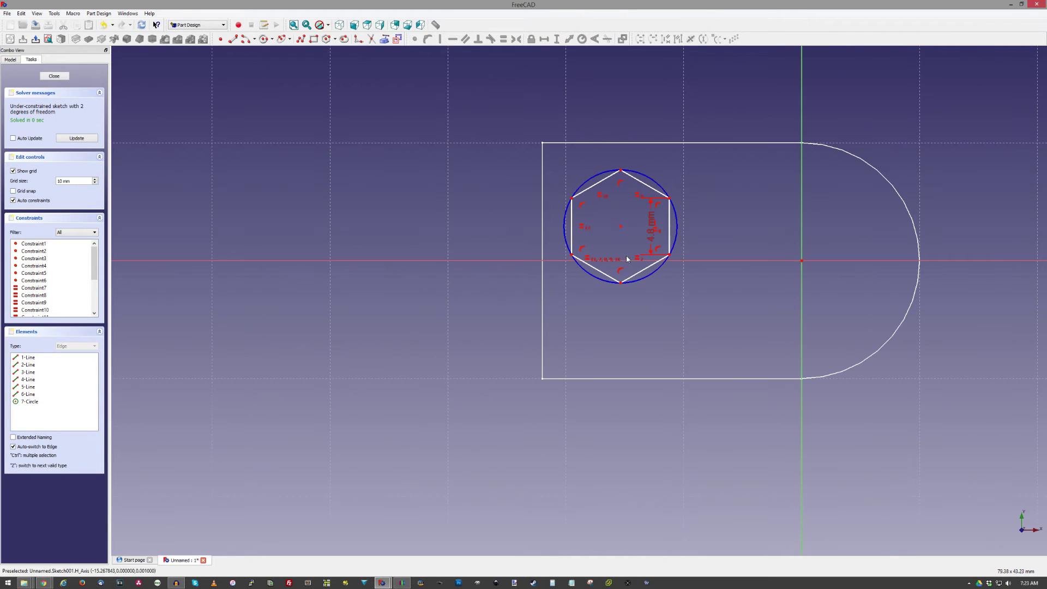
Offset the hexagon 2.4 mm from the horizontal axis and 15.25 mm from the vertical axis, then close the sketch.
click(671, 258)
click(720, 261)
click(557, 39)
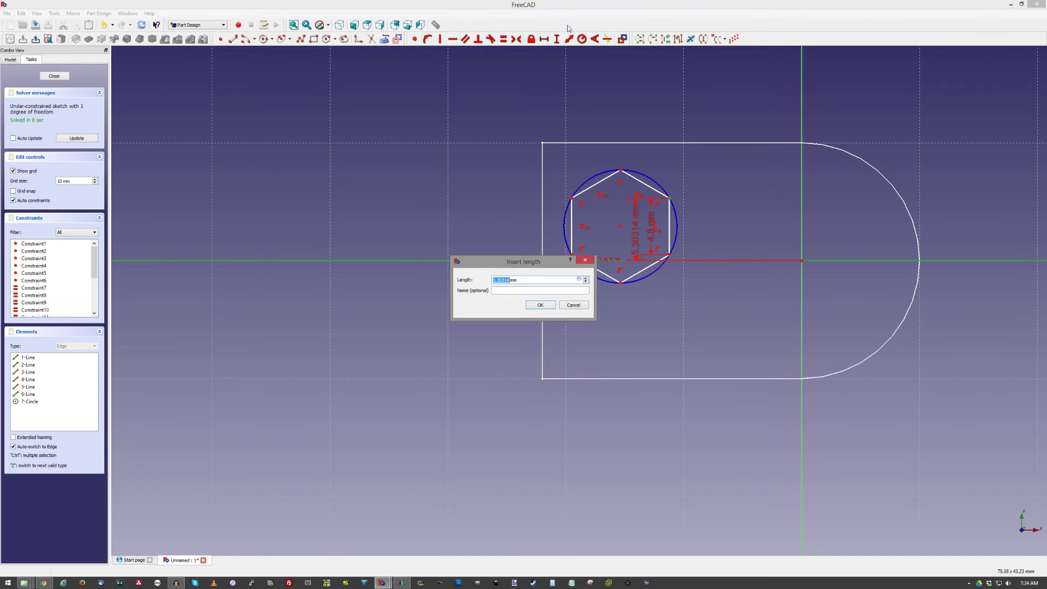
text(2.4)
key(Return)
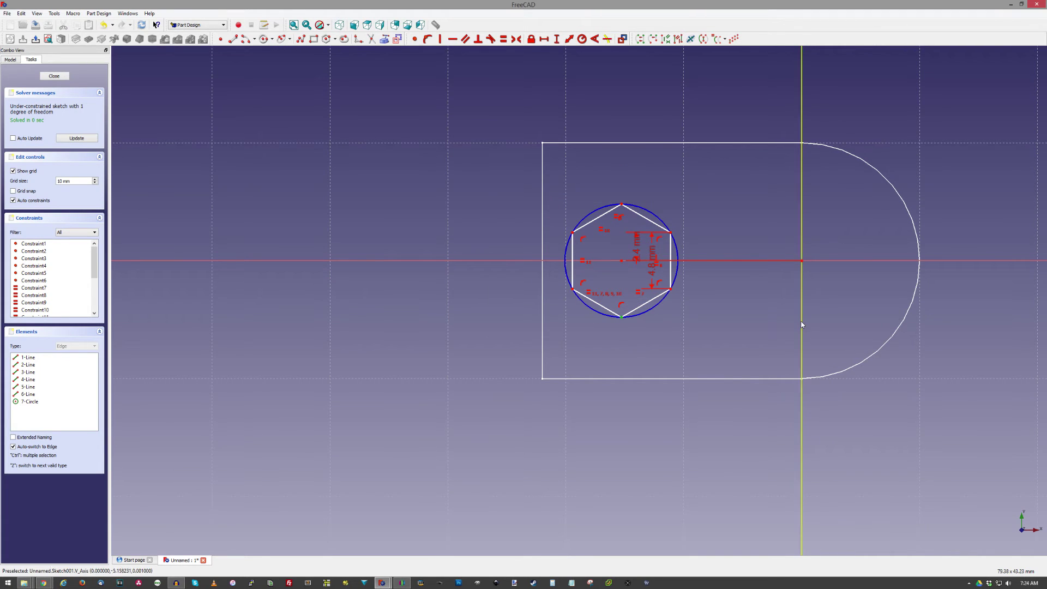
click(544, 39)
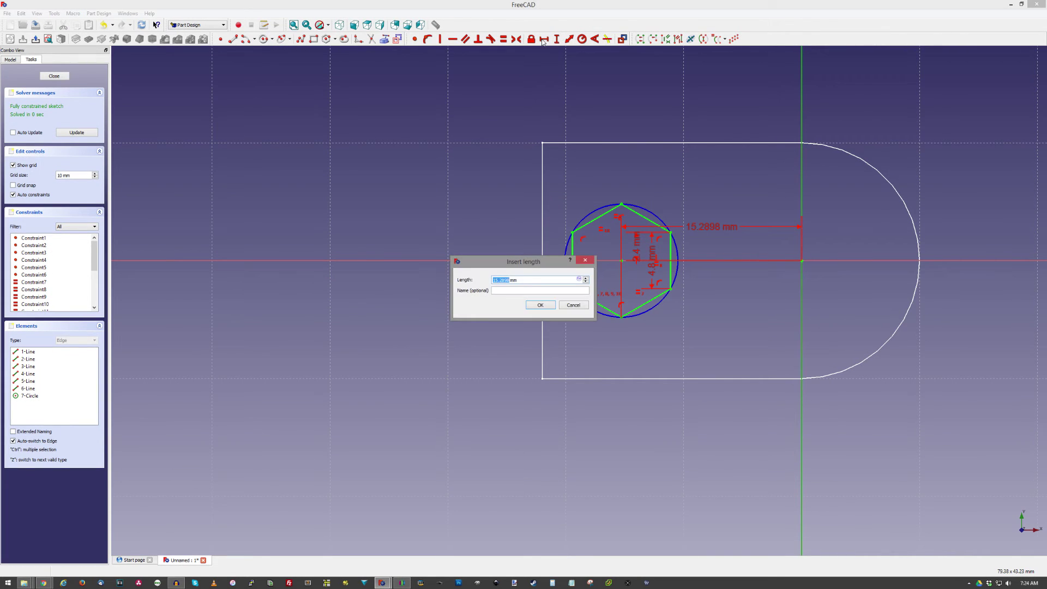
text(15.25)
key(Return)
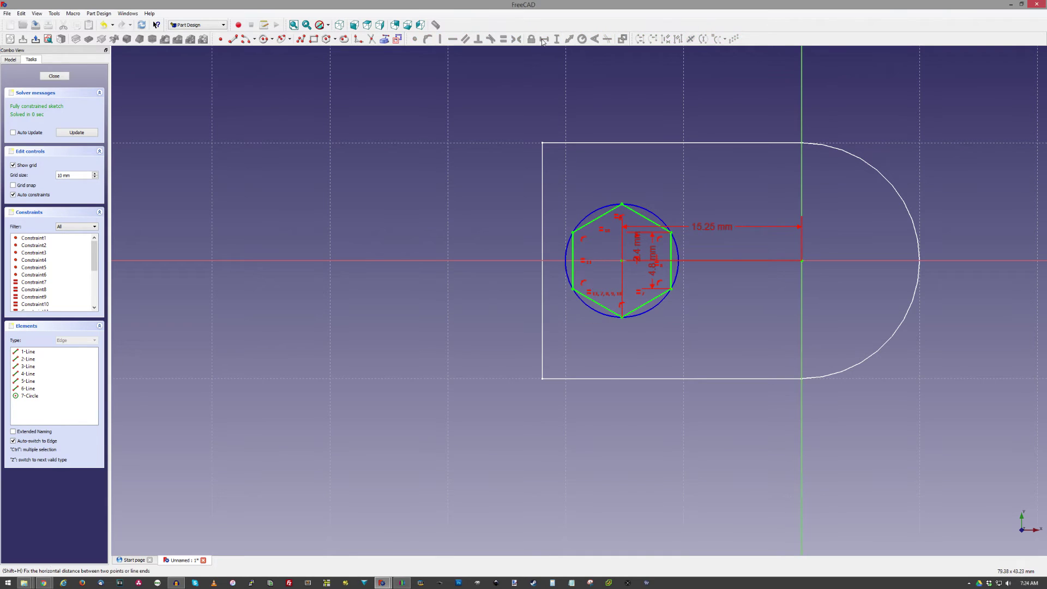
click(55, 76)
mouse_move(336, 241)
middle_down()
mouse_move(351, 257)
mouse_move(352, 133)
mouse_move(374, 236)
middle_up()
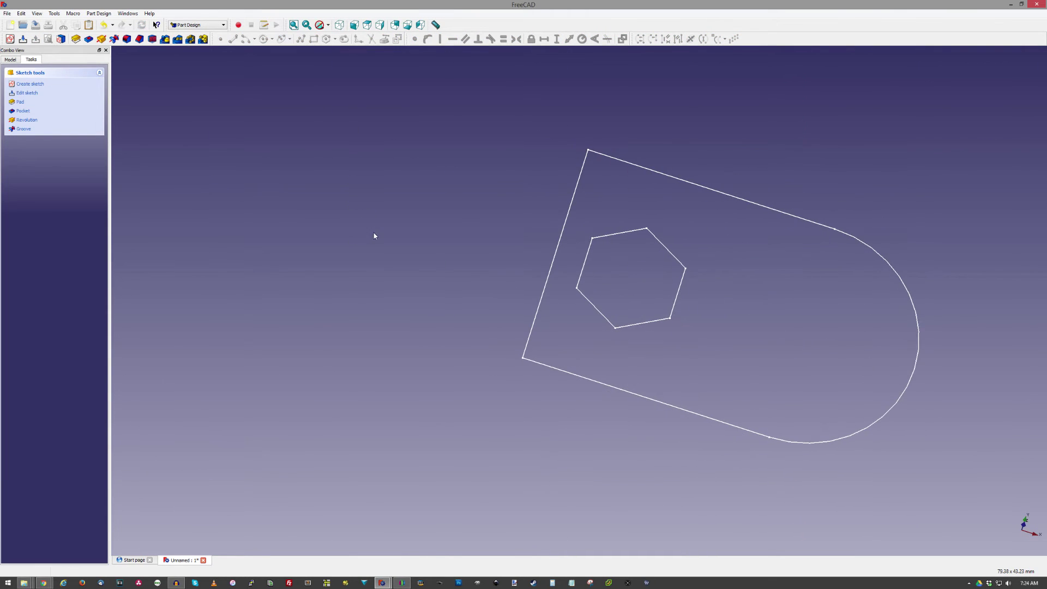
Extrude the hexagon sketch 4 mm into Pad001.
click(20, 104)
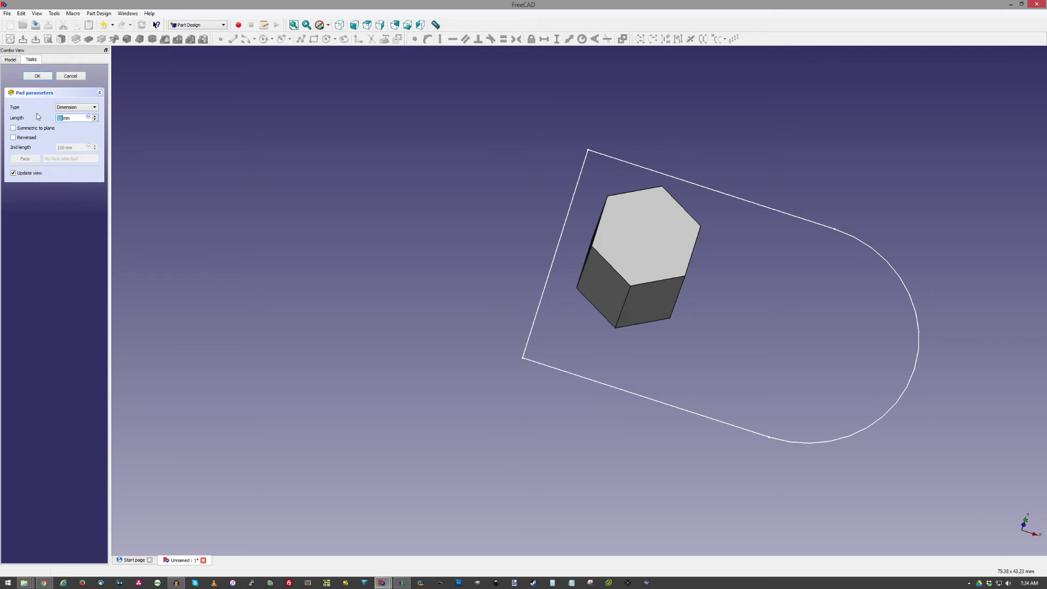
text(5)
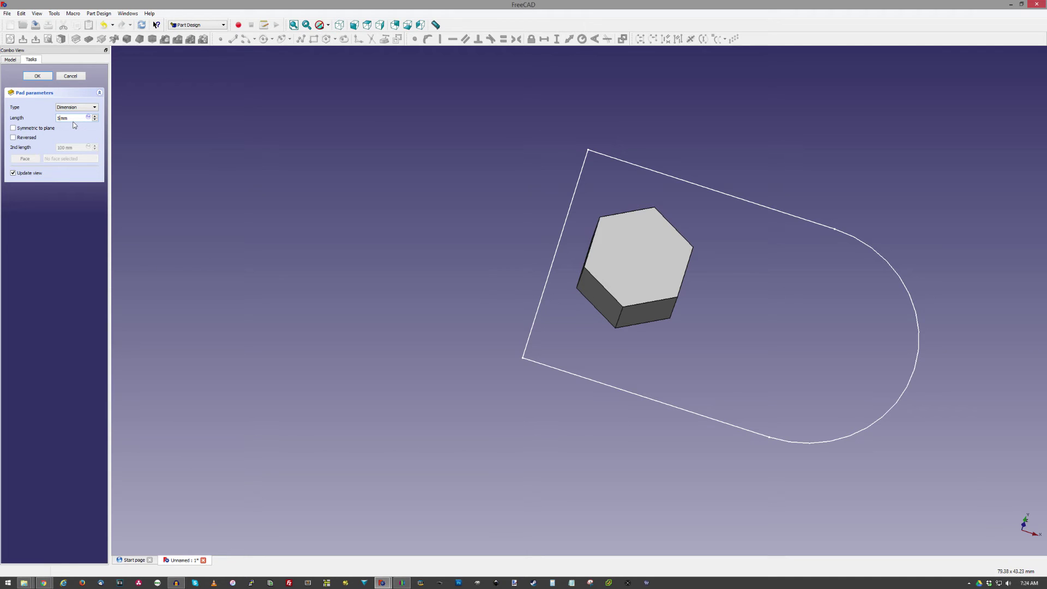
key(BackSpace)
text(4)
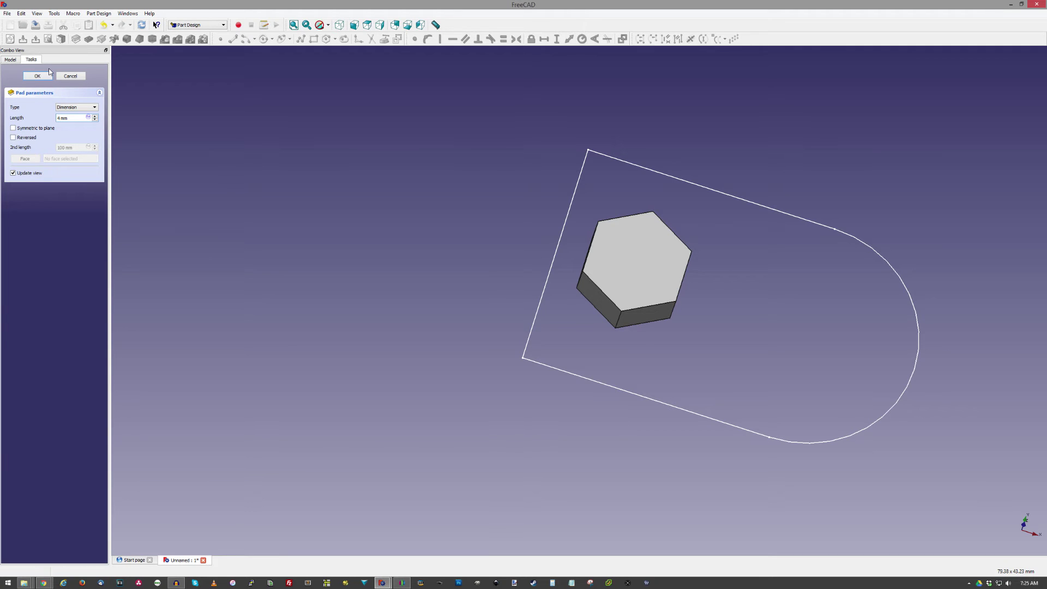
click(46, 75)
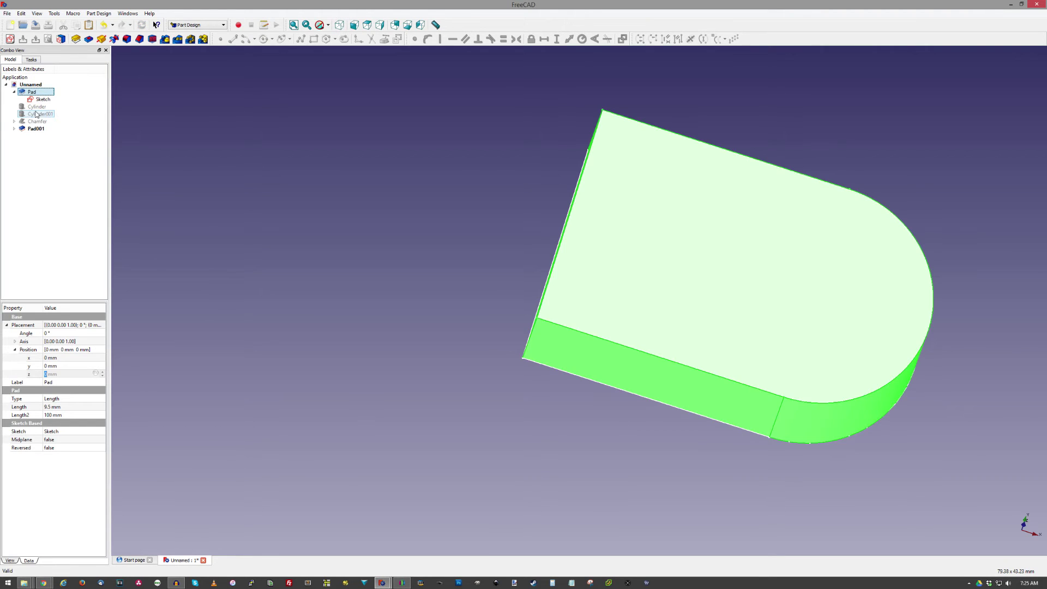
Unhide Cylinder and Cylinder001.
drag(393, 206, 415, 157)
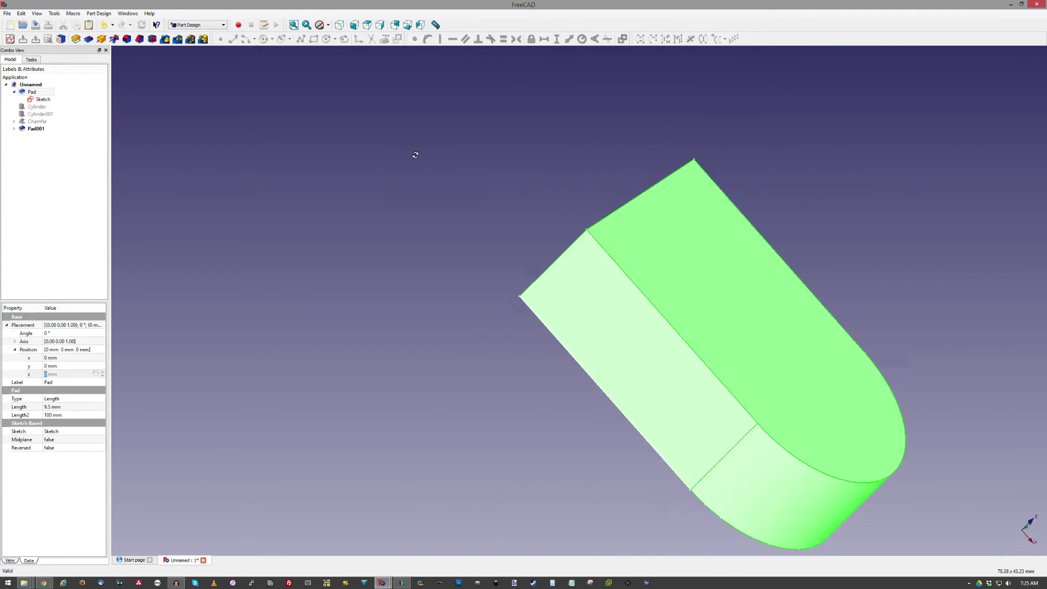
right_click(33, 108)
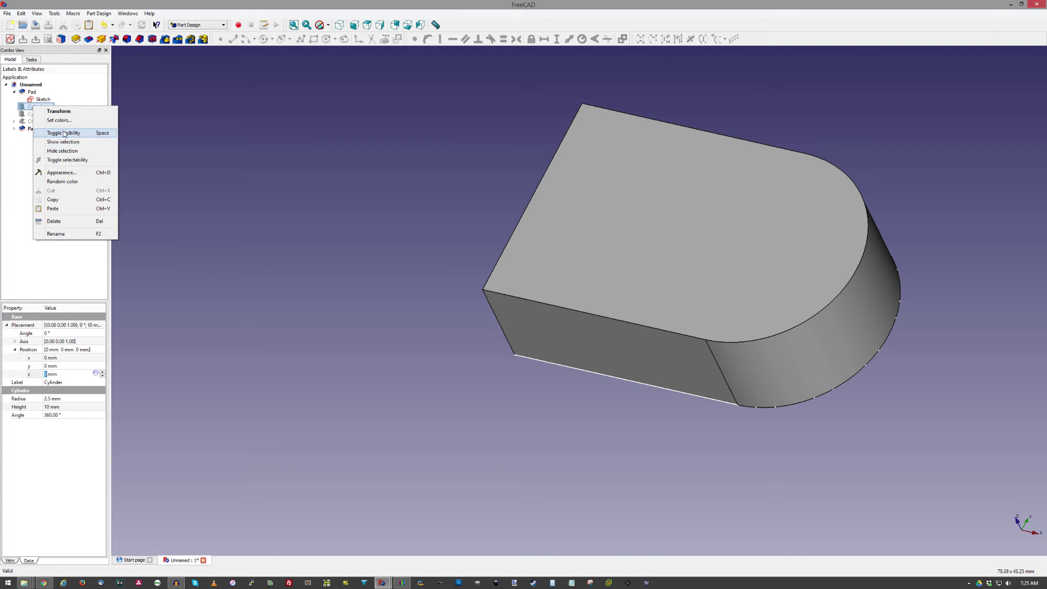
click(23, 115)
click(33, 107)
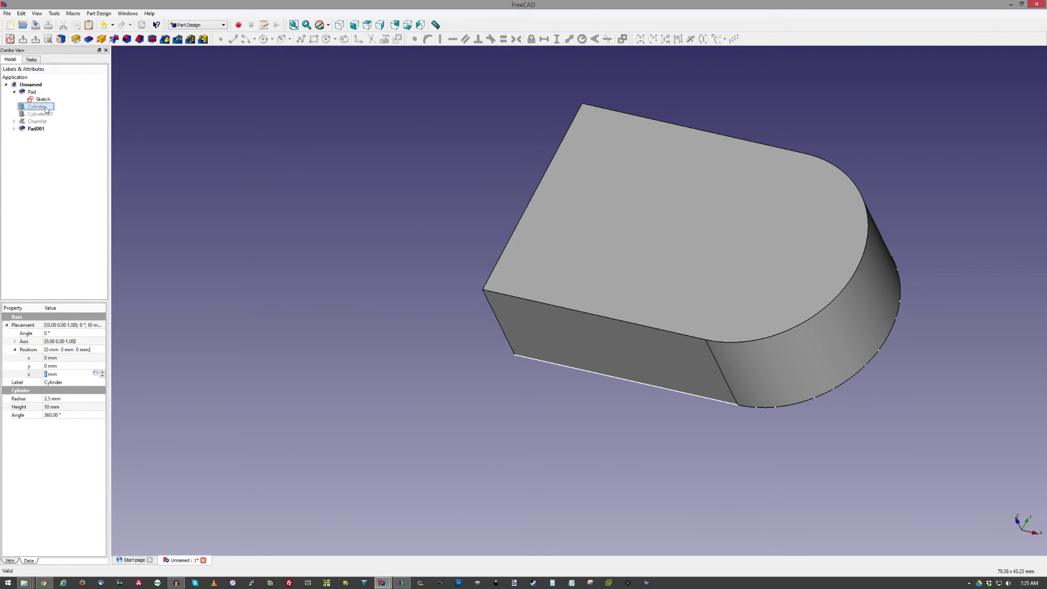
right_click(44, 108)
click(80, 136)
right_click(39, 114)
click(77, 137)
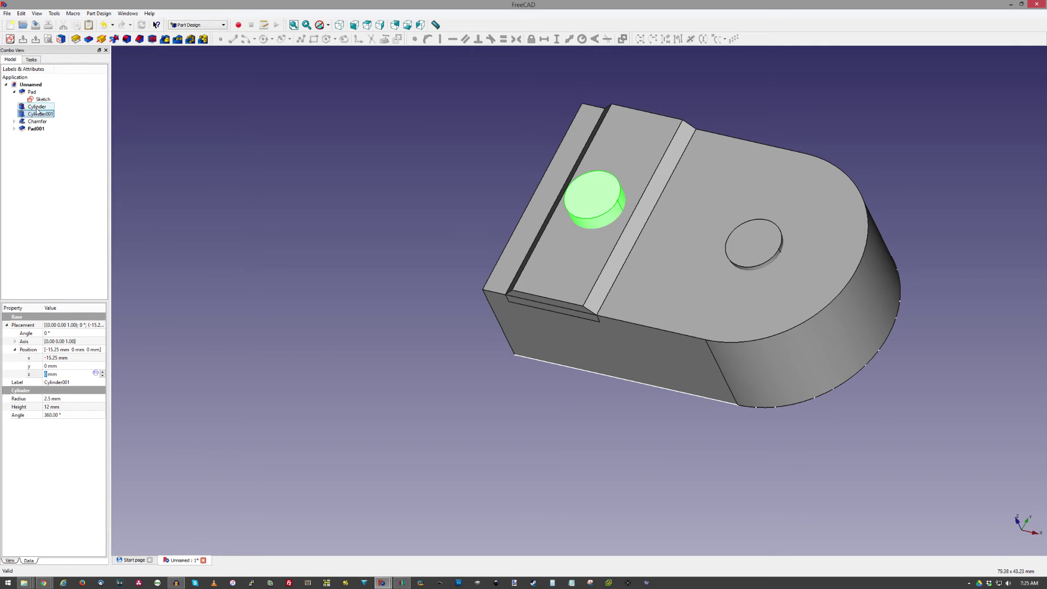
Fuse the cylinders with Pad001, and fuse the Pad with the Chamfer.
ctrl+click(37, 107)
ctrl+click(37, 130)
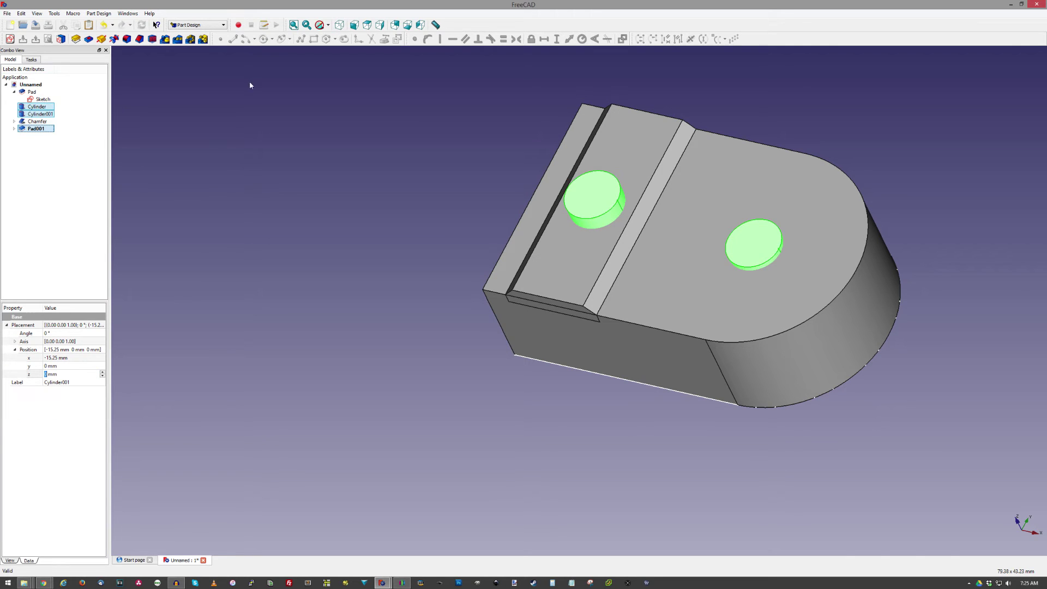
click(261, 39)
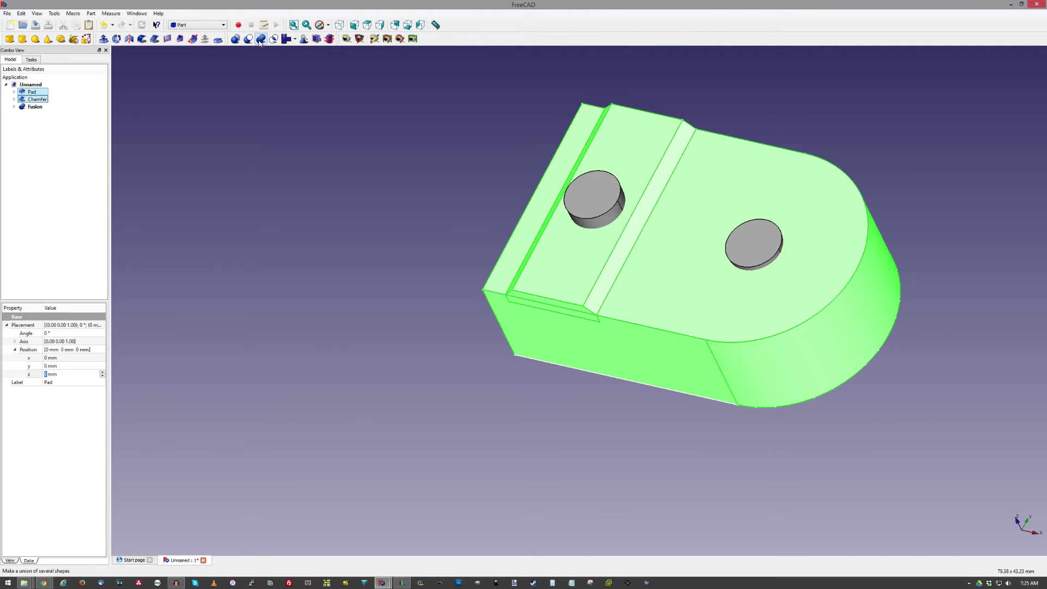
click(260, 40)
Cut the fused cylinders from the fused block Fusion001.
click(35, 92)
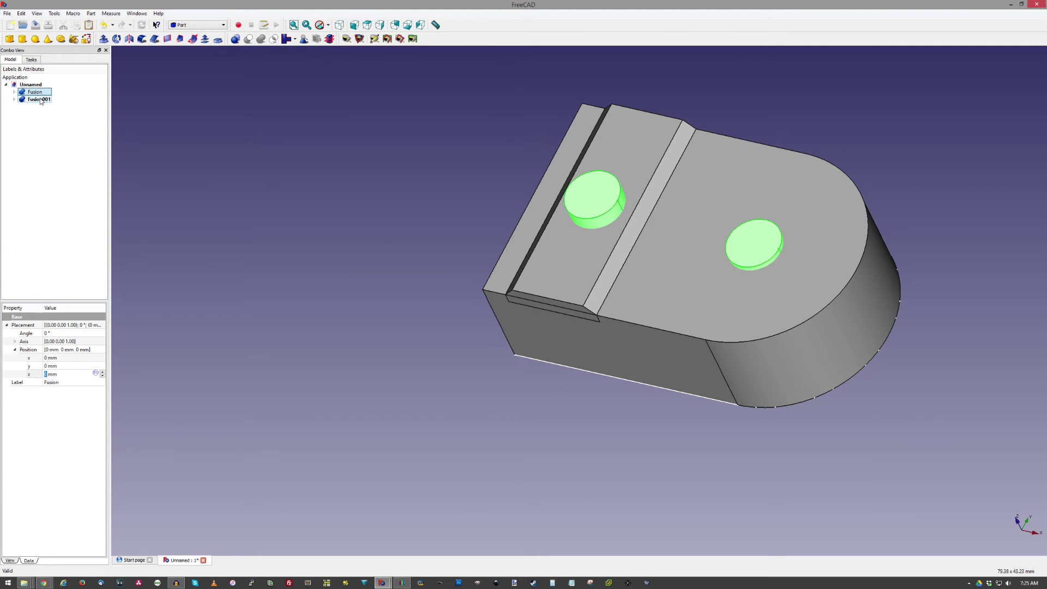
click(40, 100)
ctrl+click(35, 93)
click(248, 39)
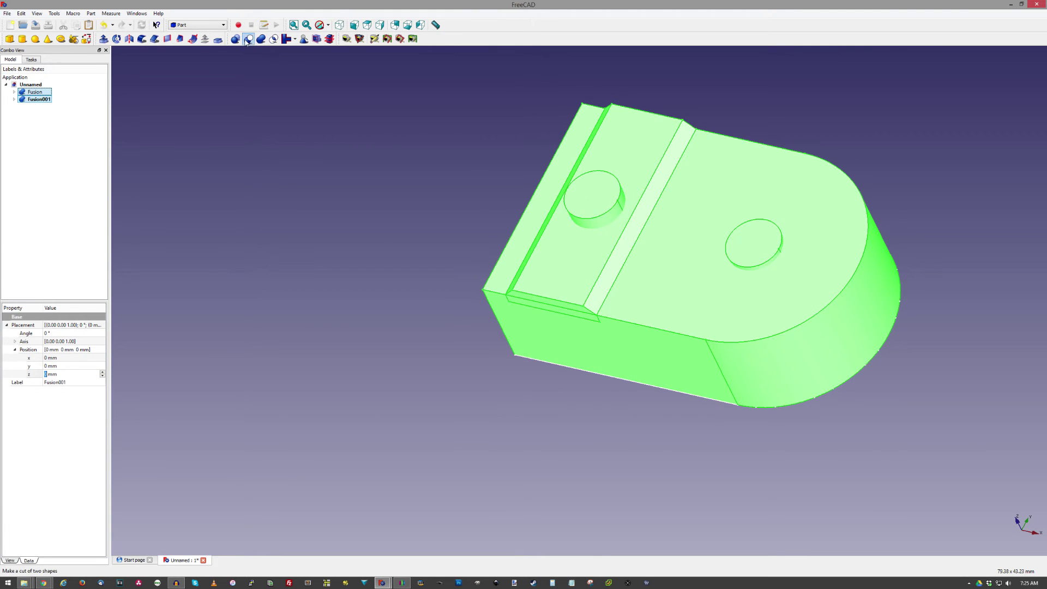
middle_drag(349, 229, 446, 250)
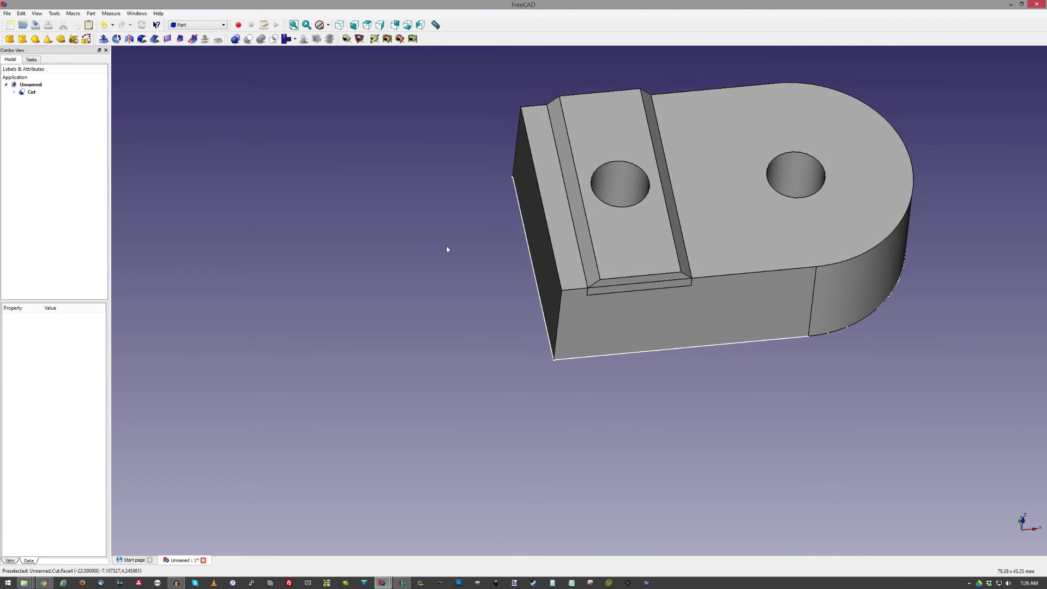
Fillet Edge12 and Edge21 at the block's flat end with a 2 mm radius.
click(555, 291)
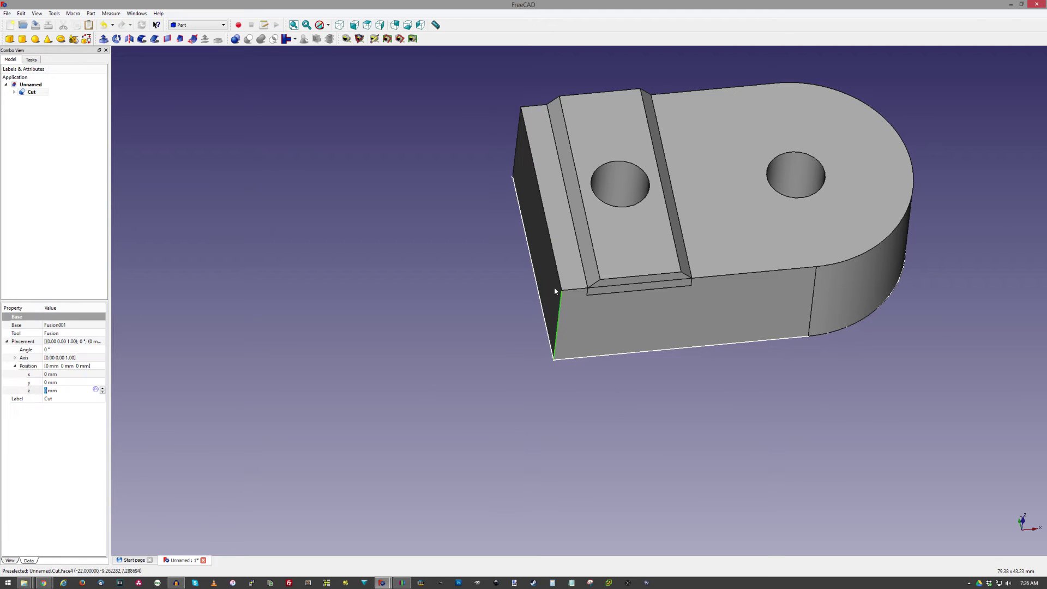
ctrl+click(517, 150)
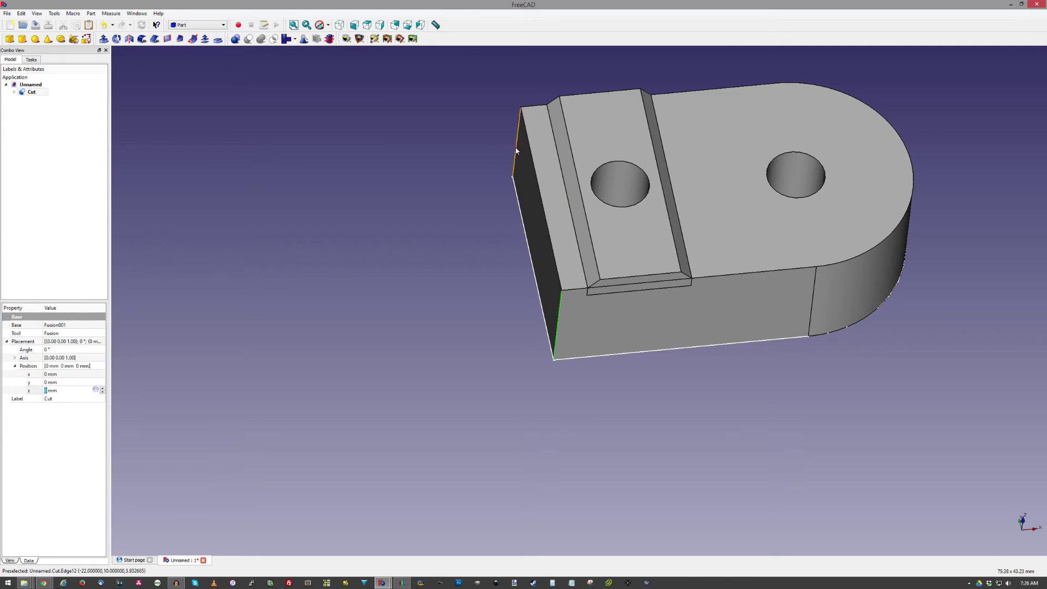
click(142, 38)
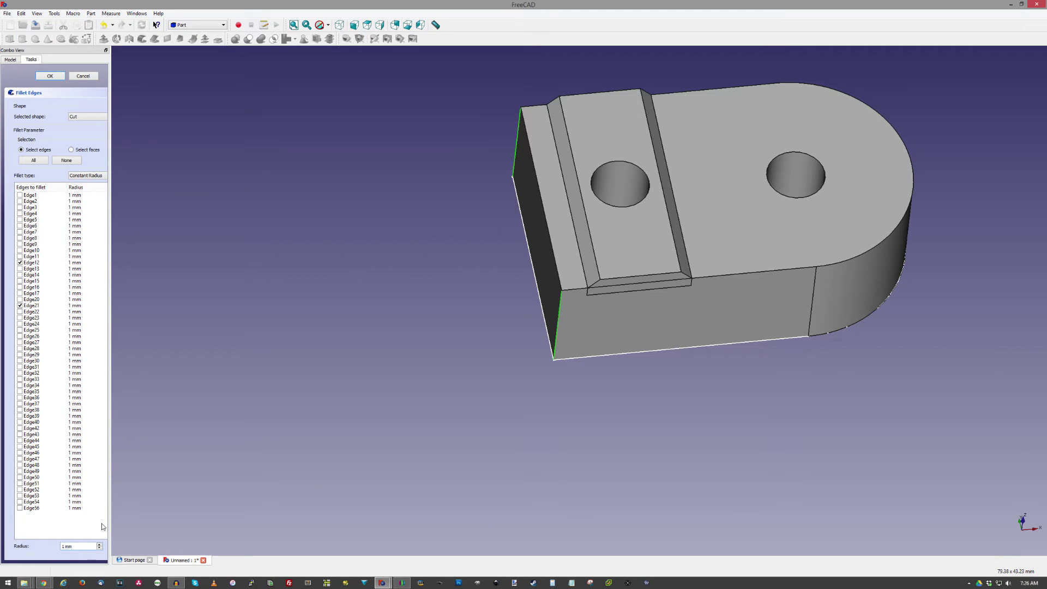
click(50, 76)
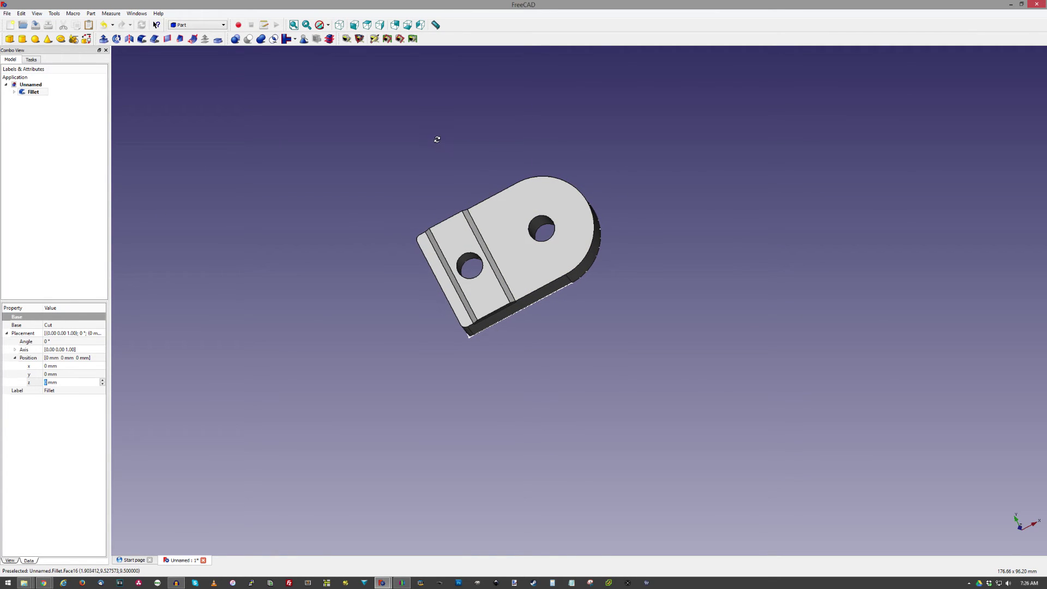
middle_drag(437, 136, 514, 349)
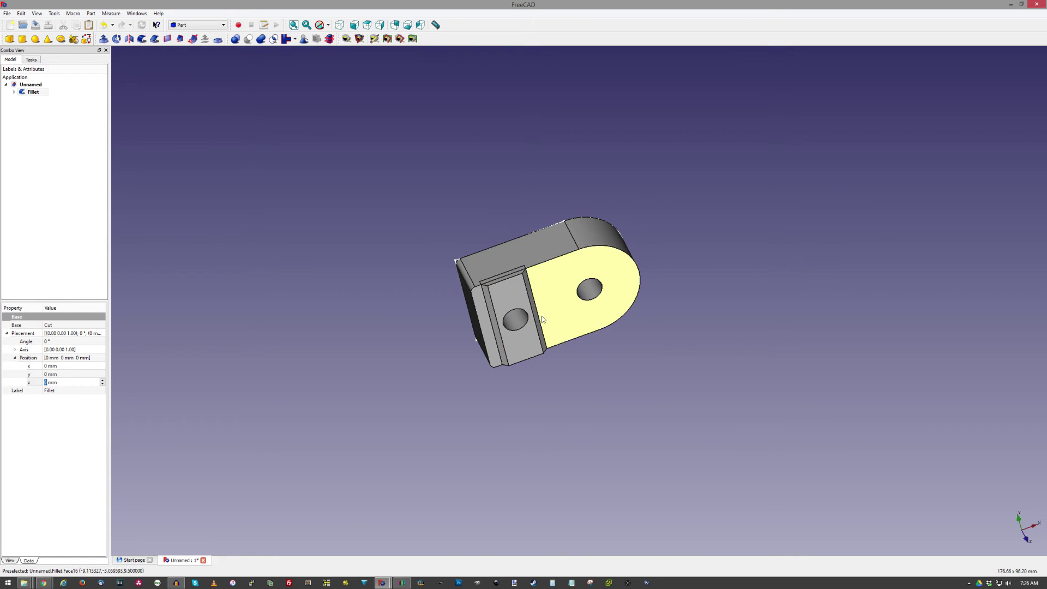
middle_drag(474, 158, 567, 392)
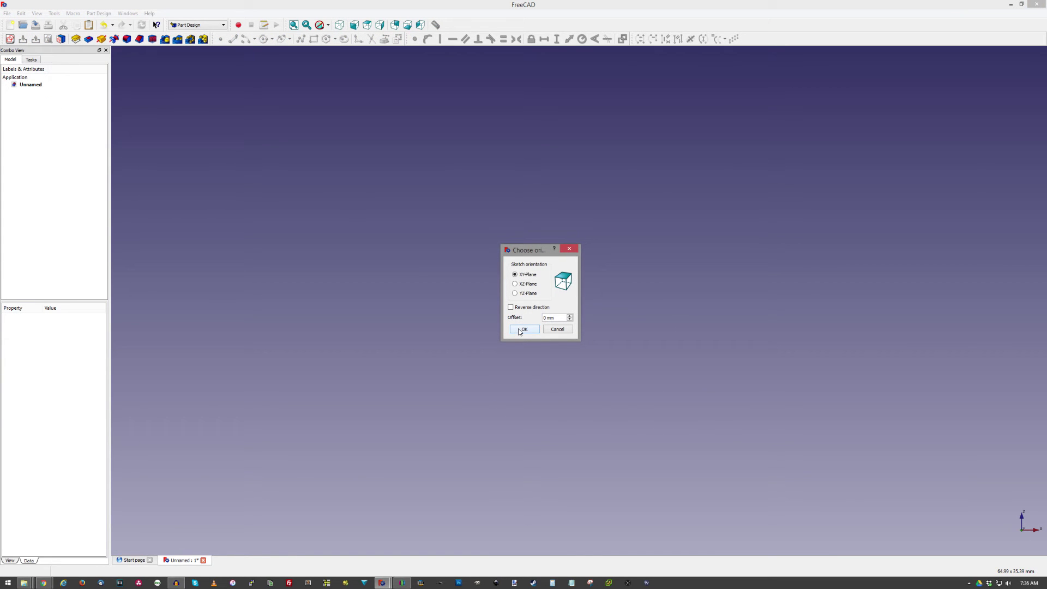
Start a sketch on the XZ plane and draw the left, bottom and right sides as a polyline.
click(527, 284)
click(523, 330)
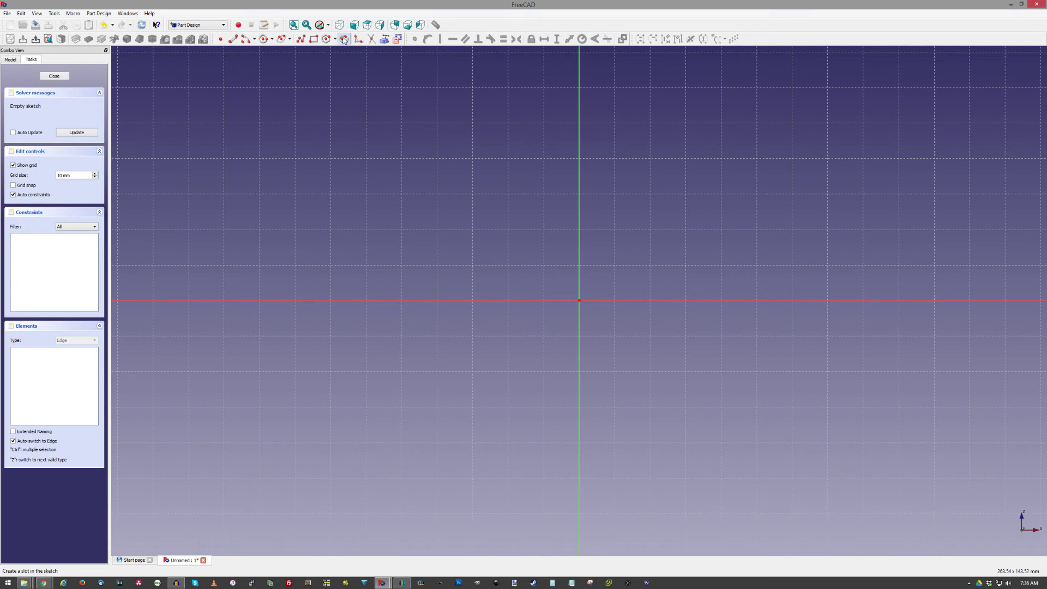
click(310, 41)
click(417, 266)
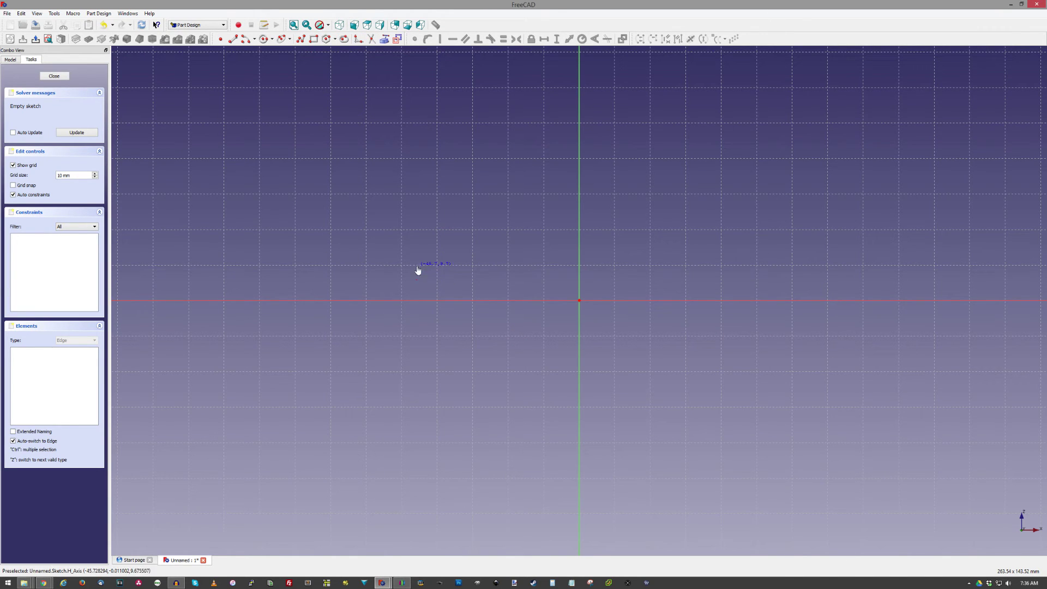
click(416, 350)
click(731, 350)
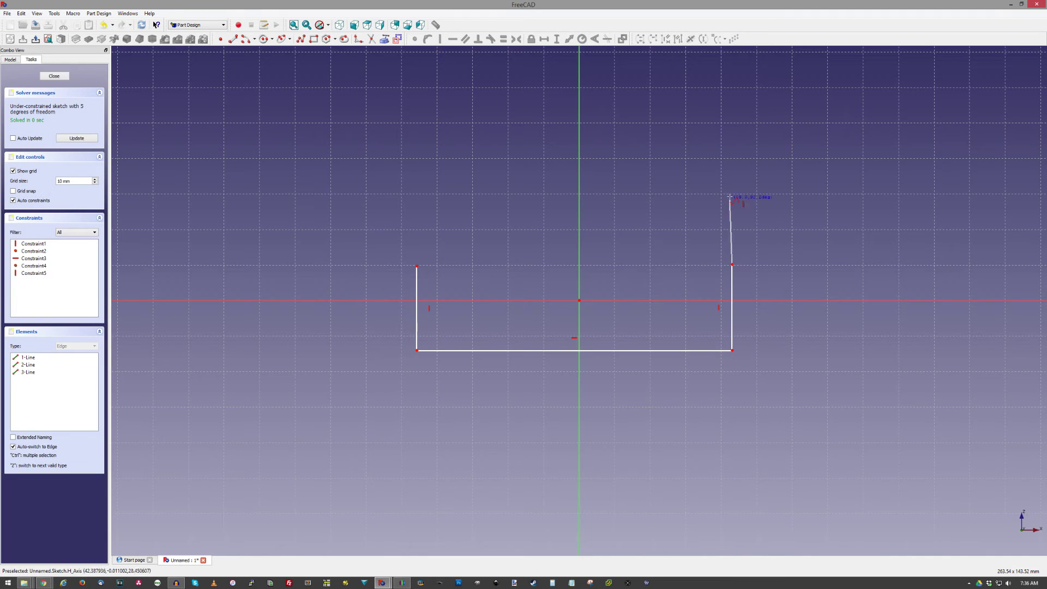
click(731, 265)
right_click(732, 265)
Add rounded corner arcs at the top-left and top-right ends of the sides.
click(246, 39)
click(442, 246)
click(417, 266)
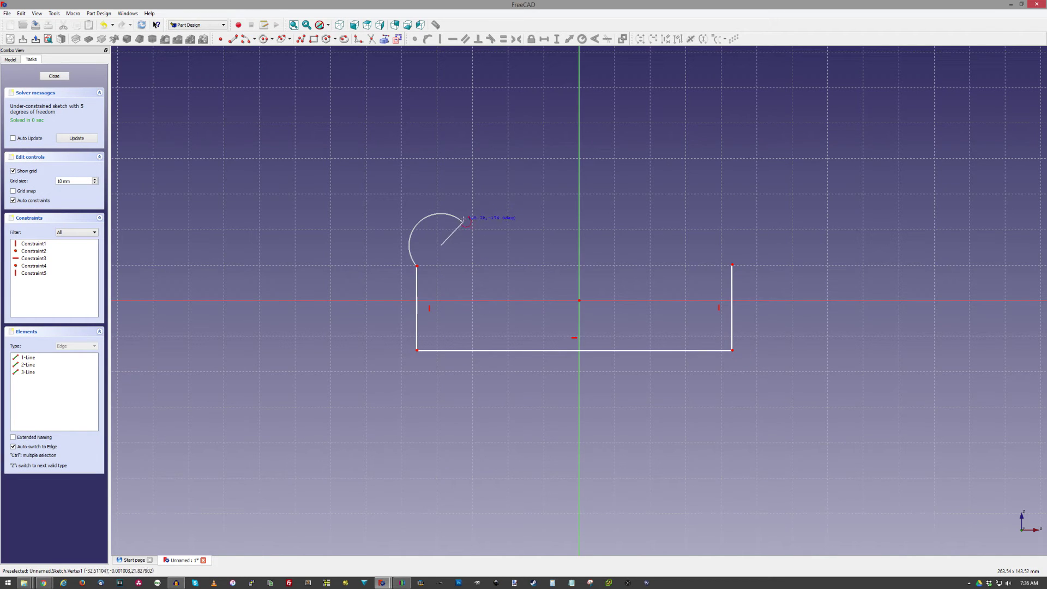
click(453, 216)
click(689, 243)
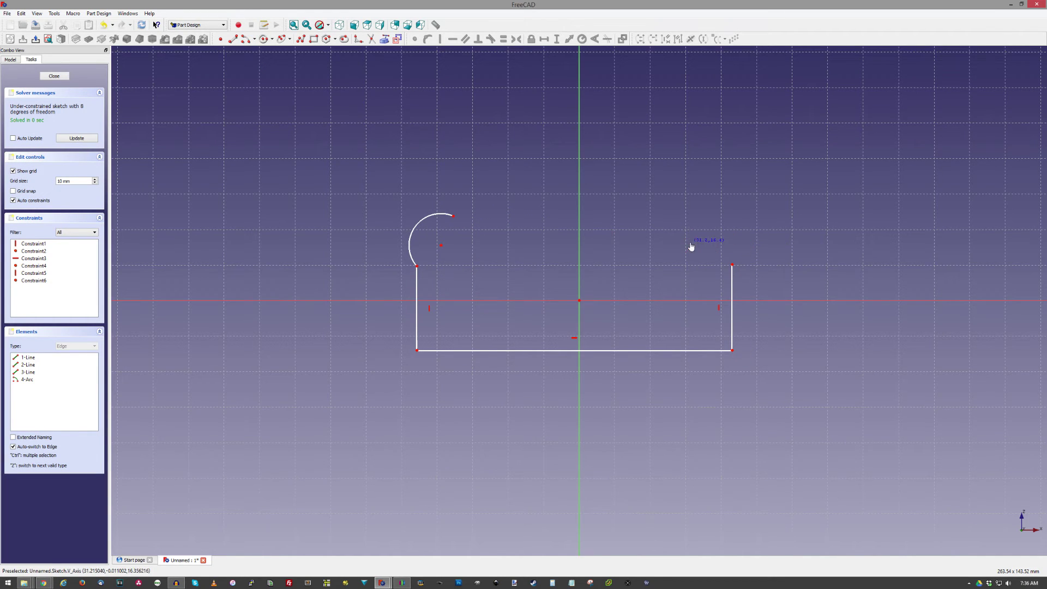
click(732, 265)
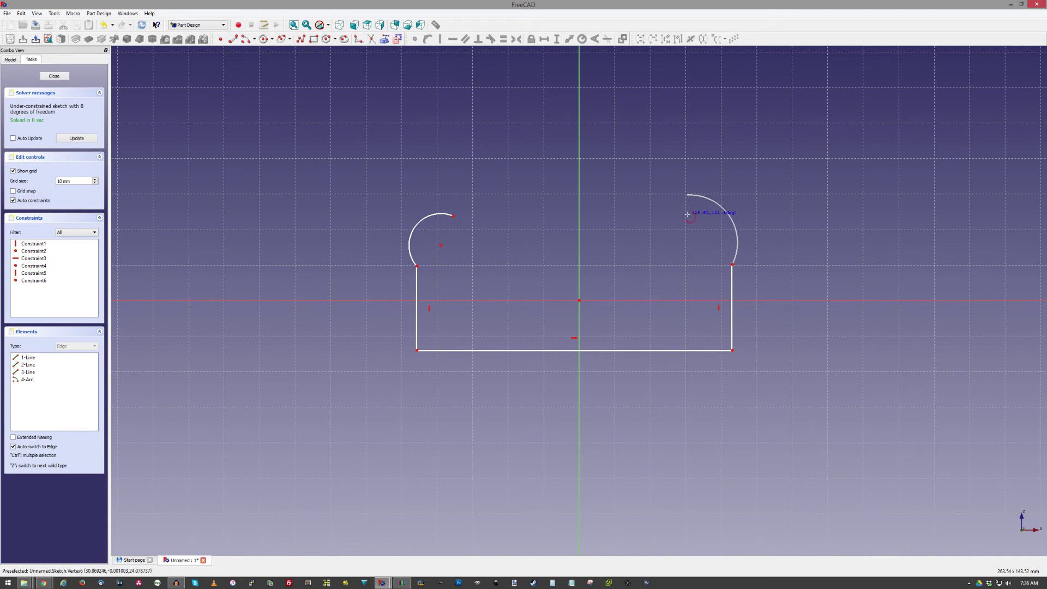
click(686, 194)
Join the two arc ends with a top line and constrain it horizontal.
click(232, 38)
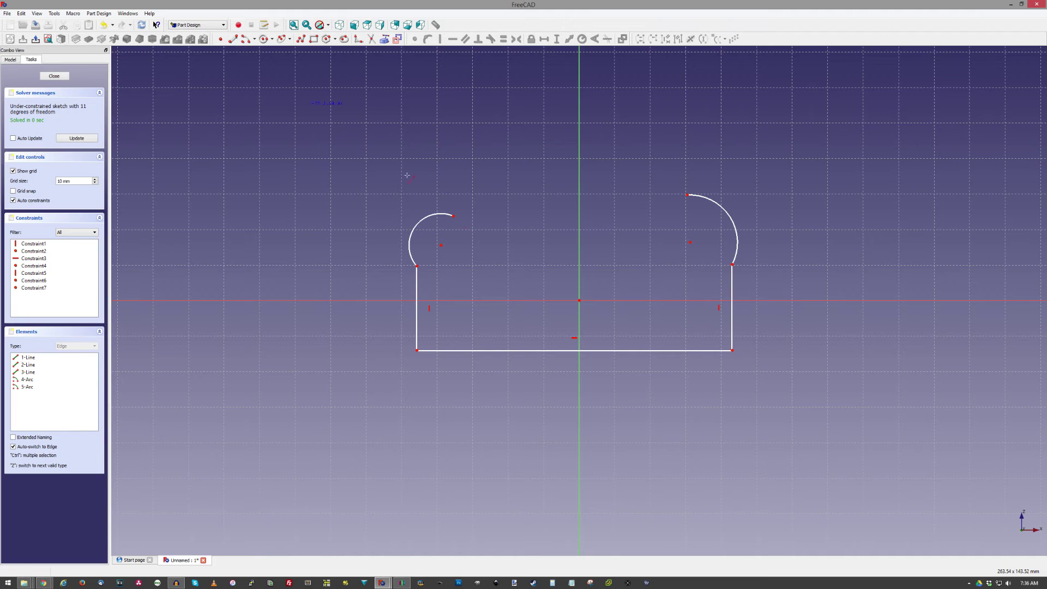
click(453, 215)
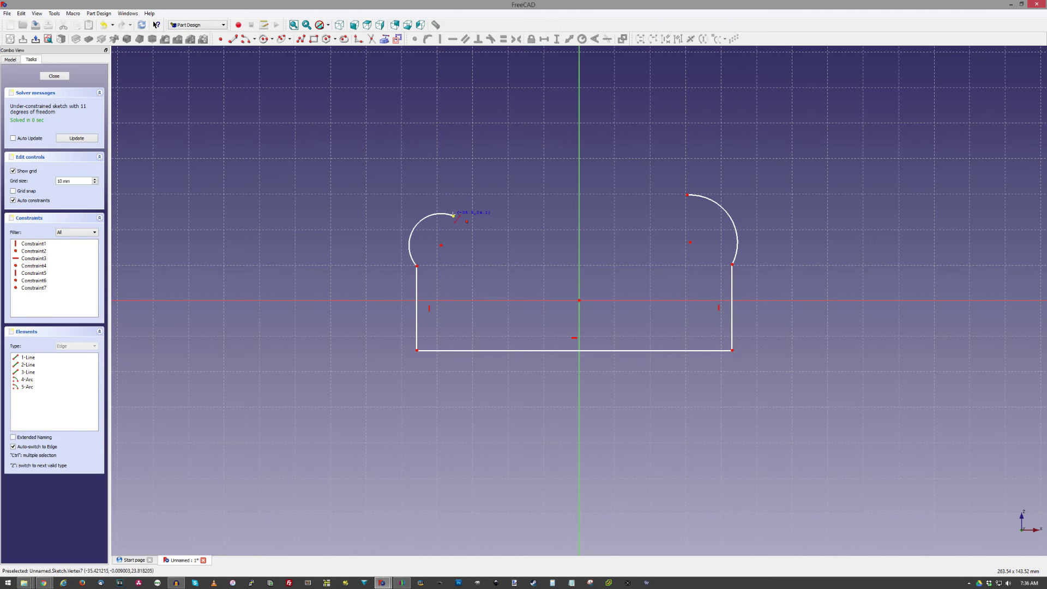
click(687, 194)
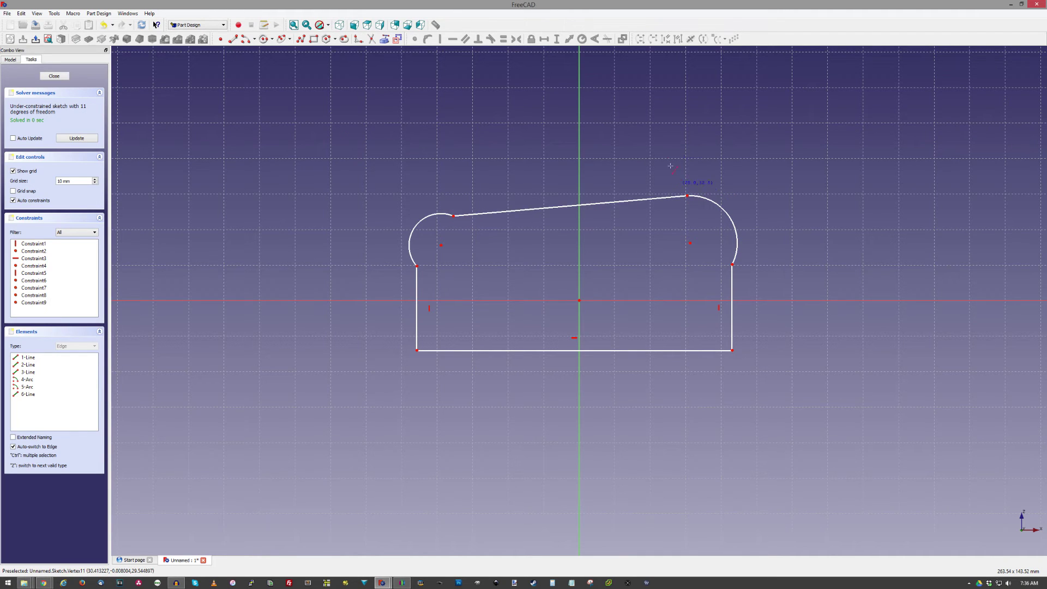
click(537, 208)
click(453, 39)
Drag the arc centres to reshape both rounded corners.
drag(441, 236, 464, 262)
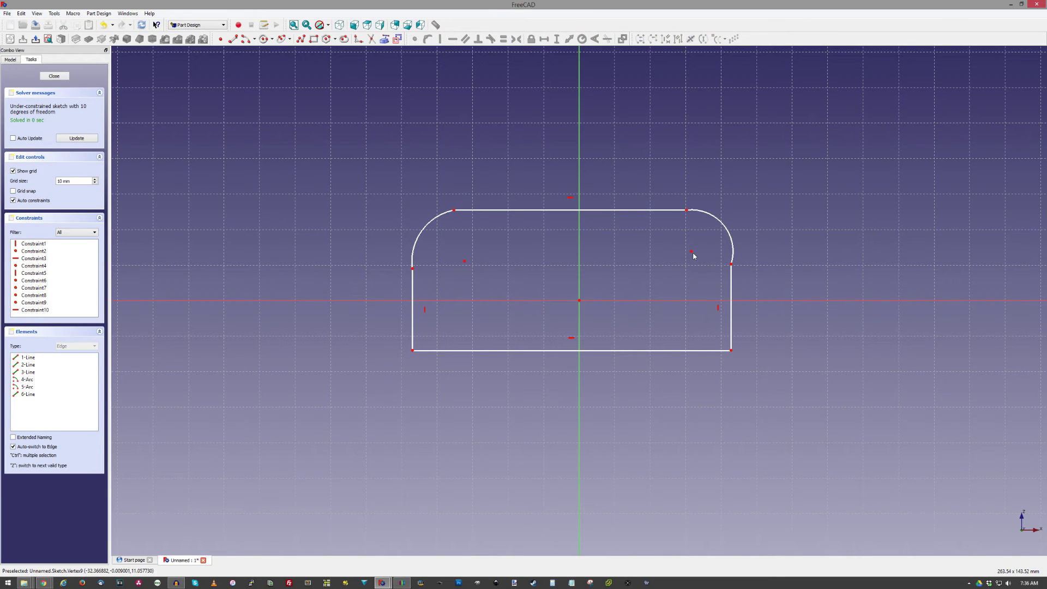
drag(692, 249, 690, 265)
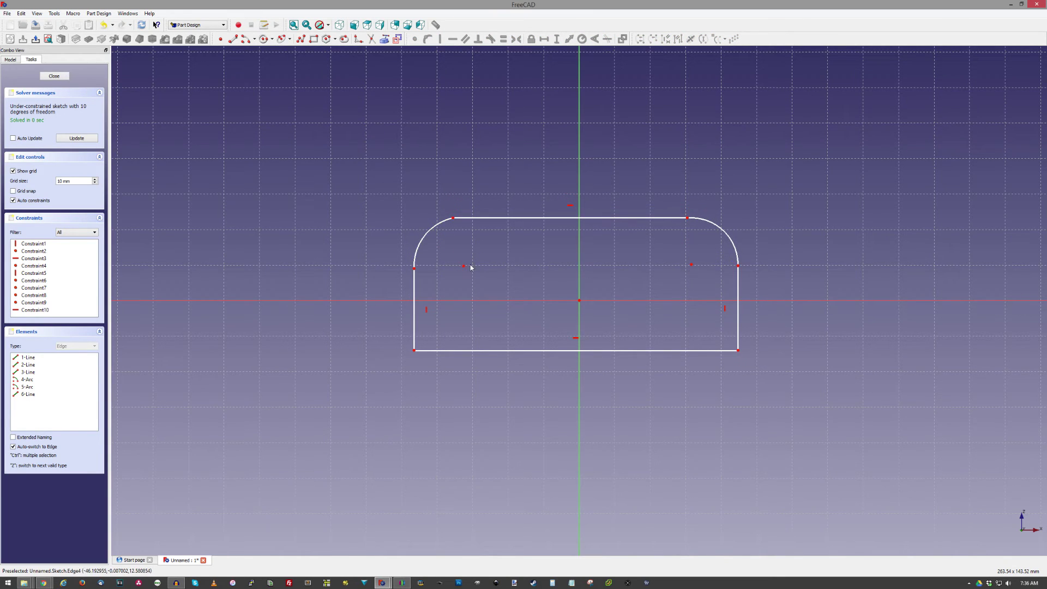
mouse_move(462, 266)
mouse_down()
mouse_move(449, 272)
mouse_move(460, 275)
mouse_move(453, 266)
mouse_up()
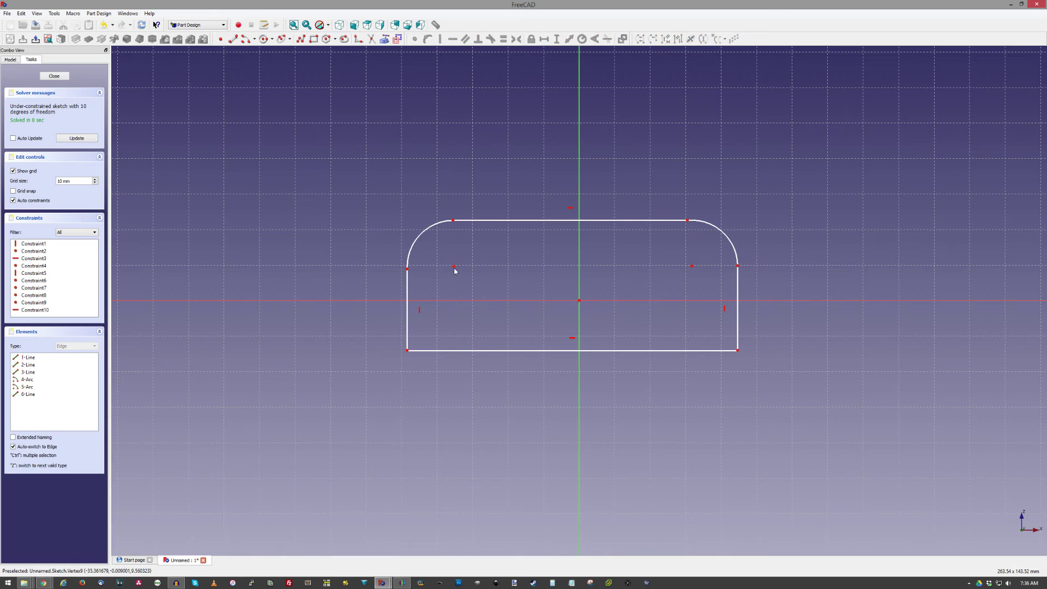
drag(454, 270, 404, 273)
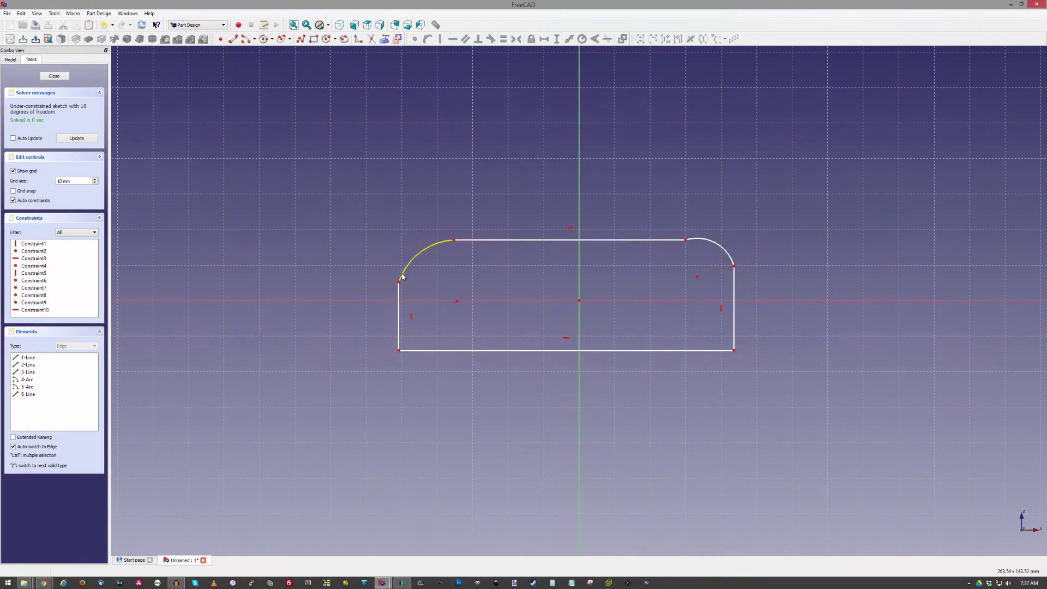
Drag the left arc's centre down to enlarge the corner and flatten the outline.
drag(432, 276, 456, 306)
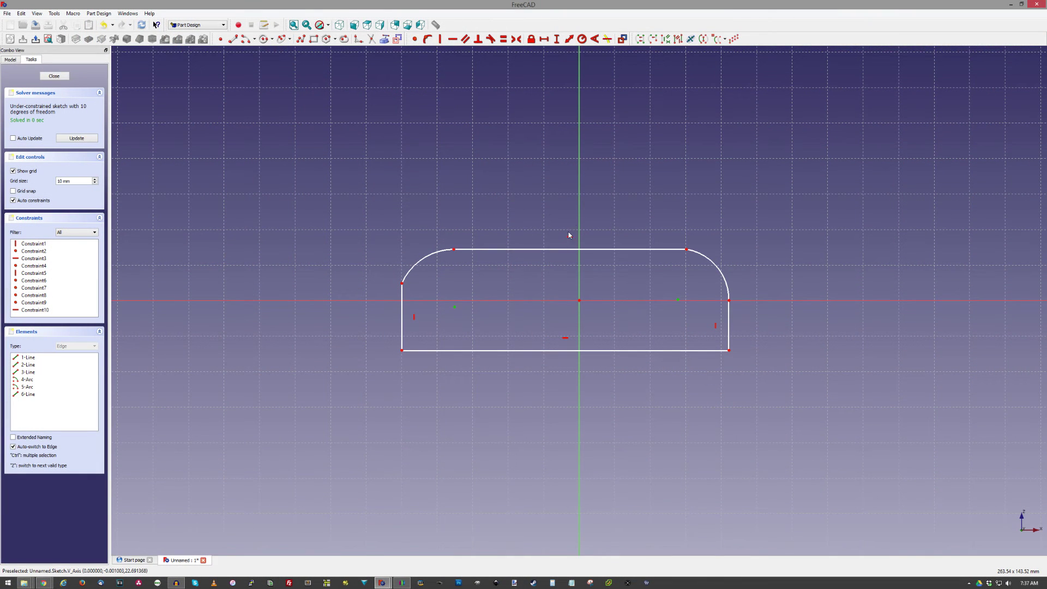
Put a side vertex on the horizontal axis with a 0 mm vertical distance.
click(516, 39)
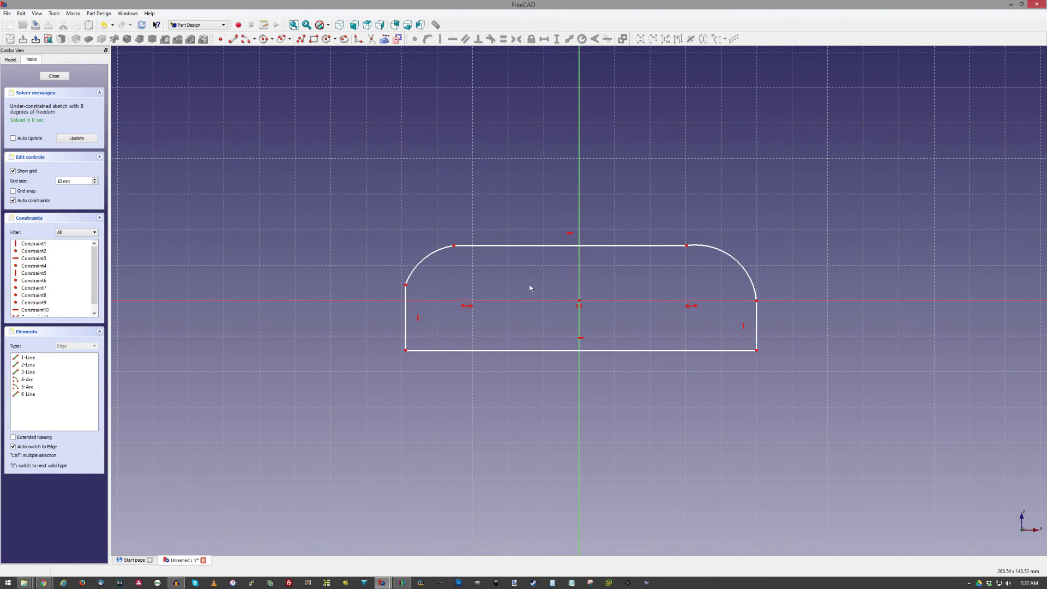
click(464, 300)
click(459, 302)
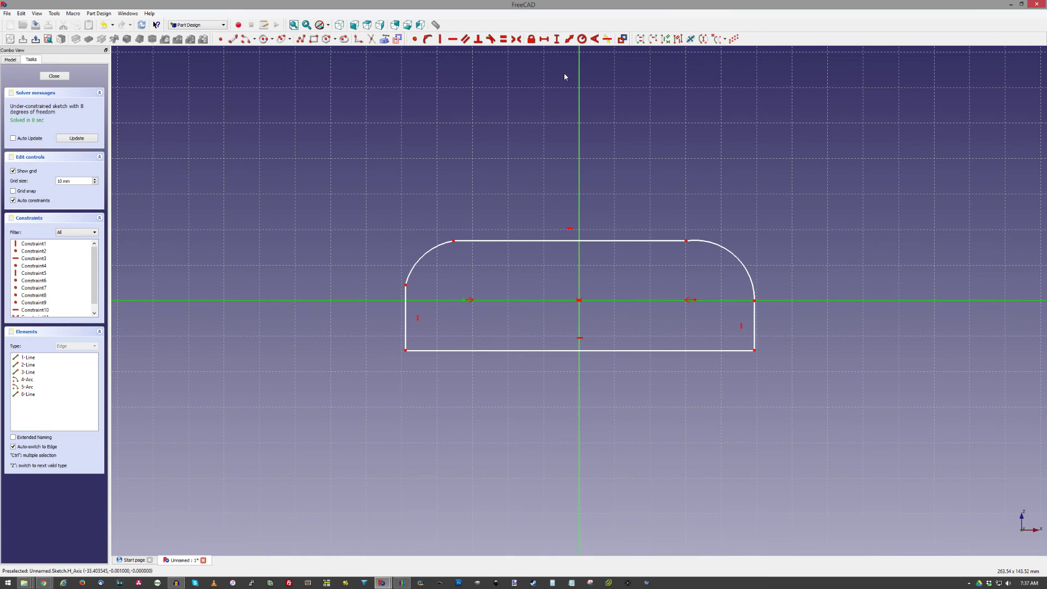
click(556, 39)
text(0.230372)
key(Return)
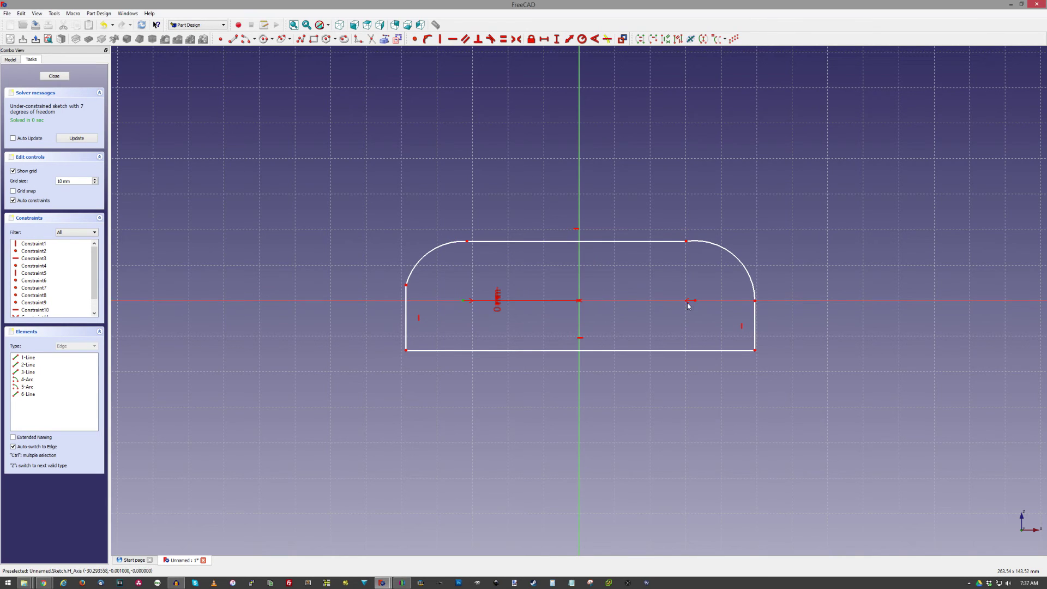
Set a 17 mm horizontal distance between the arc centres and narrow the profile.
click(696, 304)
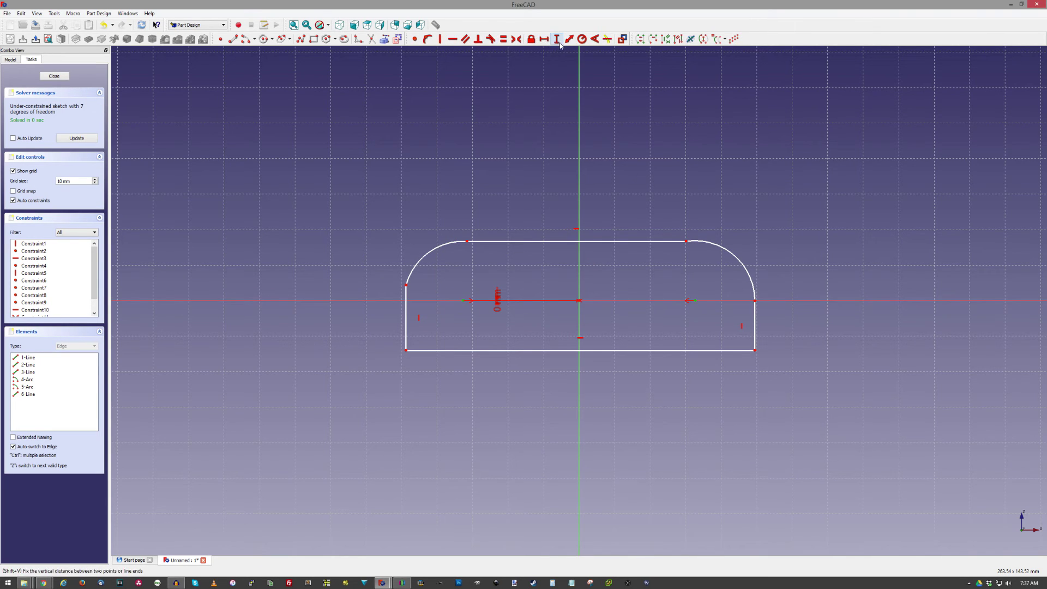
click(543, 39)
text(17)
key(Return)
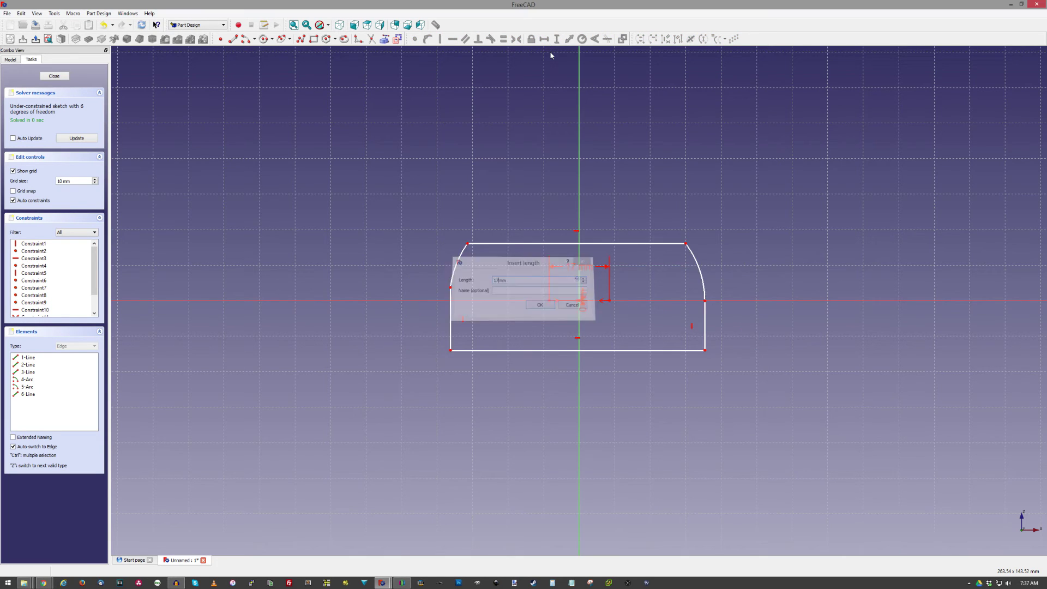
scroll(459, 231, up, 2)
drag(884, 279, 707, 298)
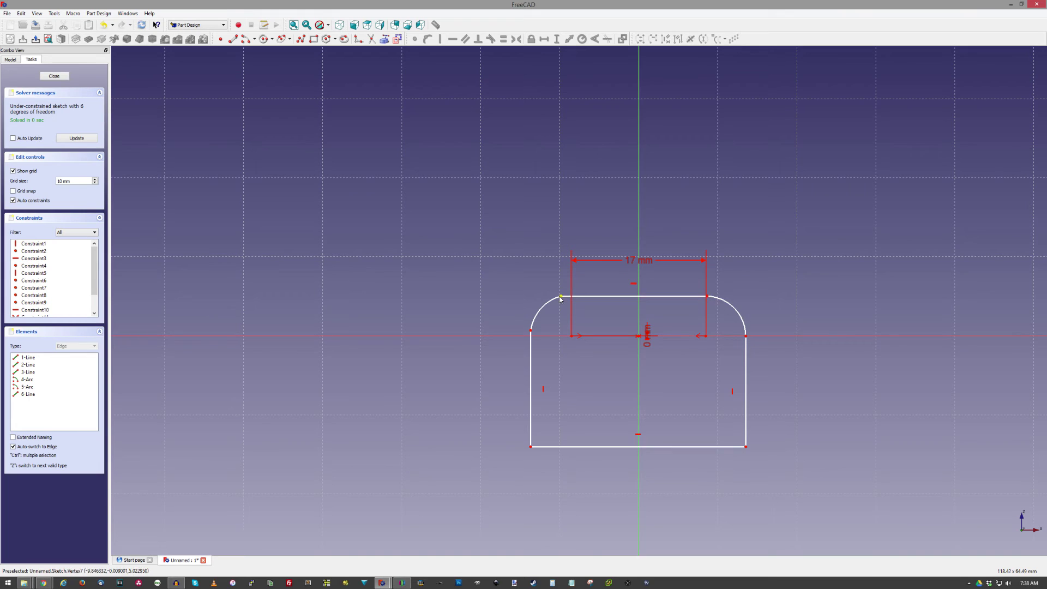
Make the top vertices symmetric about the vertical axis.
click(707, 297)
ctrl+click(639, 243)
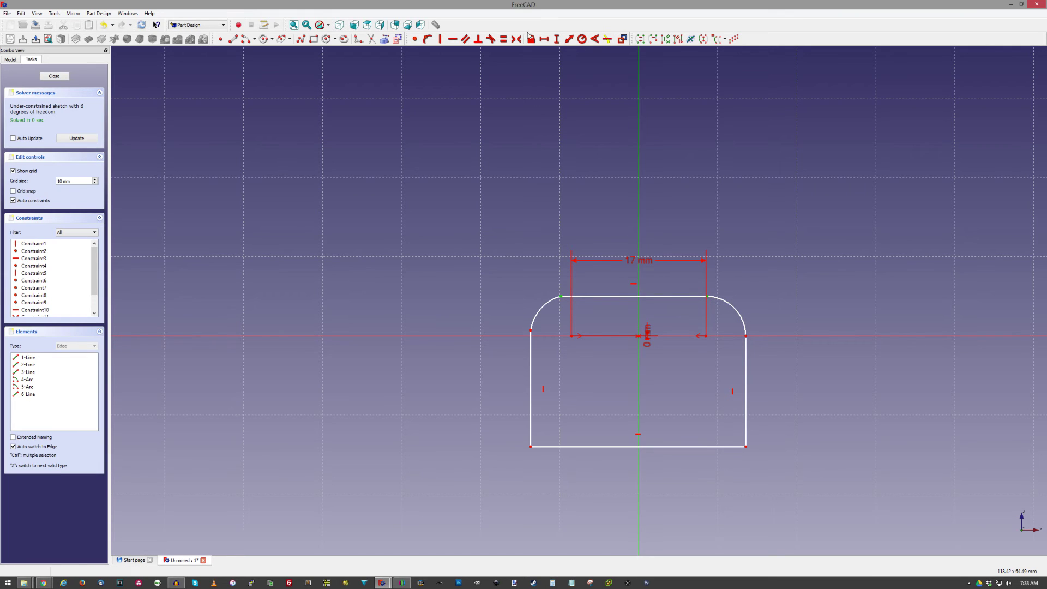
key(s)
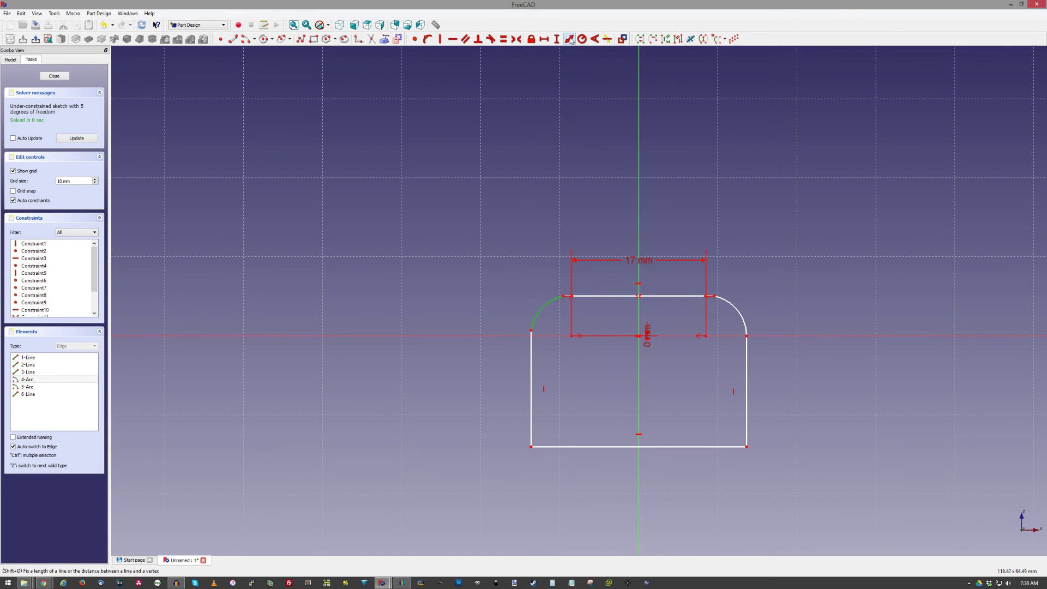
click(593, 40)
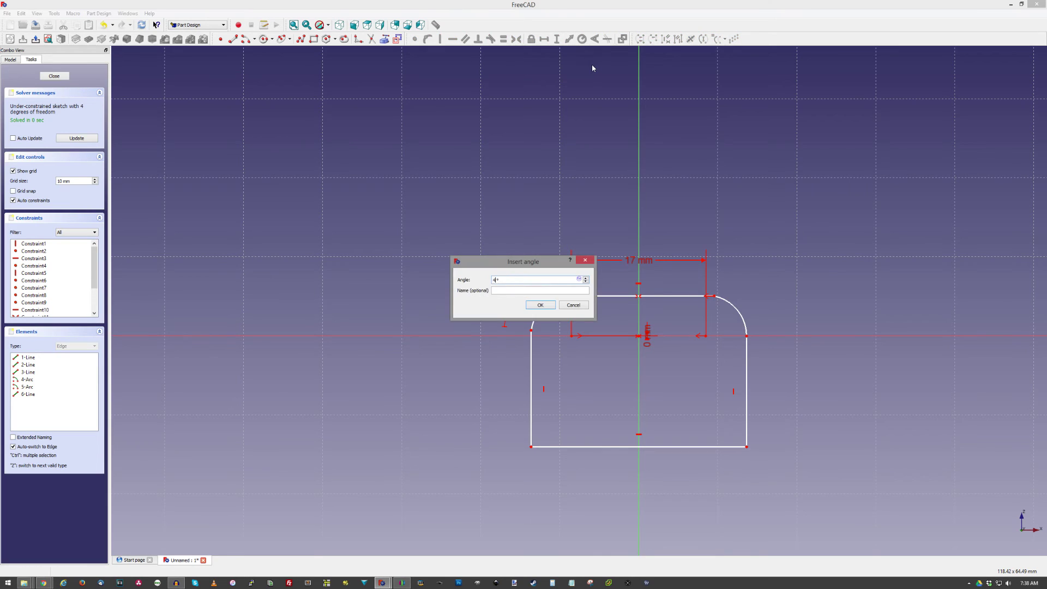
key(Escape)
Give the top-left corner arc a 4 mm radius.
click(542, 306)
click(581, 39)
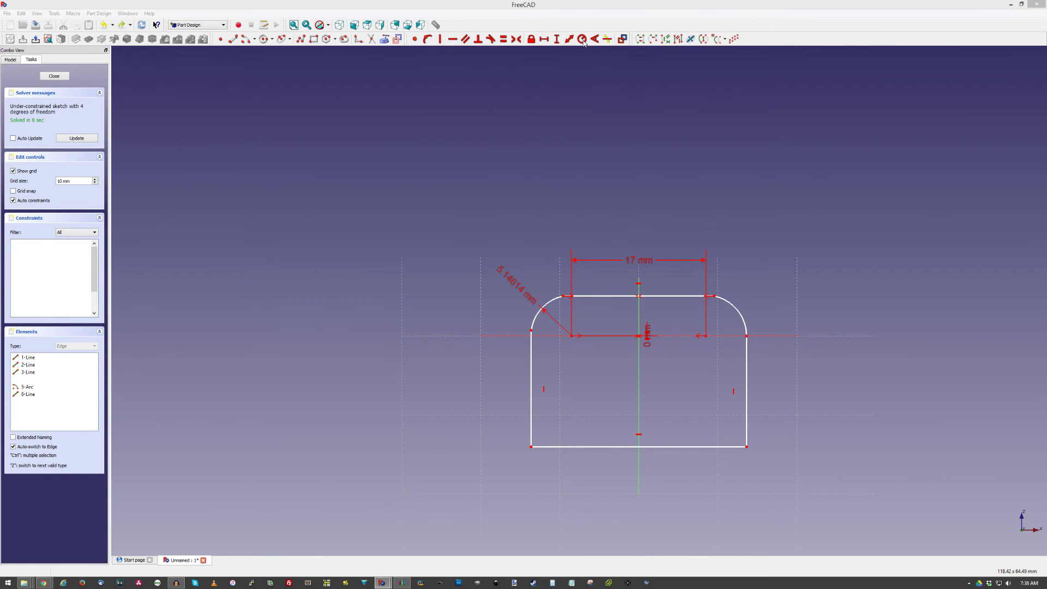
key(End)
key(ctrl+a)
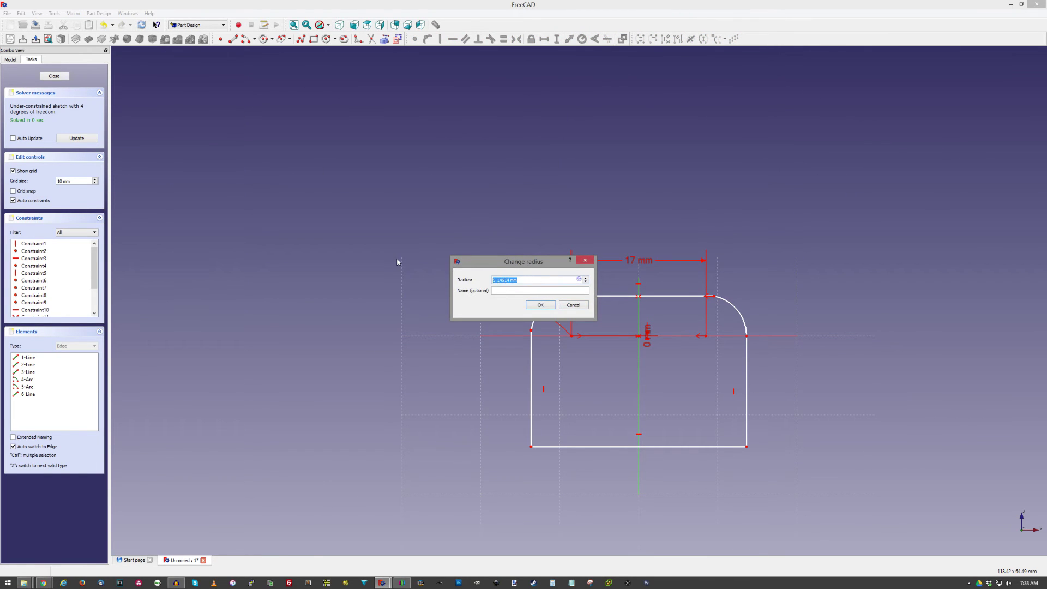
text(4)
key(Return)
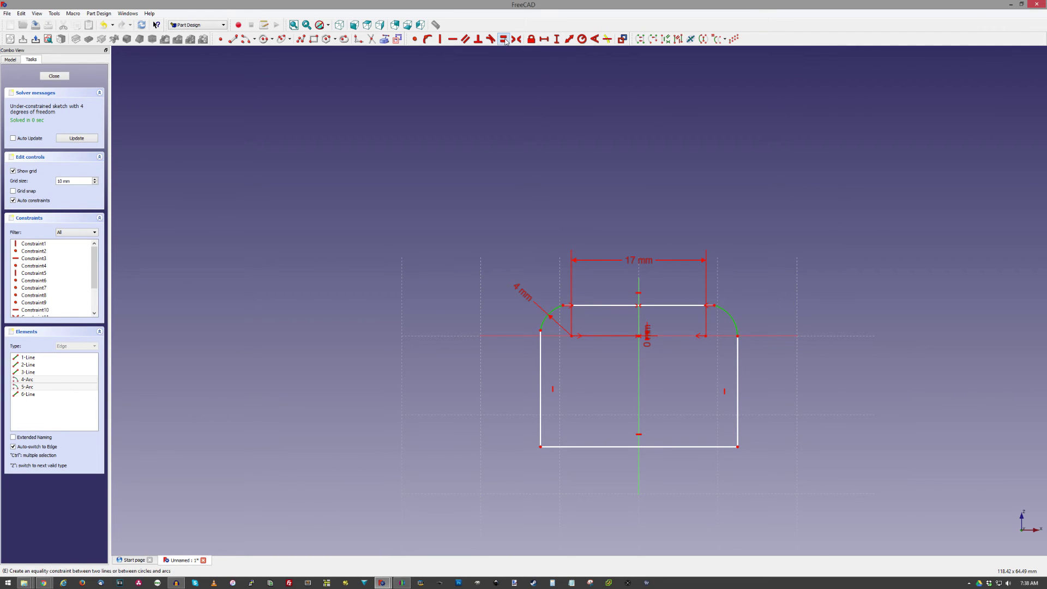
Add two 0 mm vertical distances so both arc centres align with the axis.
click(557, 39)
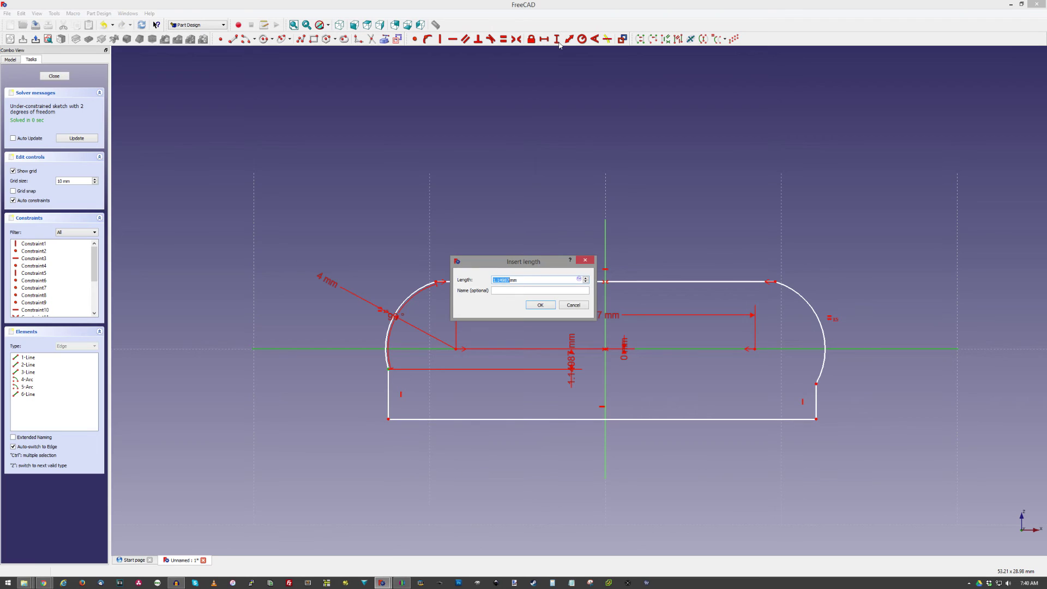
text(0)
key(Return)
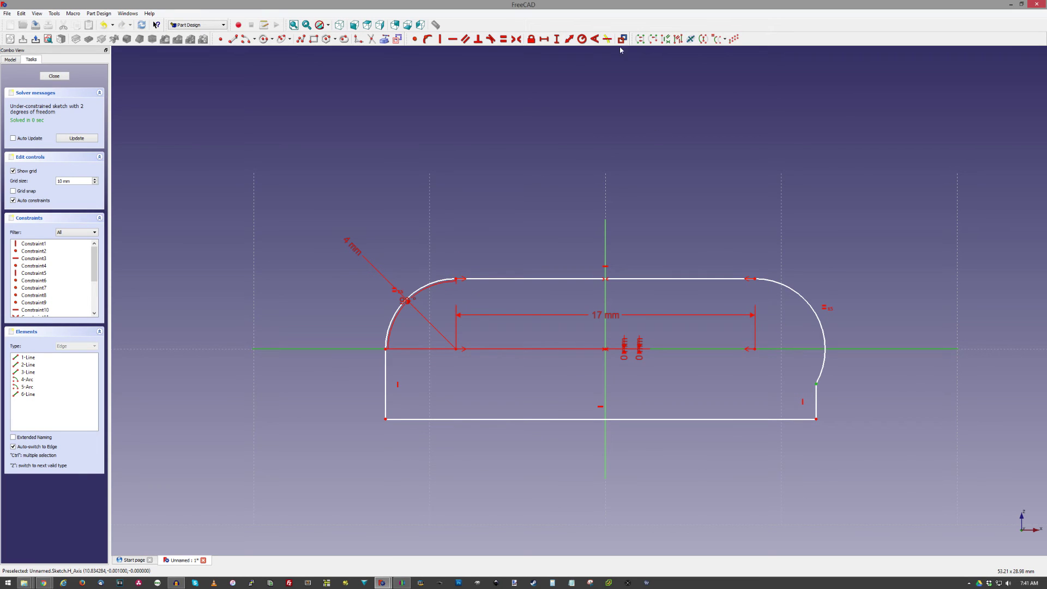
click(557, 40)
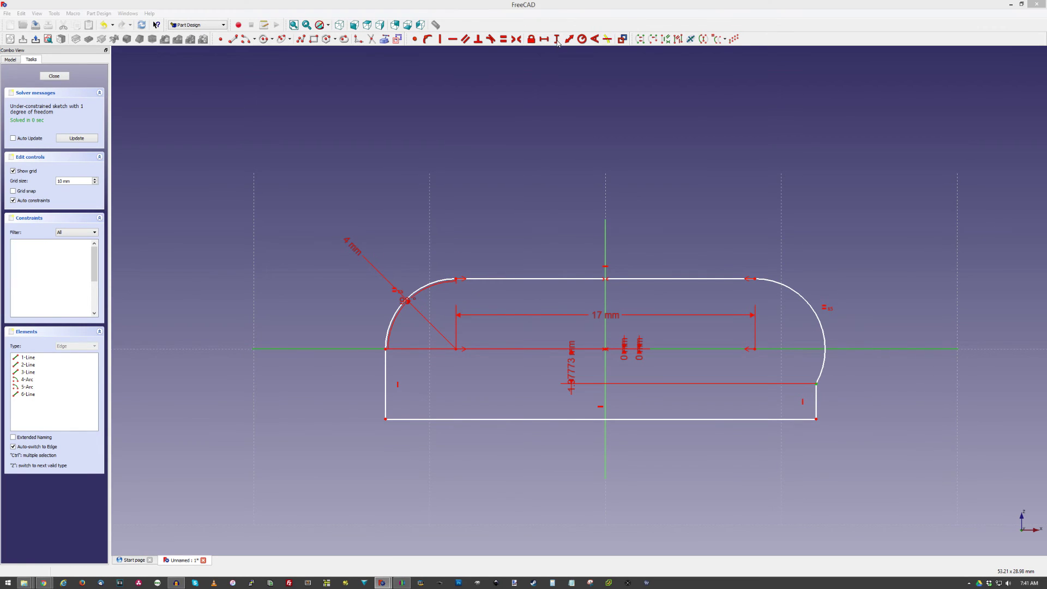
text(0mm)
key(Return)
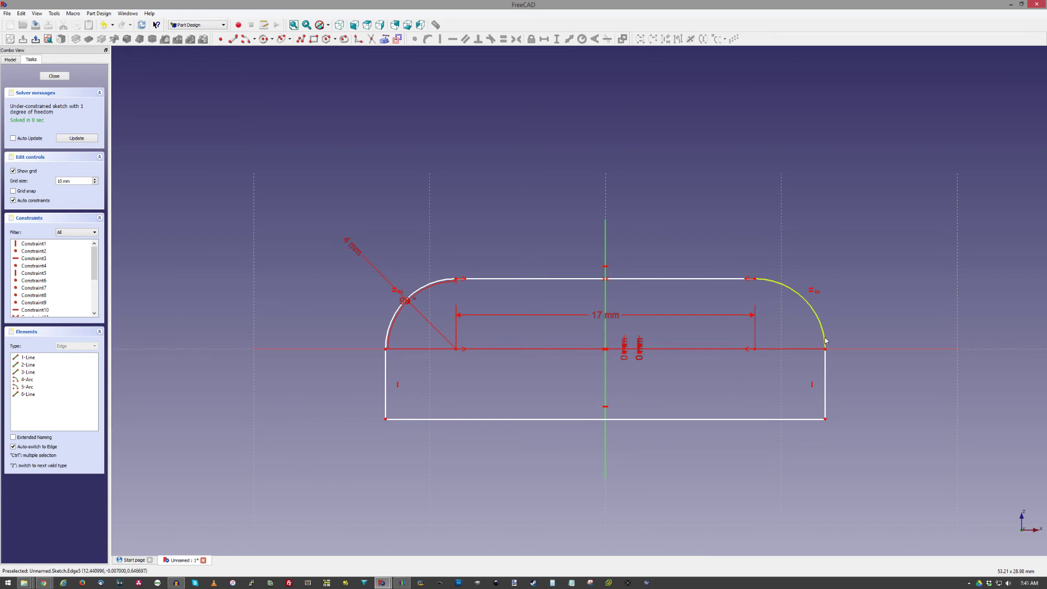
Set the profile's height to 8 mm, fully constraining the sketch.
click(464, 280)
click(557, 41)
text(8)
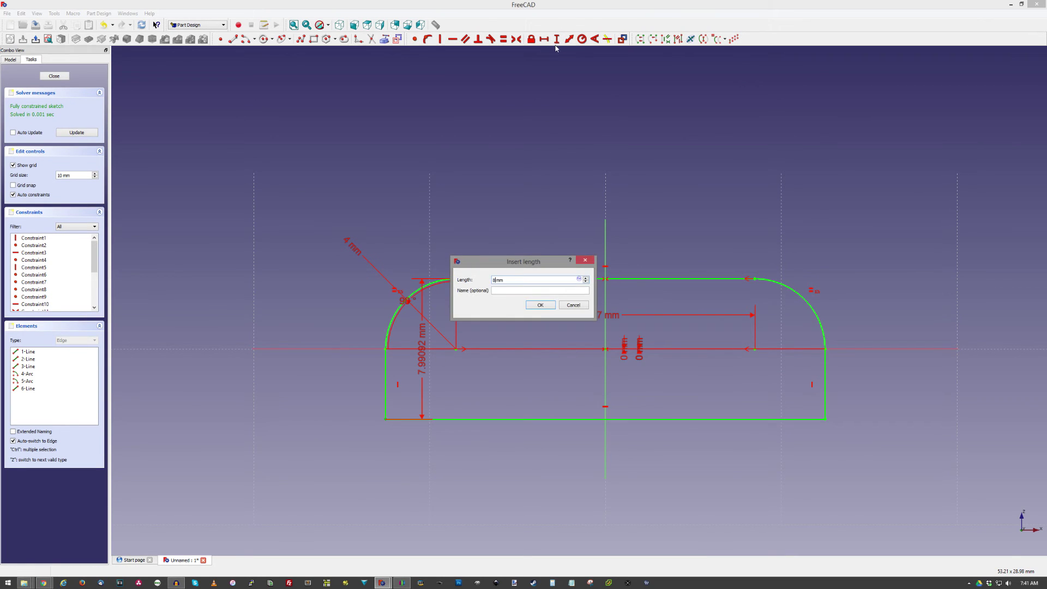
key(Return)
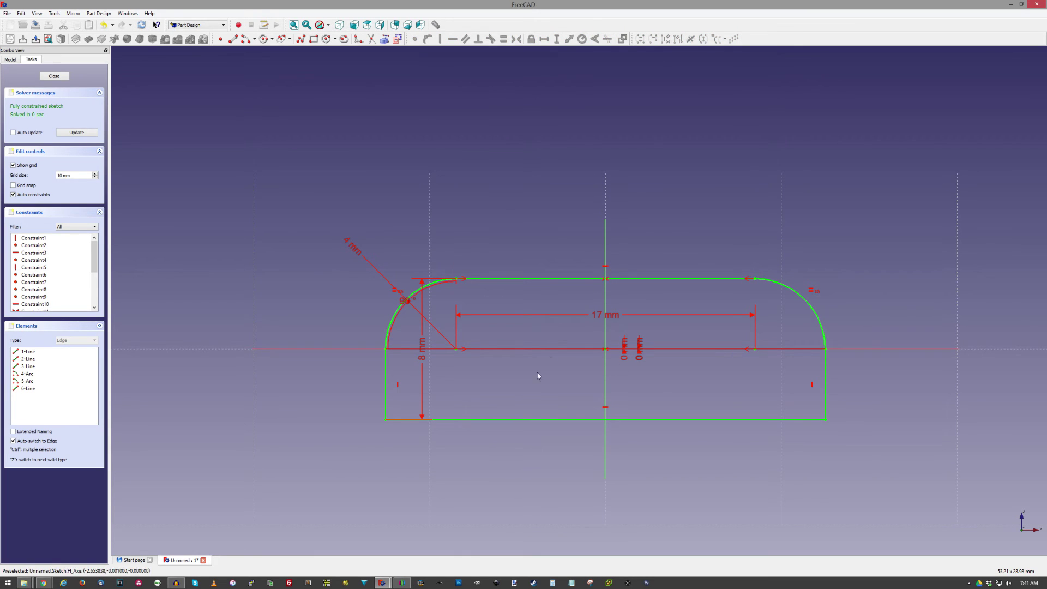
Close the rounded-top sketch, pad it into a solid block and view it in 3D.
click(55, 75)
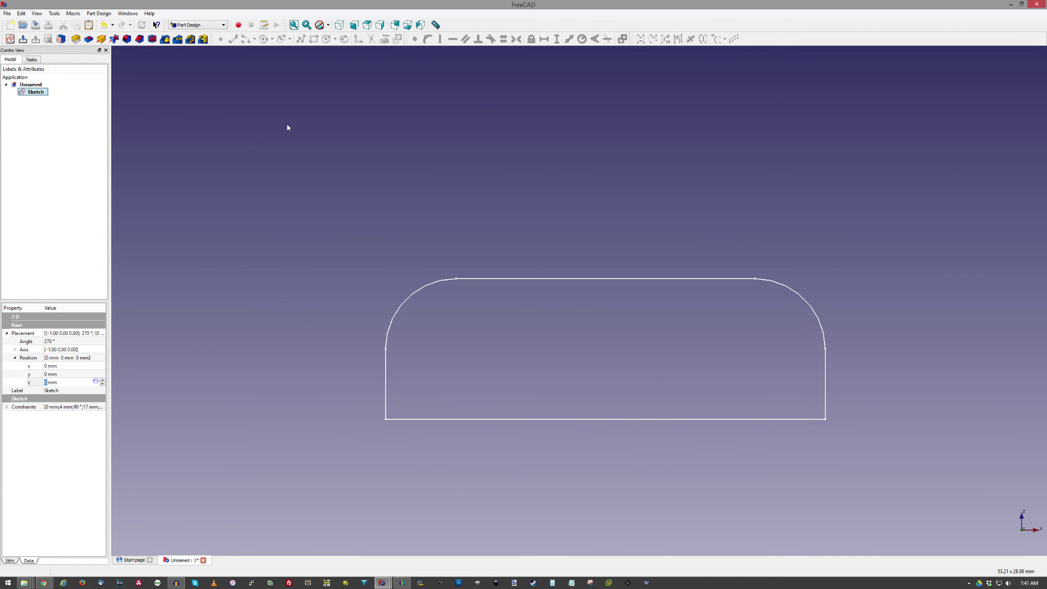
click(76, 38)
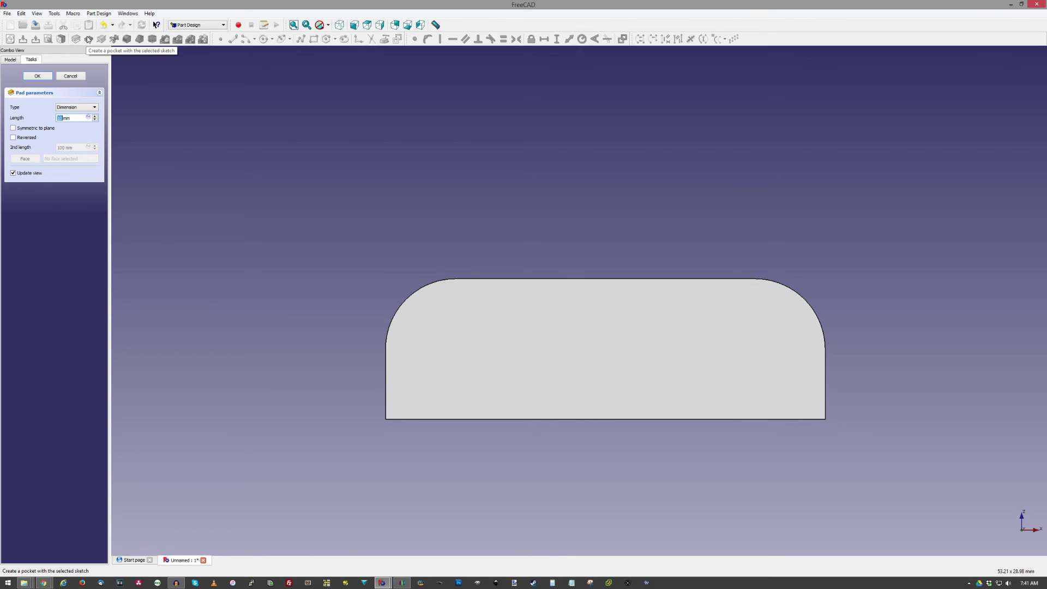
click(37, 76)
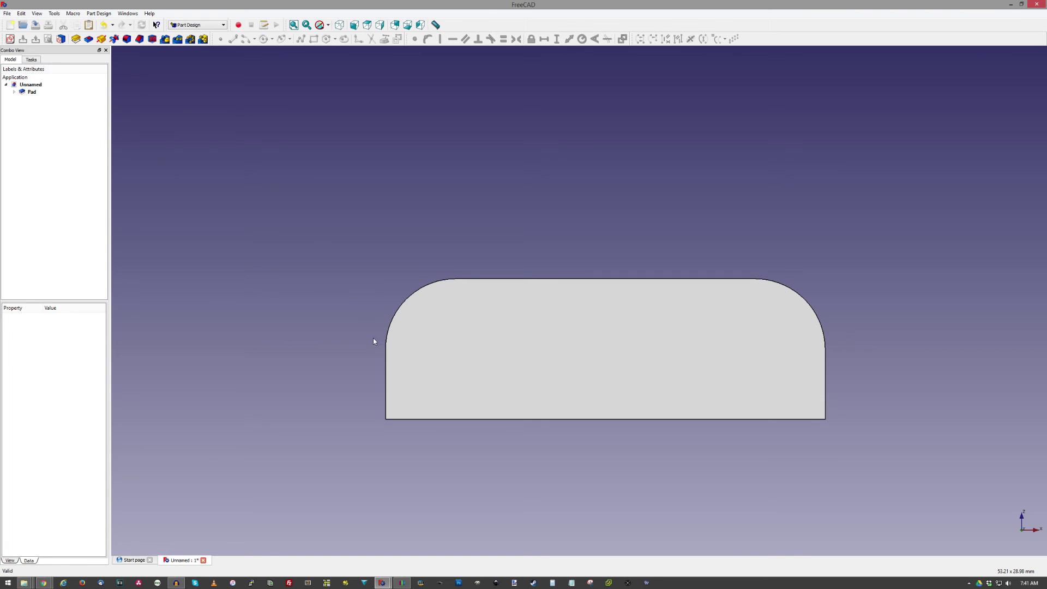
middle_drag(458, 204, 461, 435)
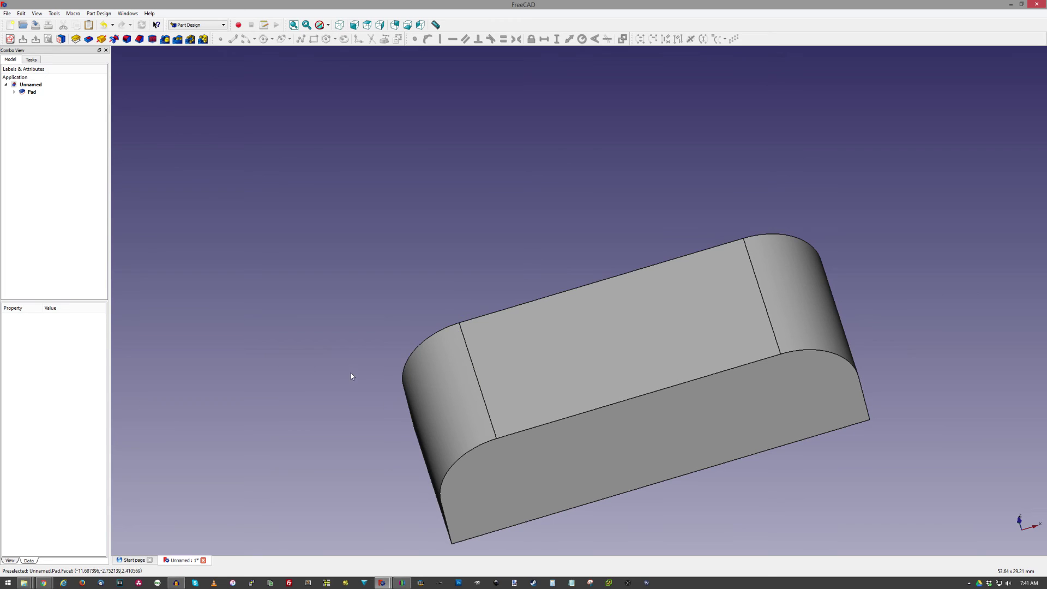
In the Part workbench, rotate the Cylinder 90° about the x axis.
key(0)
click(179, 26)
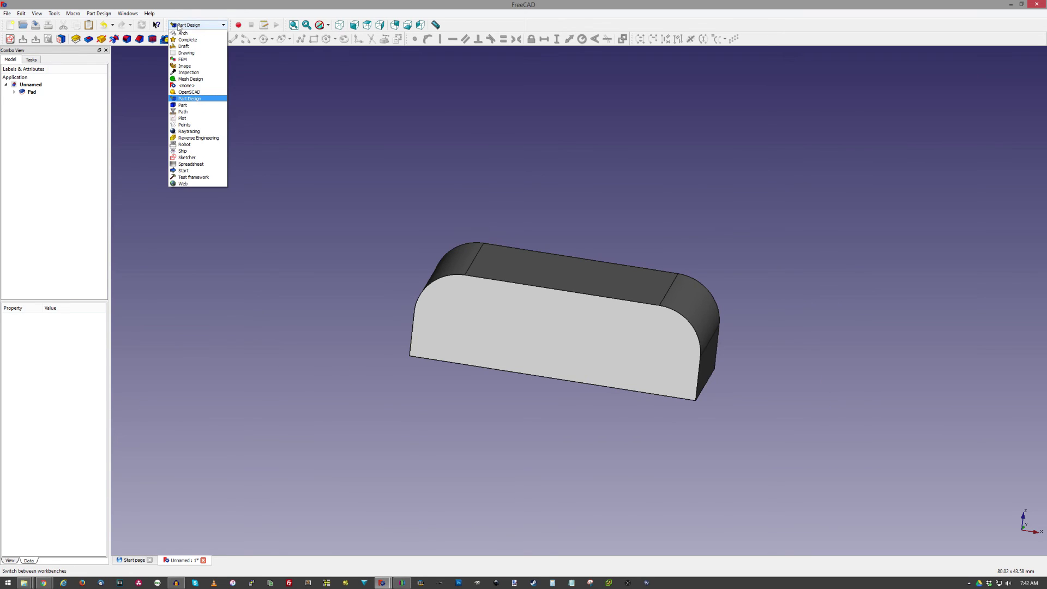
click(182, 104)
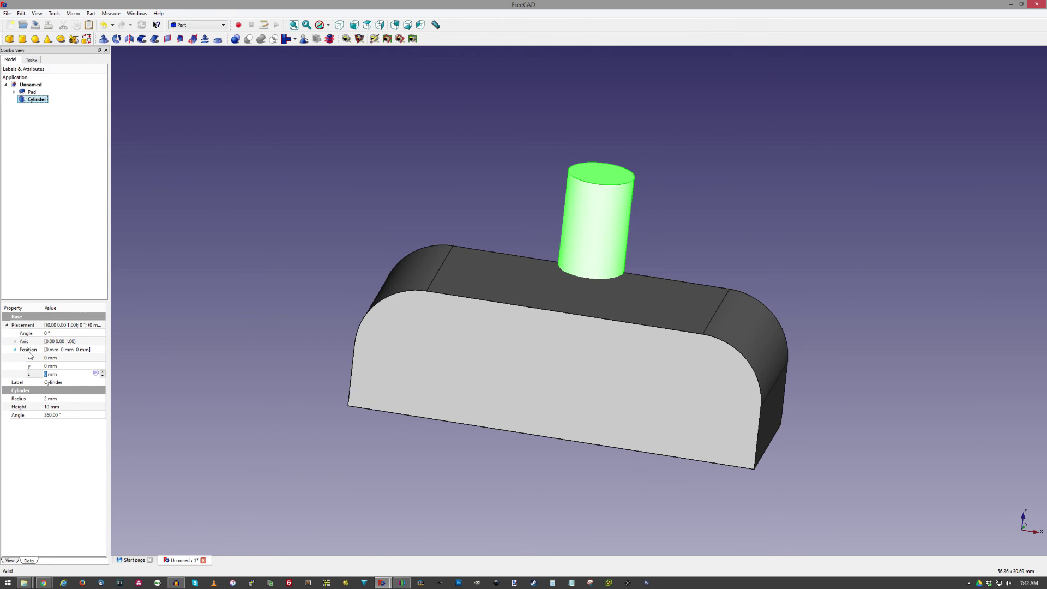
click(14, 342)
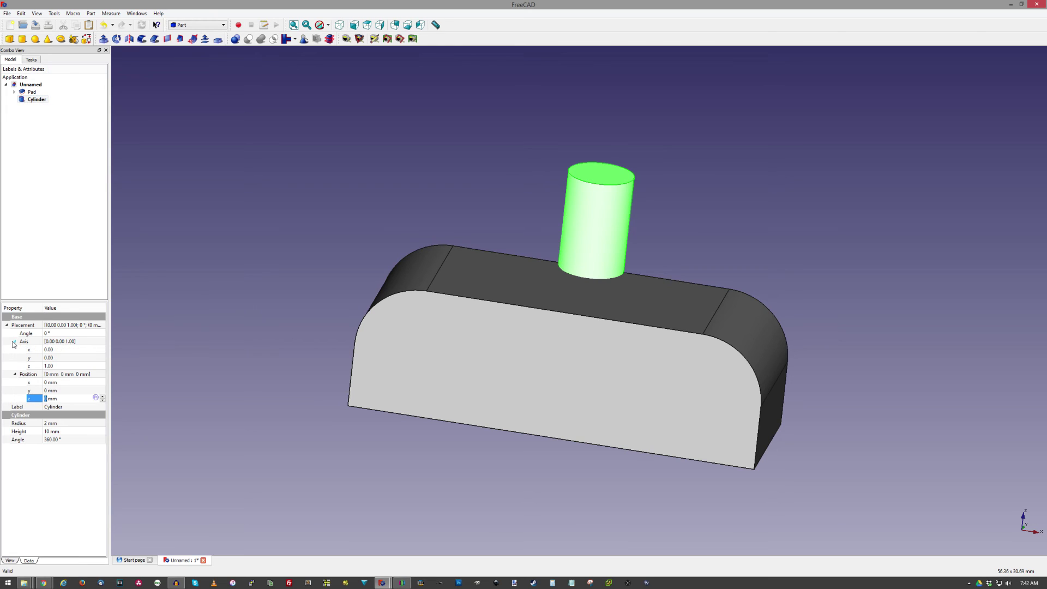
click(48, 349)
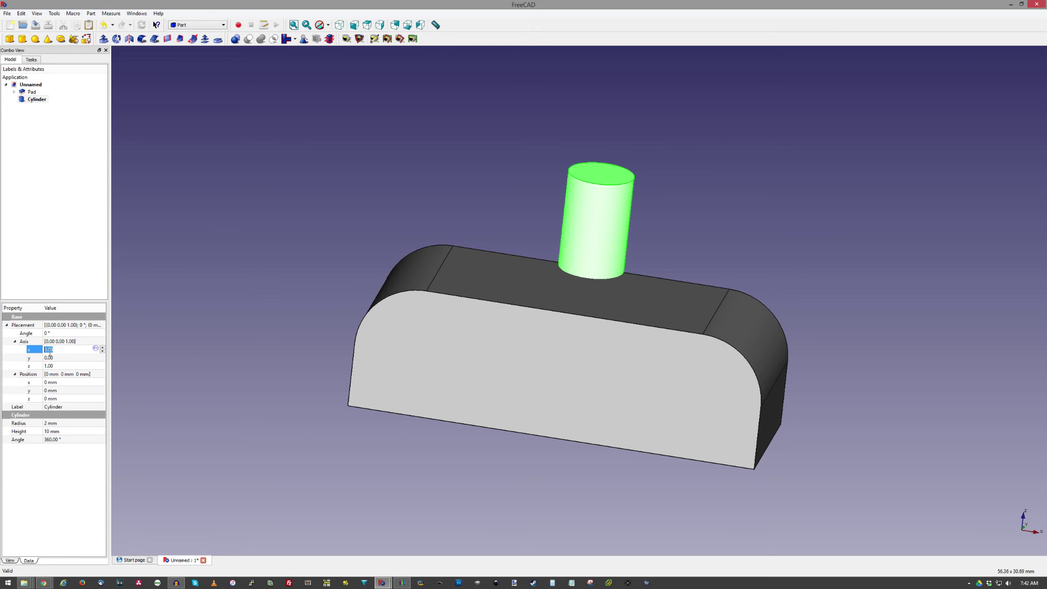
text(1)
click(52, 365)
text(0)
click(48, 333)
text(90)
Copy-paste the rotated cylinder as Cylinder001 and hide it.
right_click(37, 99)
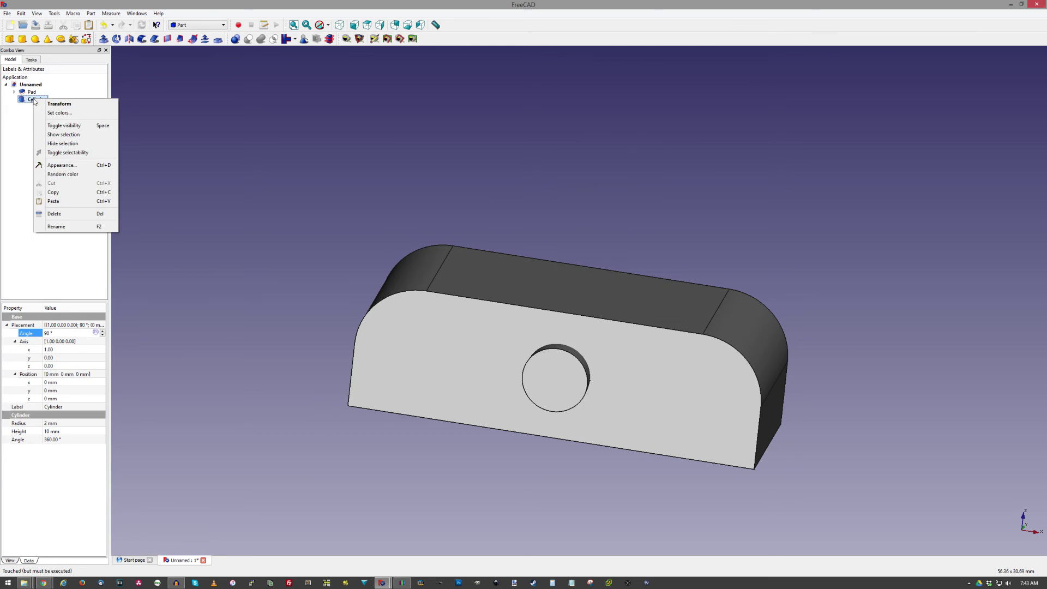
click(53, 193)
key(ctrl+v)
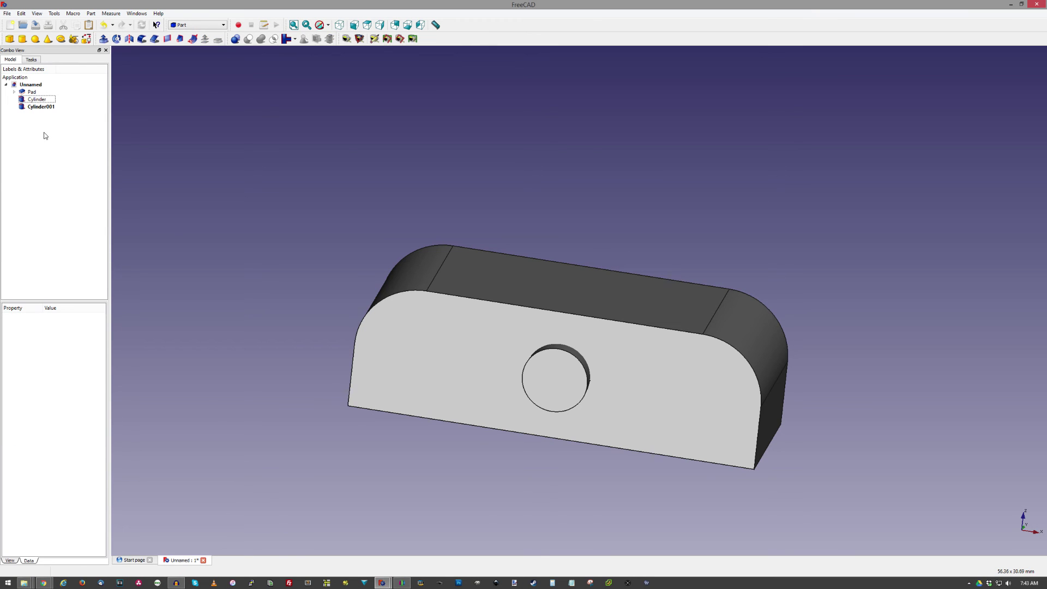
click(41, 108)
right_click(41, 109)
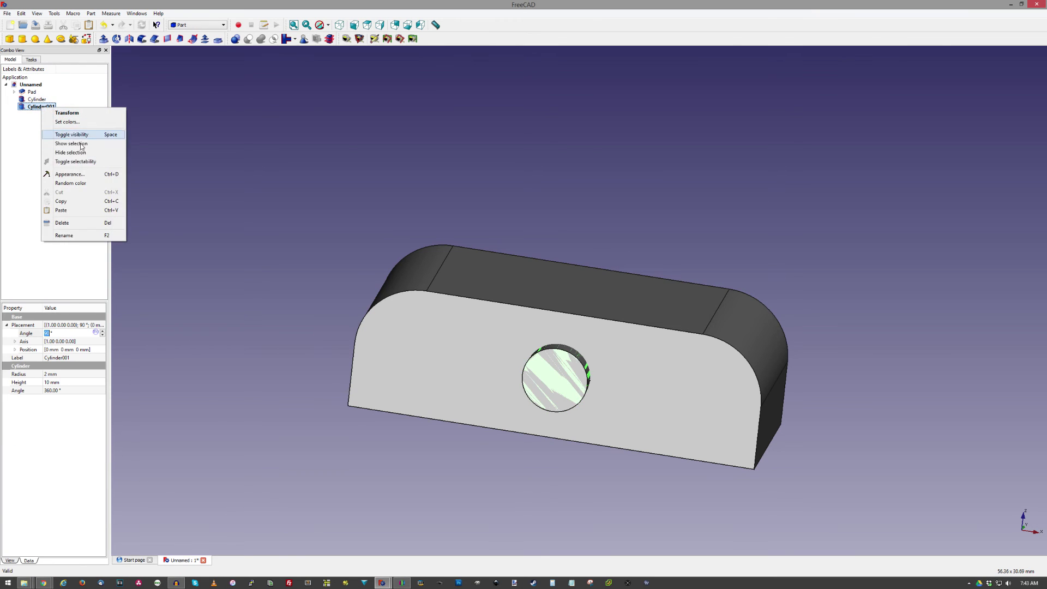
click(72, 135)
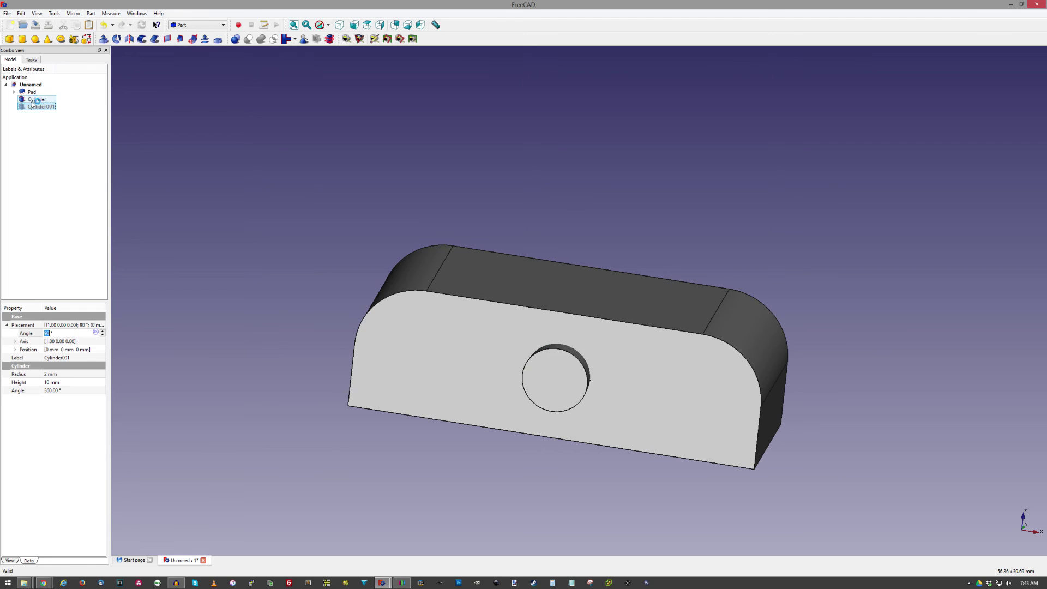
click(37, 100)
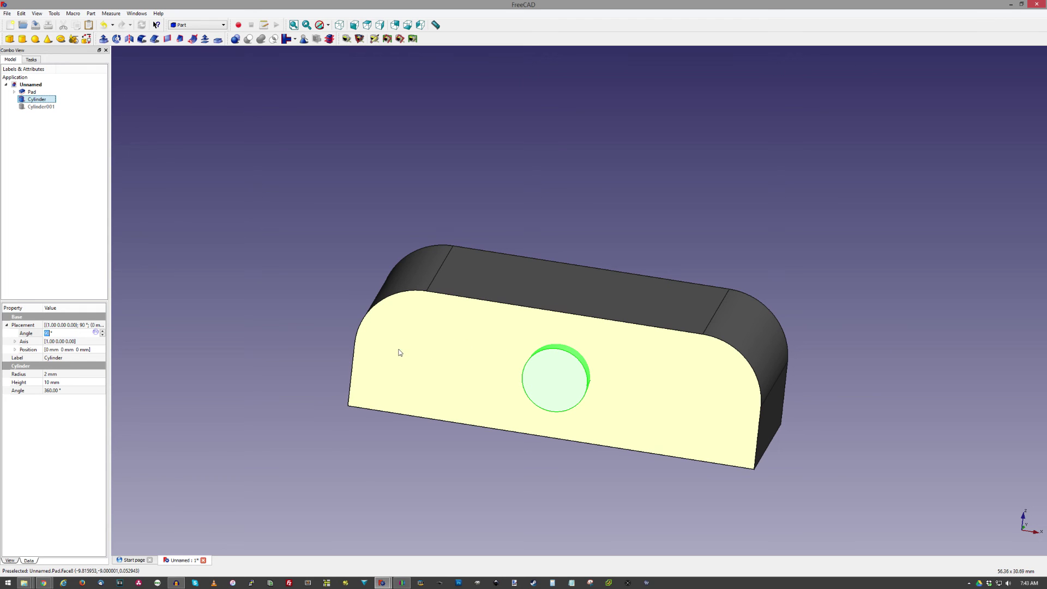
Set the Cylinder's radius to 5 mm and height to 3 mm.
click(40, 107)
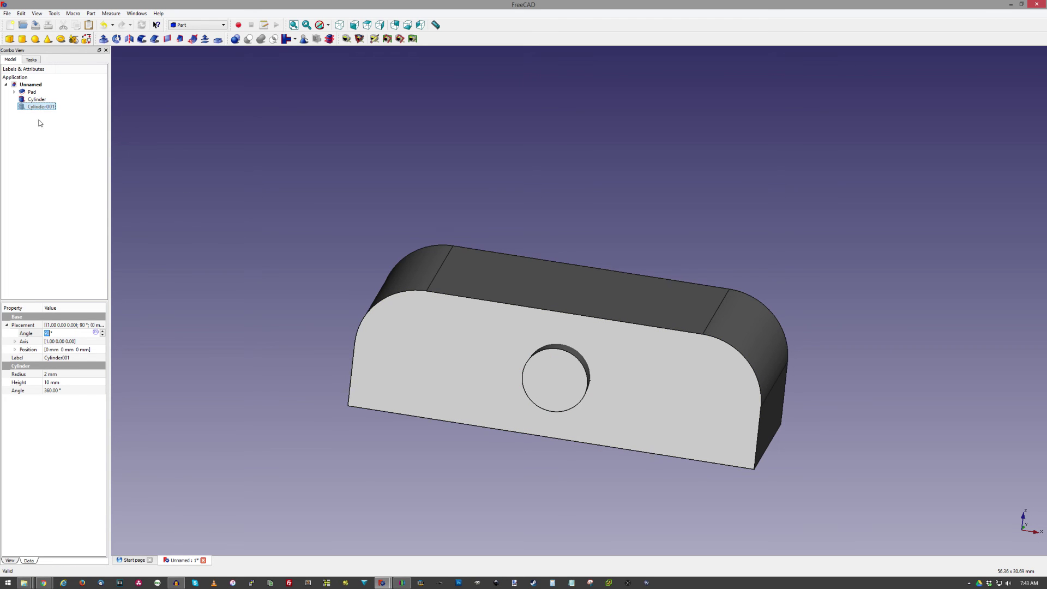
click(46, 375)
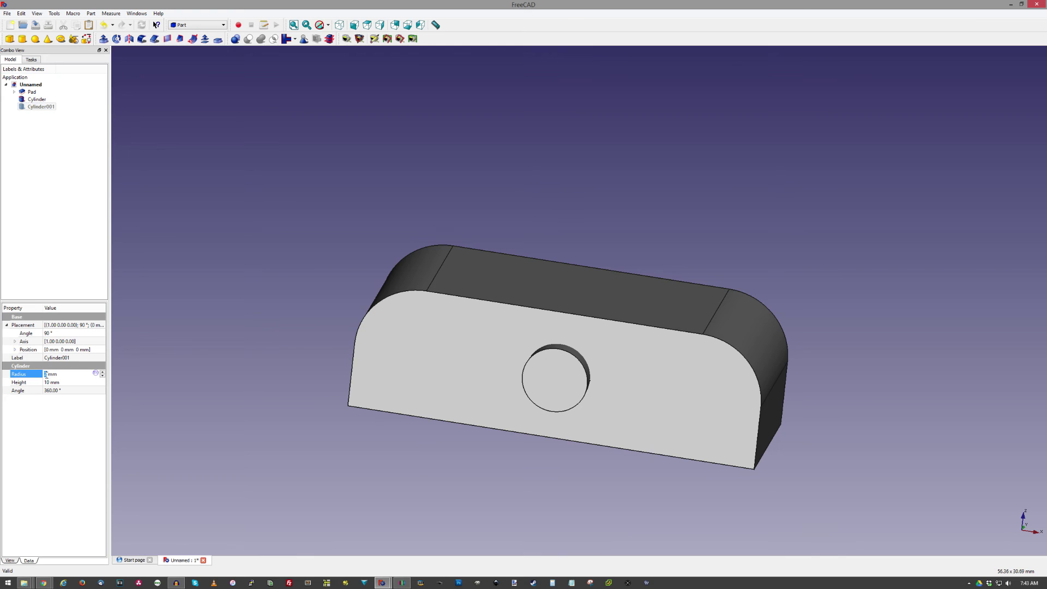
text(1.5)
click(34, 100)
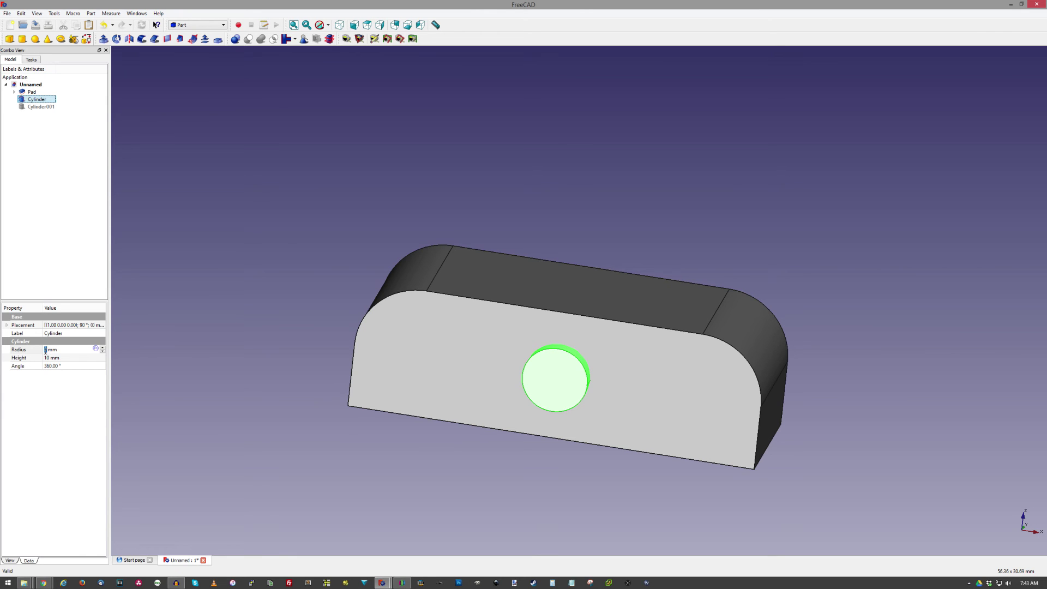
text(5)
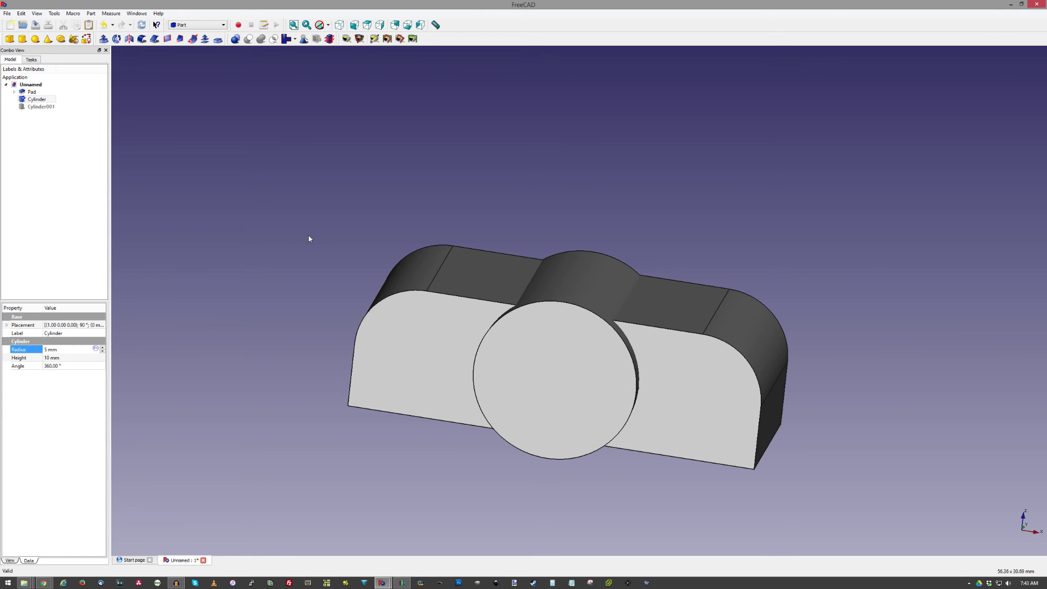
click(52, 358)
text(3)
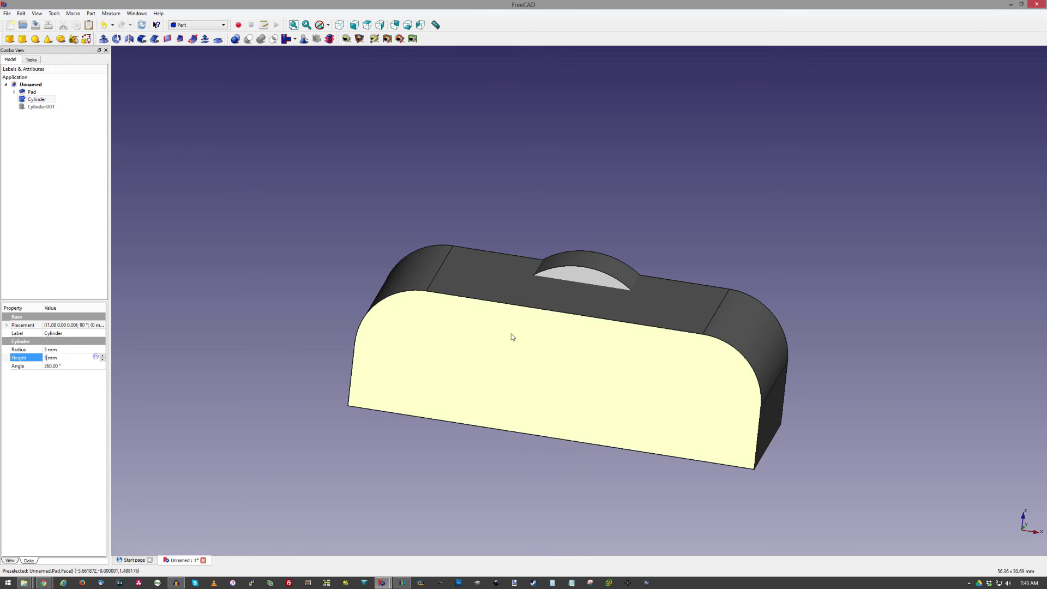
Position the Cylinder at x −8.5, y −3 and duplicate it as Cylinder002.
middle_drag(639, 196, 629, 261)
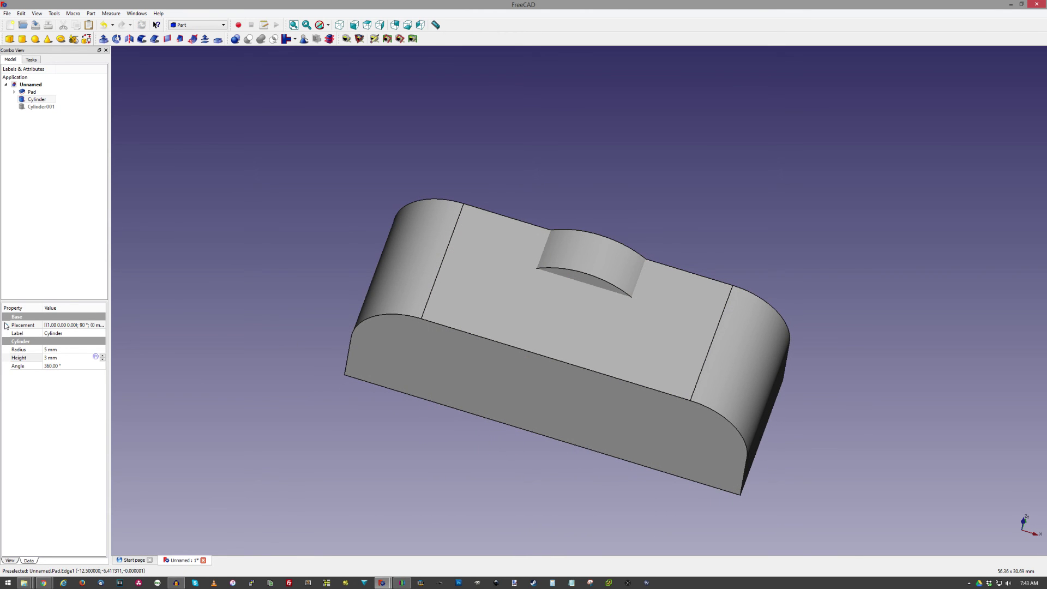
click(7, 325)
click(14, 350)
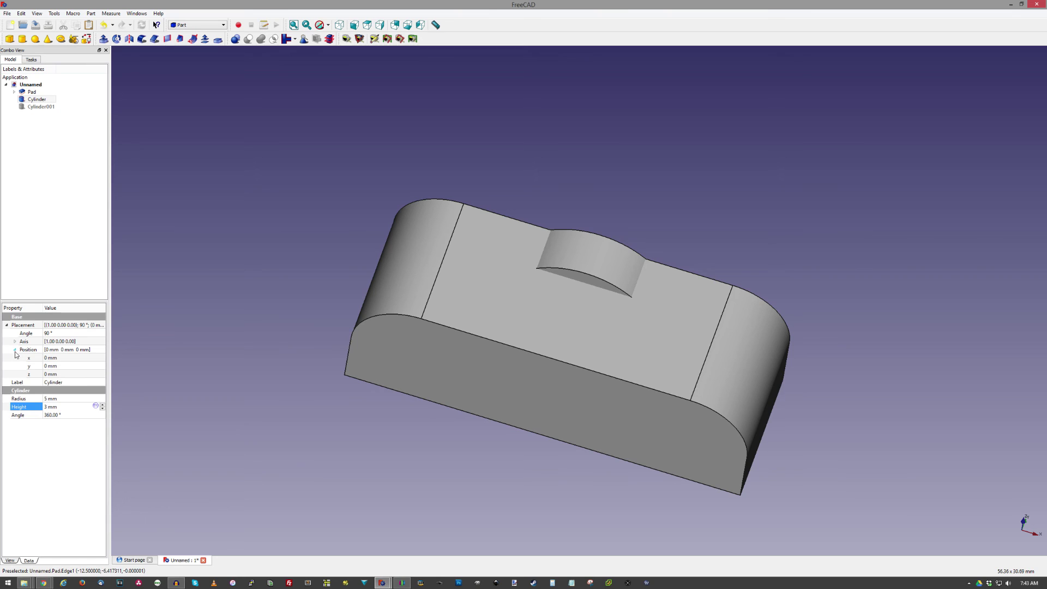
click(47, 366)
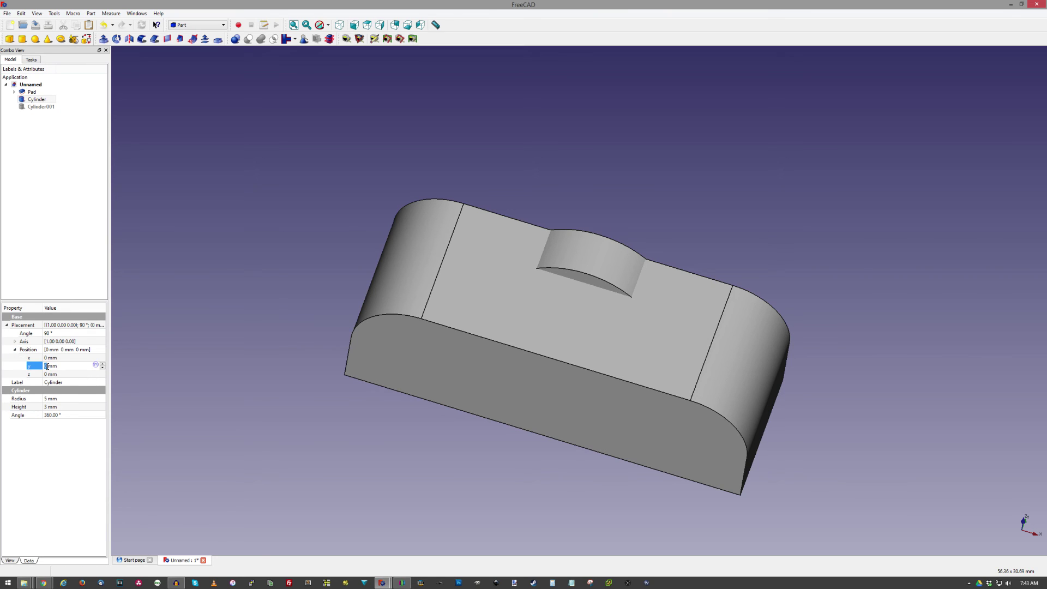
text(3)
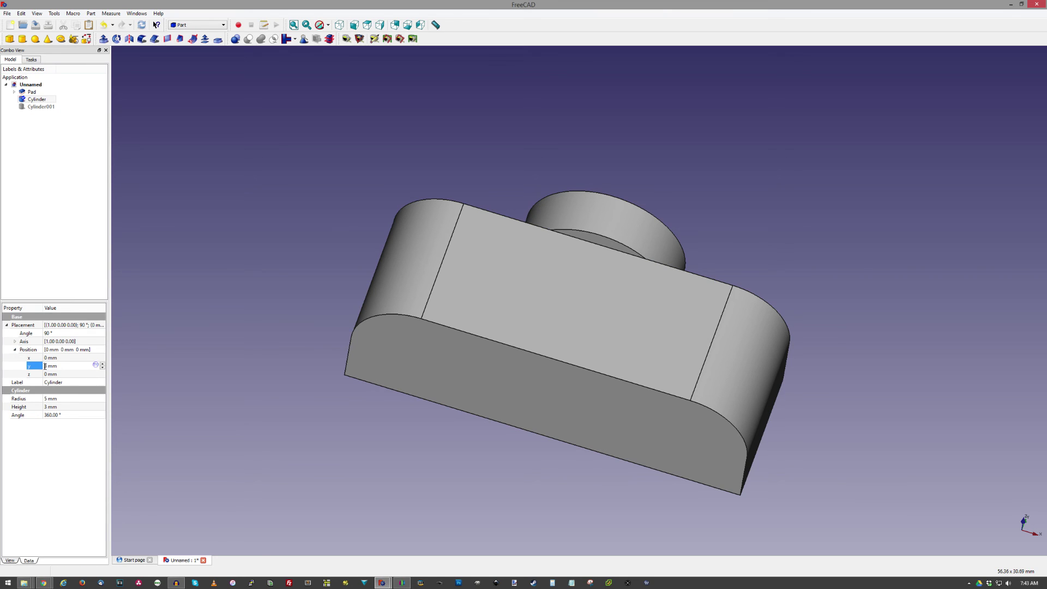
click(46, 366)
text(-3)
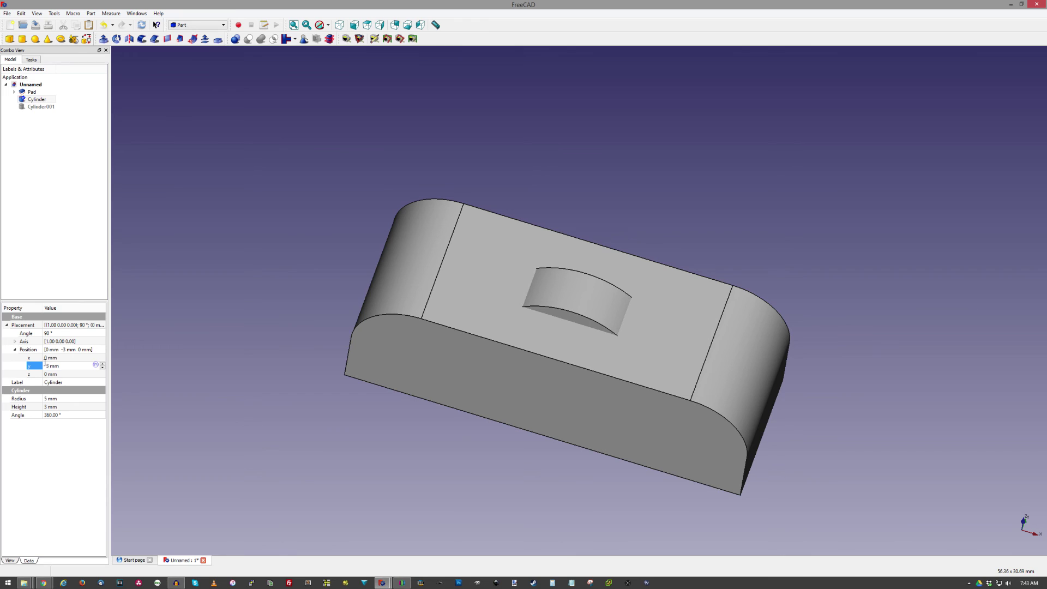
click(46, 357)
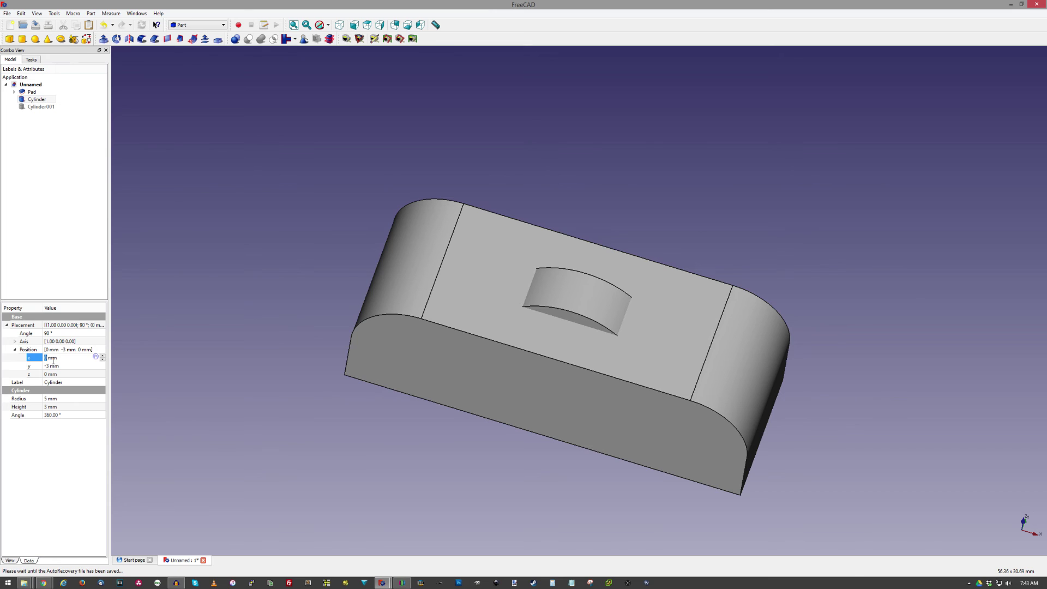
text(-8.5)
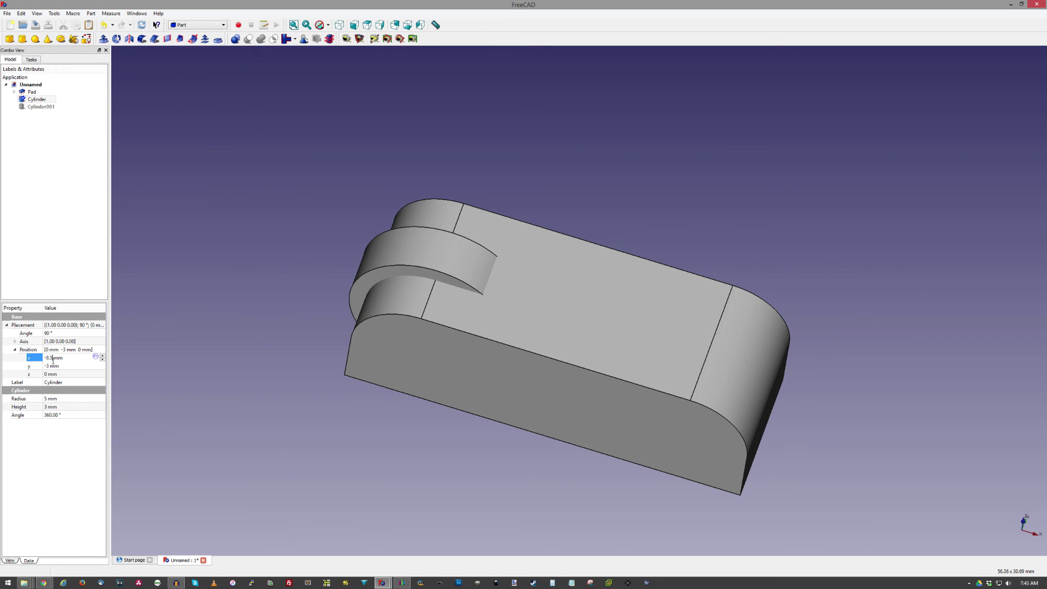
click(31, 101)
key(ctrl+c)
key(ctrl+v)
Move Cylinder002 to x 8.5, then unhide Cylinder001 and give it a 9 mm height.
click(47, 357)
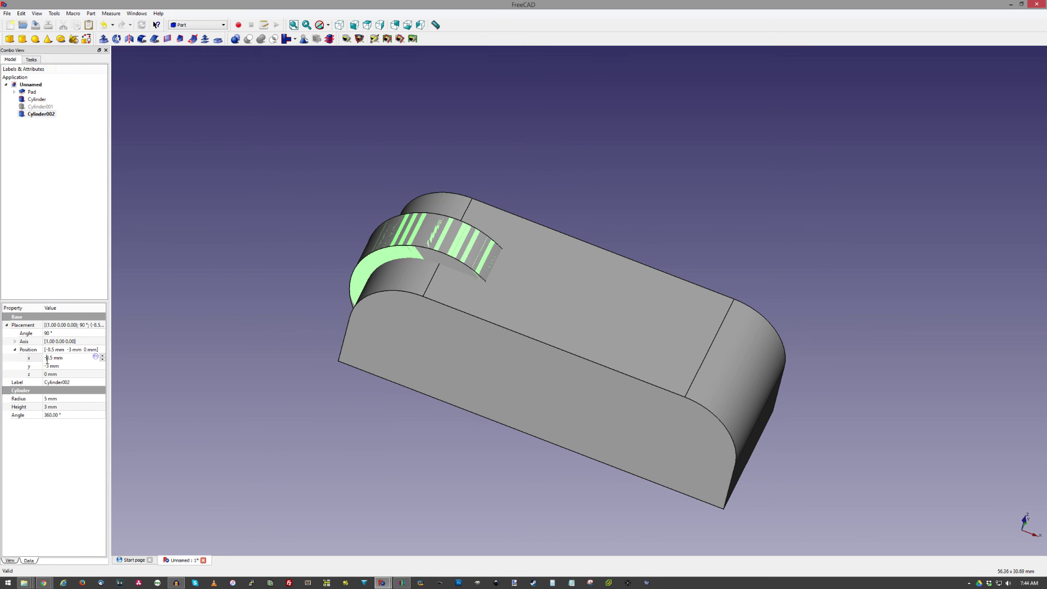
key(BackSpace)
click(36, 106)
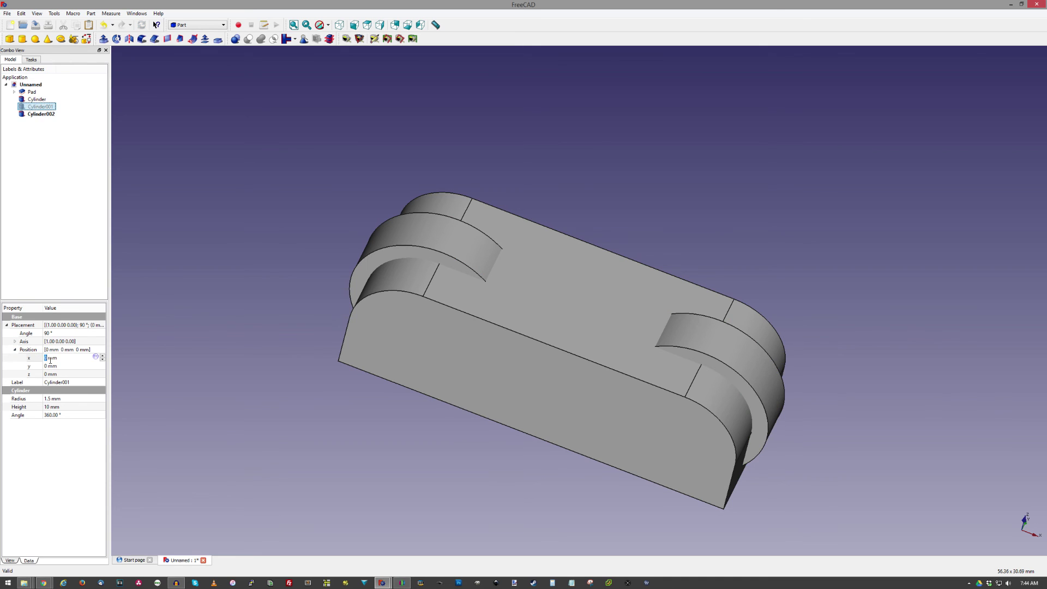
right_click(38, 107)
click(71, 133)
click(48, 407)
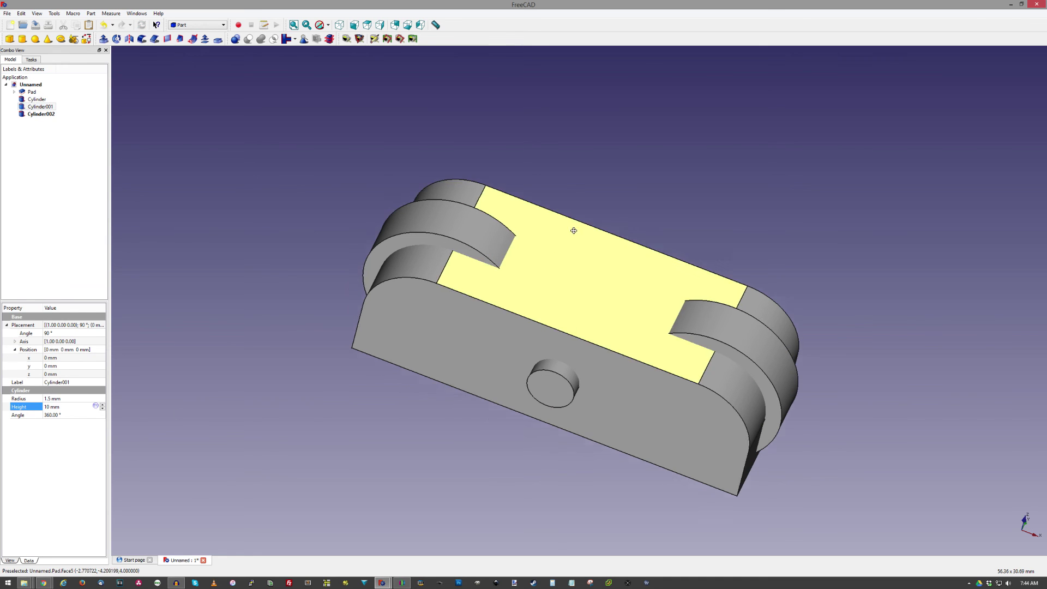
middle_drag(577, 231, 509, 154)
click(103, 409)
Place Cylinder001 at x −8.5, copy it as Cylinder003 at x 8.5, and select all cylinders.
click(48, 355)
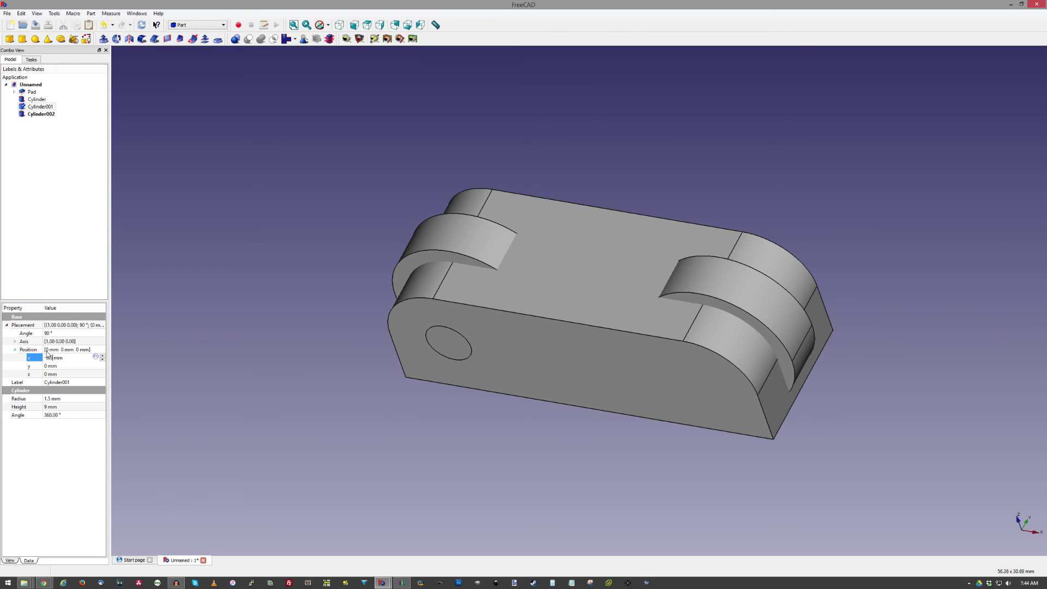
right_click(34, 108)
click(26, 108)
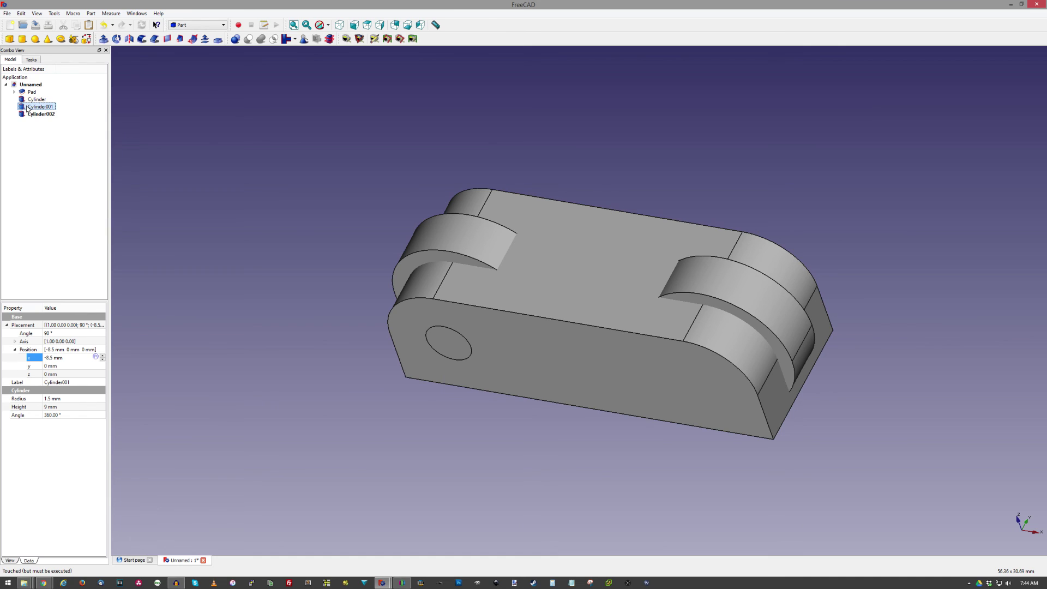
click(42, 122)
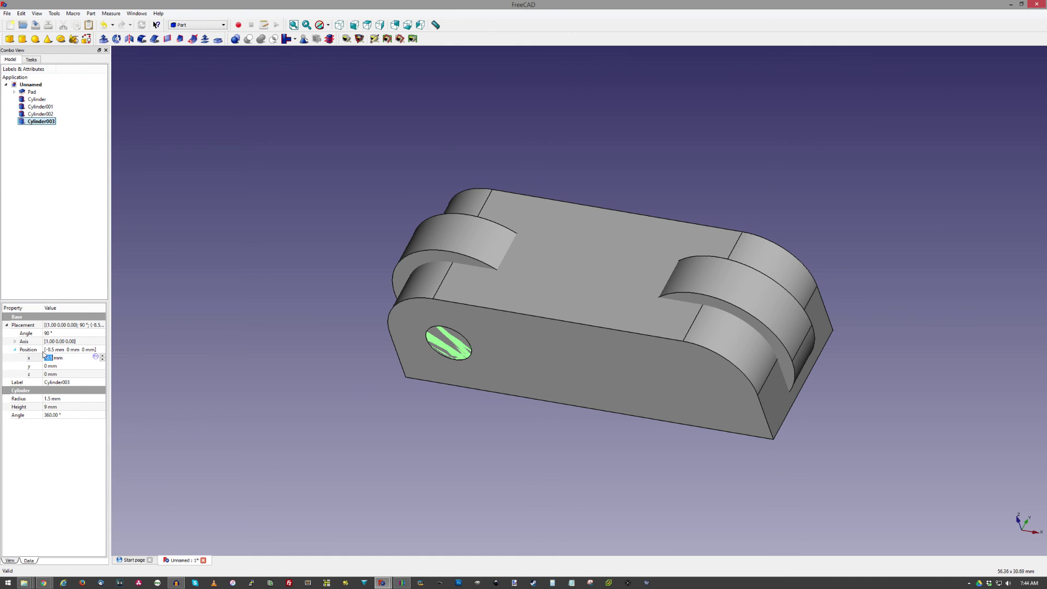
text(38)
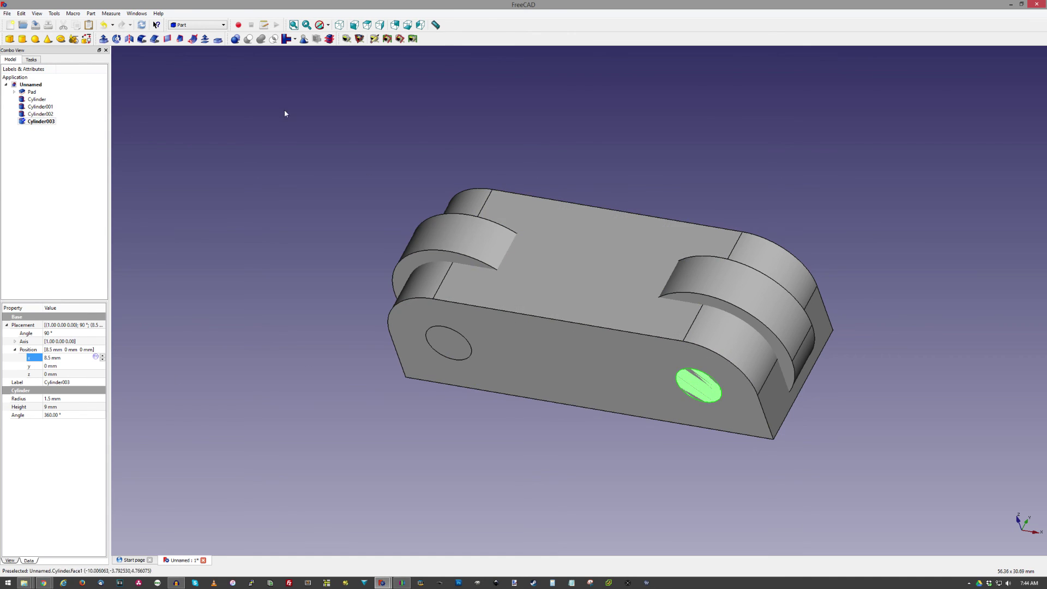
shift+click(32, 99)
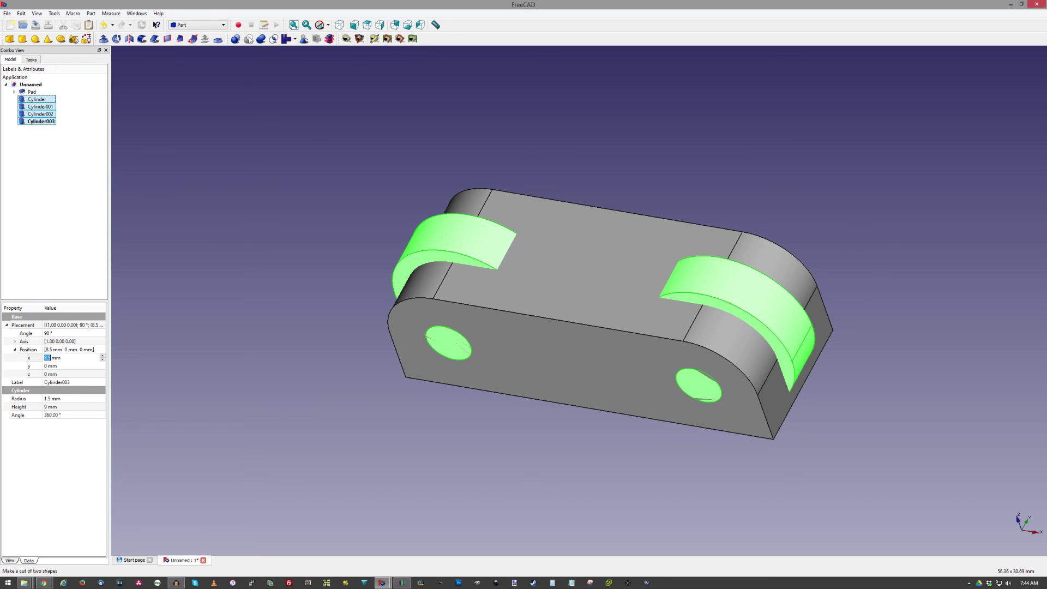
Union the four cylinders into a Fusion, then cut the Fusion from the Pad.
click(266, 42)
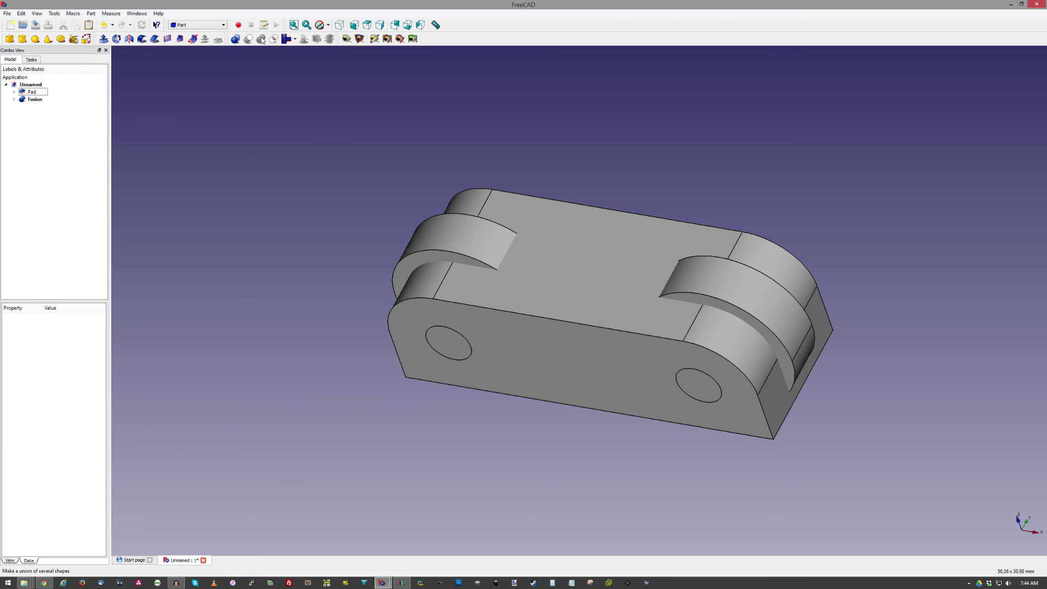
ctrl+click(35, 99)
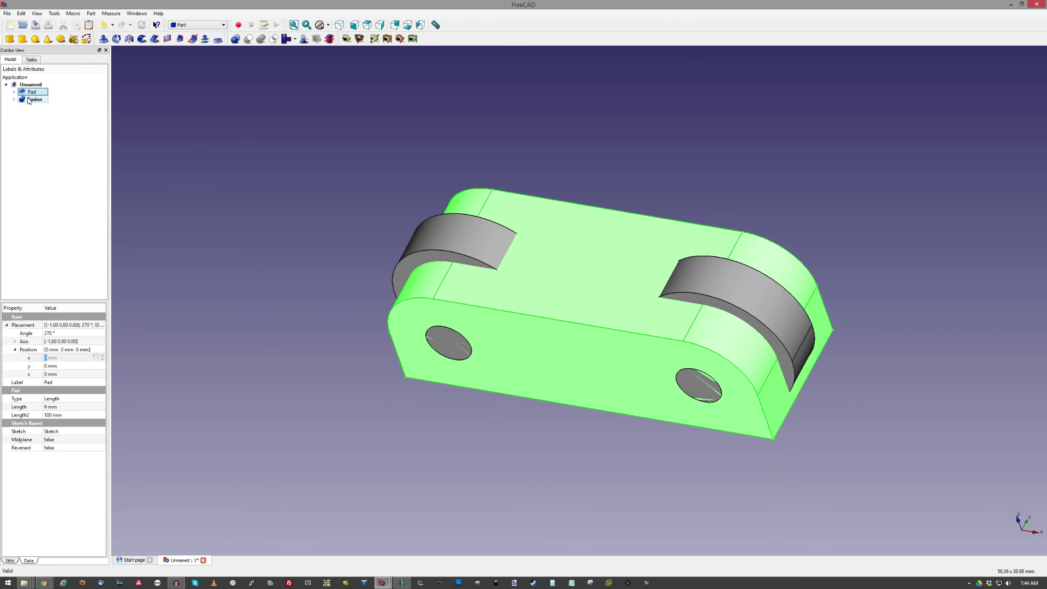
click(248, 39)
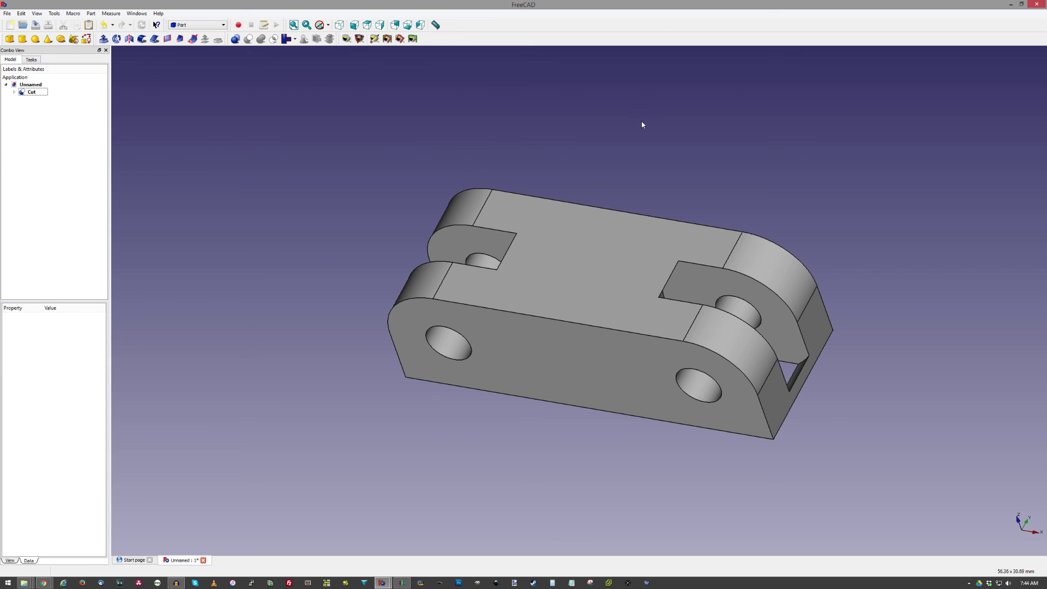
middle_drag(639, 146, 677, 182)
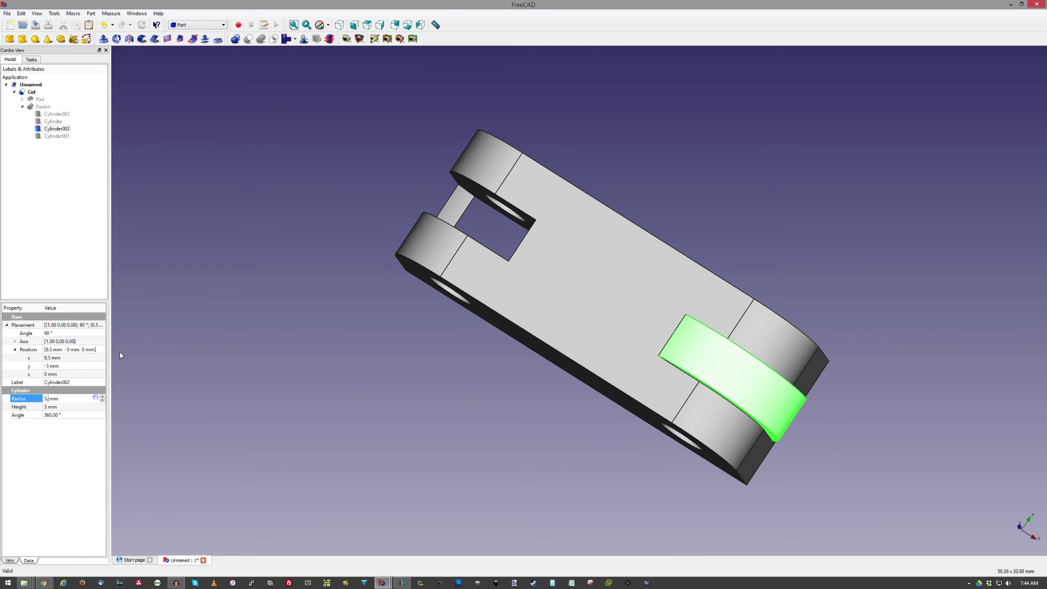
Raise Cylinder002's radius above 5 mm, inspect the Cut from below and above, then select Cylinder003.
text(5.)
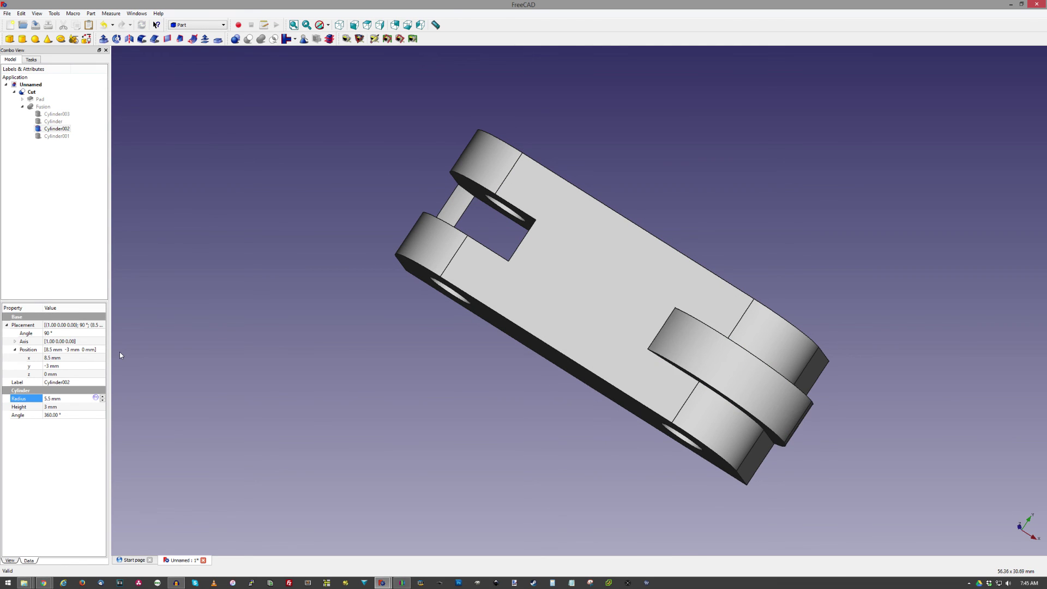
middle_drag(783, 203, 416, 194)
middle_drag(654, 100, 627, 143)
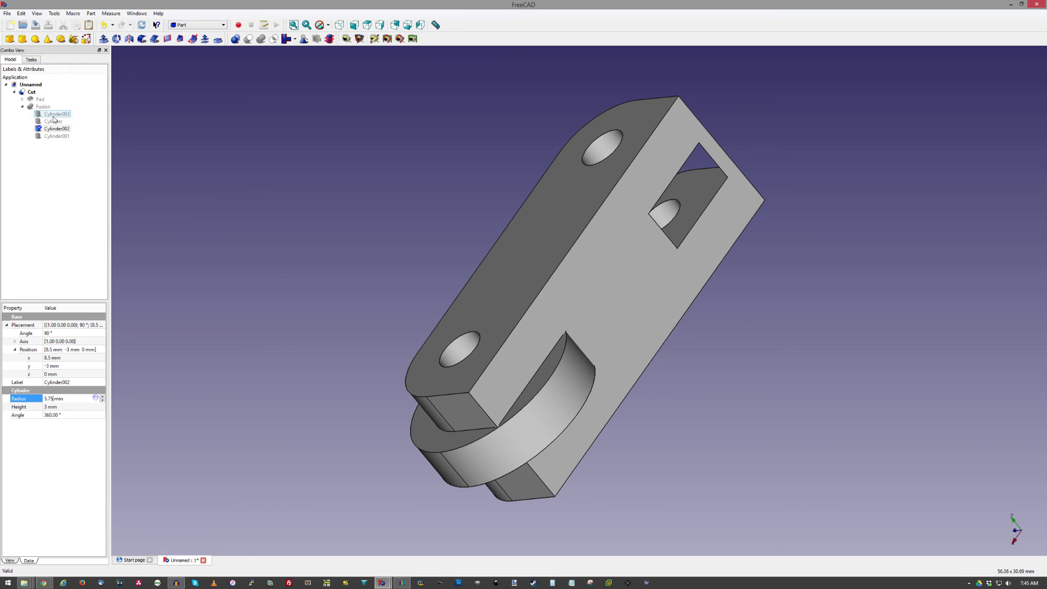
click(67, 114)
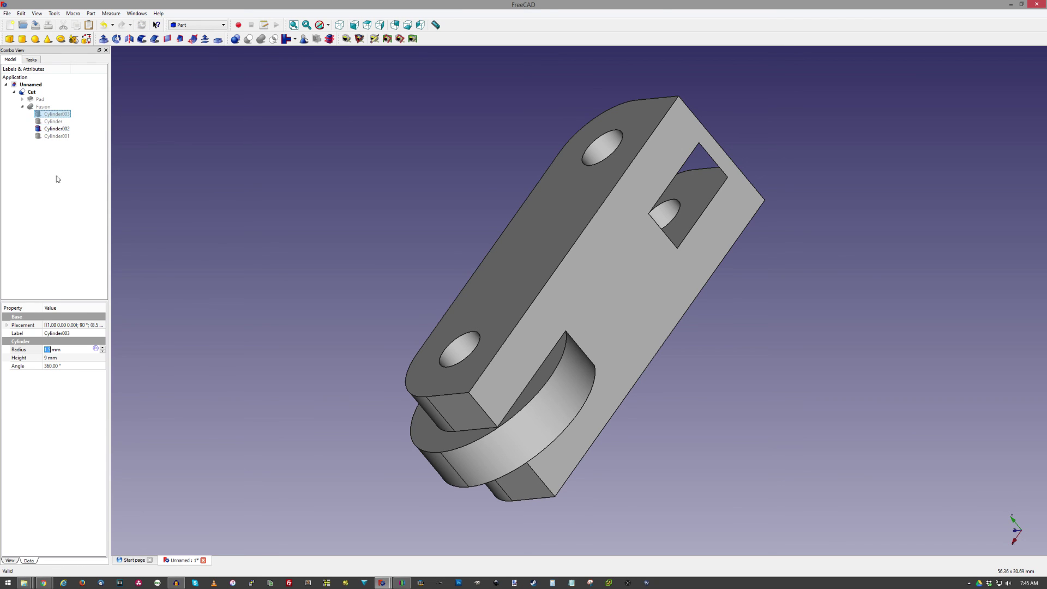